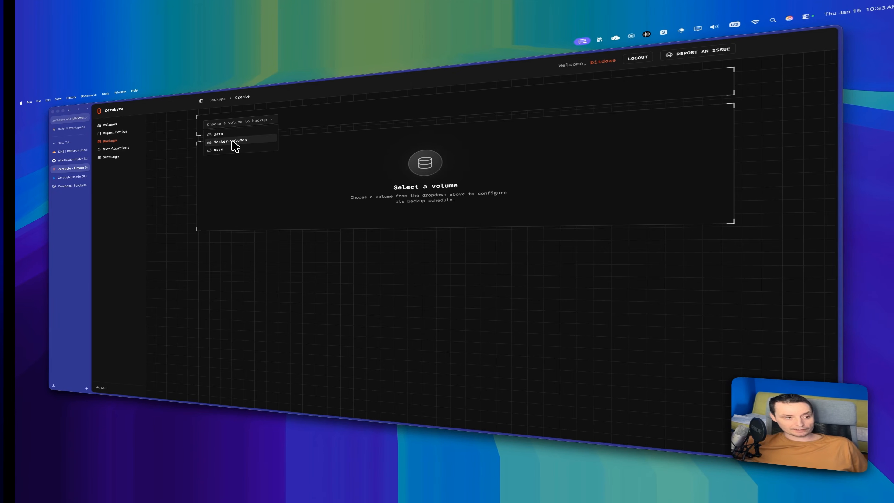
Step: Pick docker-volumes as the volume to back up and enter 'test' as the job name
left_click(232, 141)
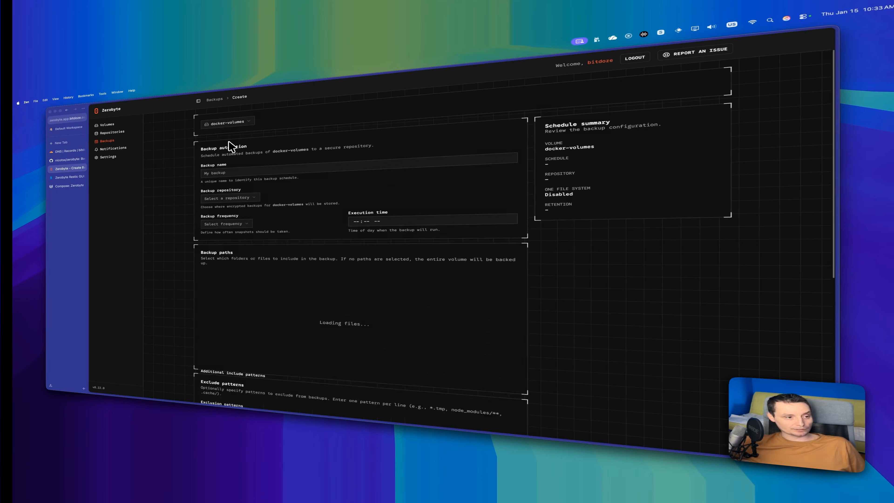
left_click(231, 171)
type("test")
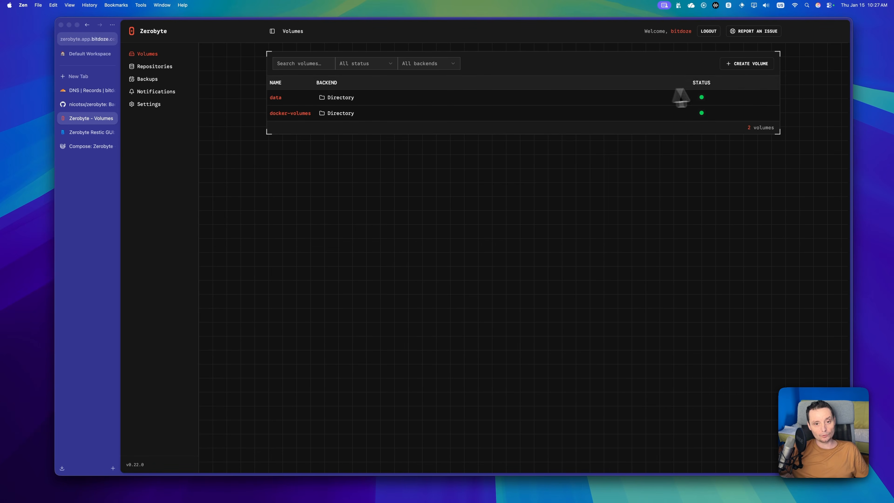
Step: Create a Directory-backend volume named ssss pointing at the host's /app folder
left_click(745, 72)
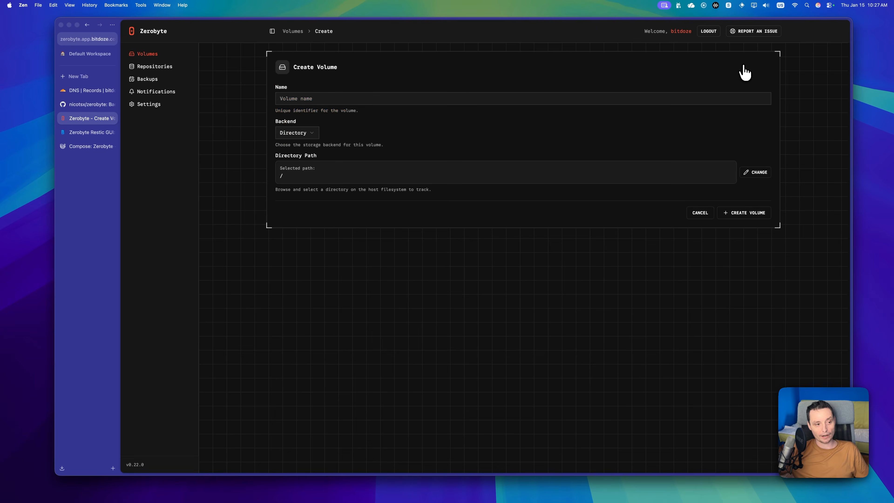
left_click(372, 99)
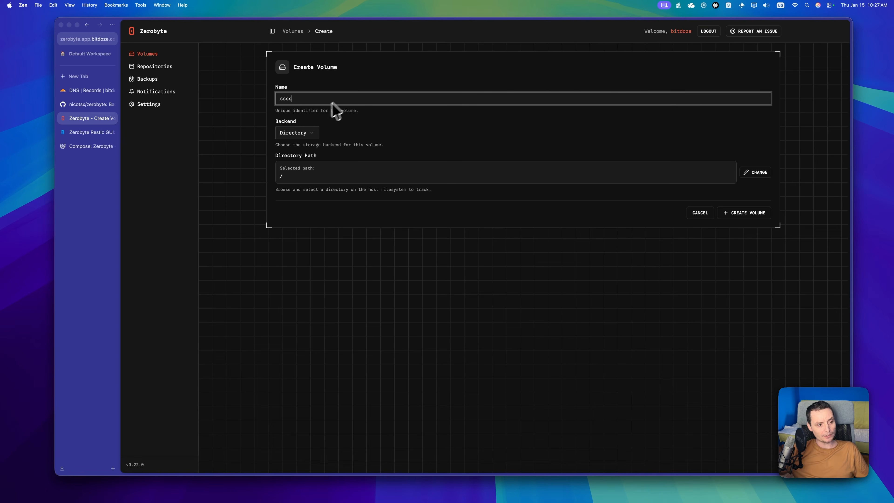
left_click(307, 133)
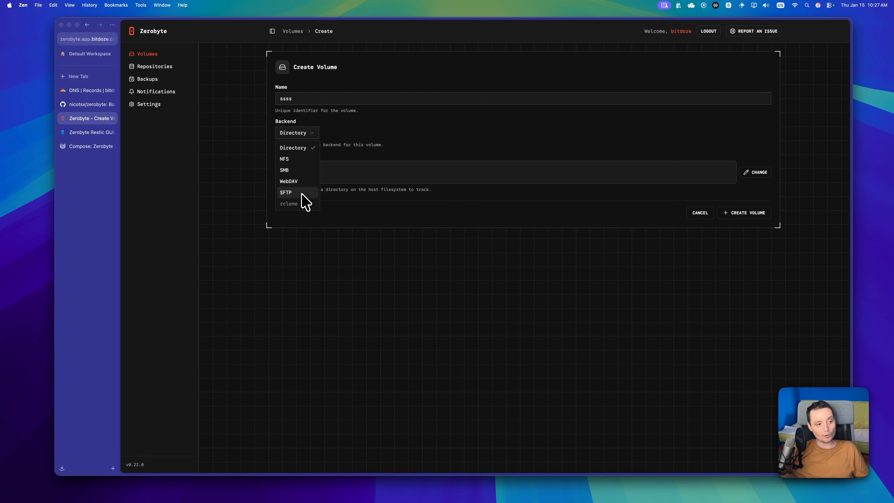
mouse_move(298, 201)
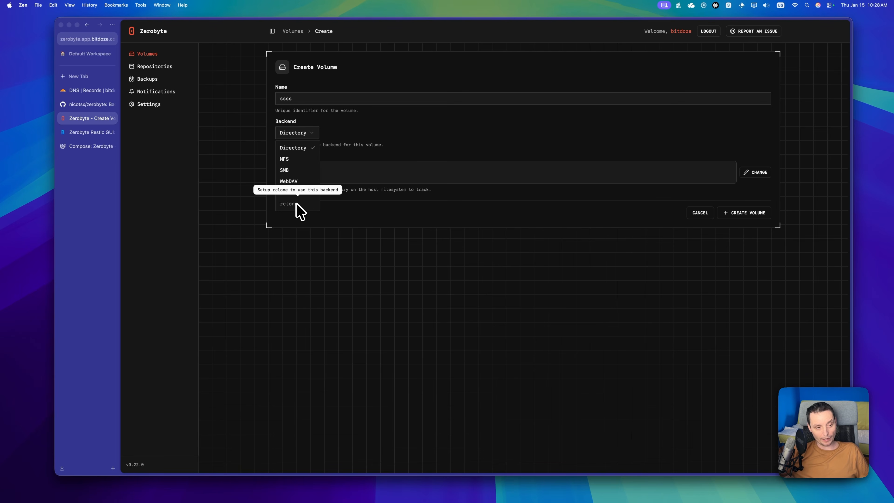
left_click(393, 159)
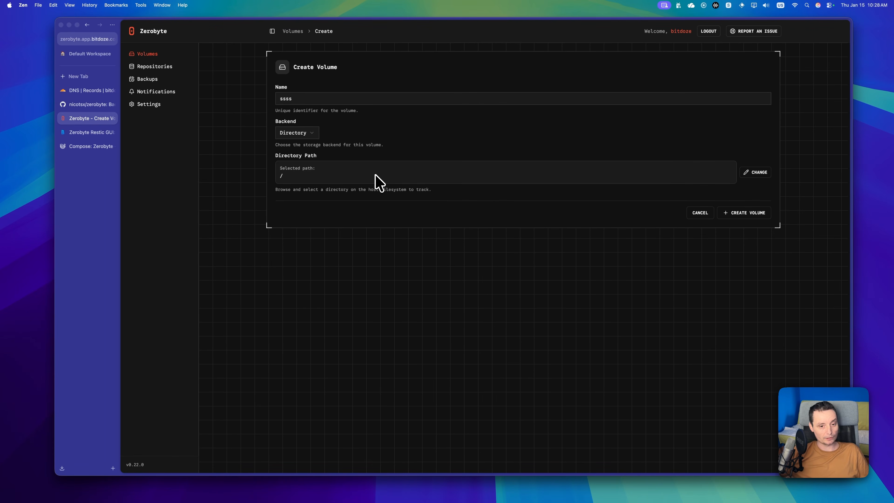
left_click(304, 135)
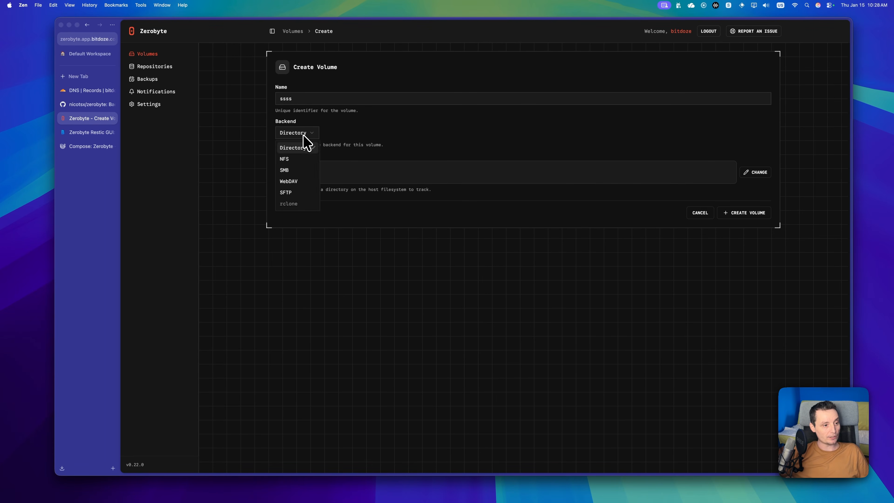
left_click(297, 149)
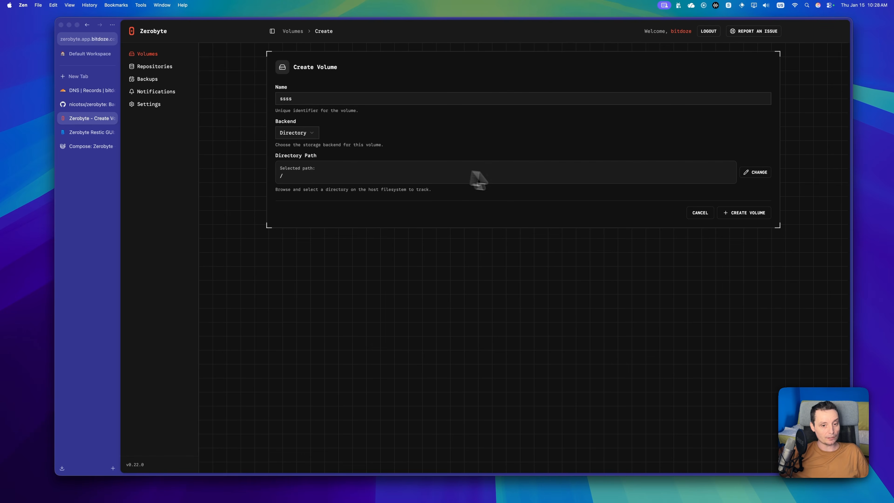
left_click(761, 173)
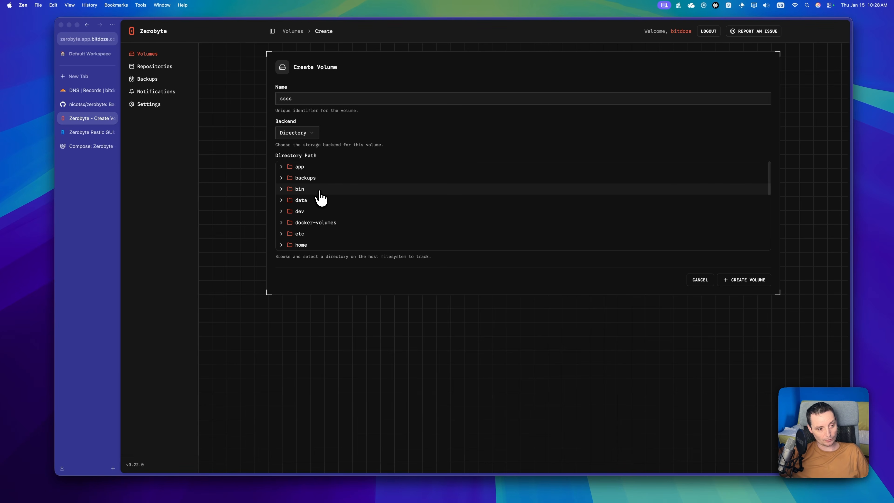
left_click(286, 171)
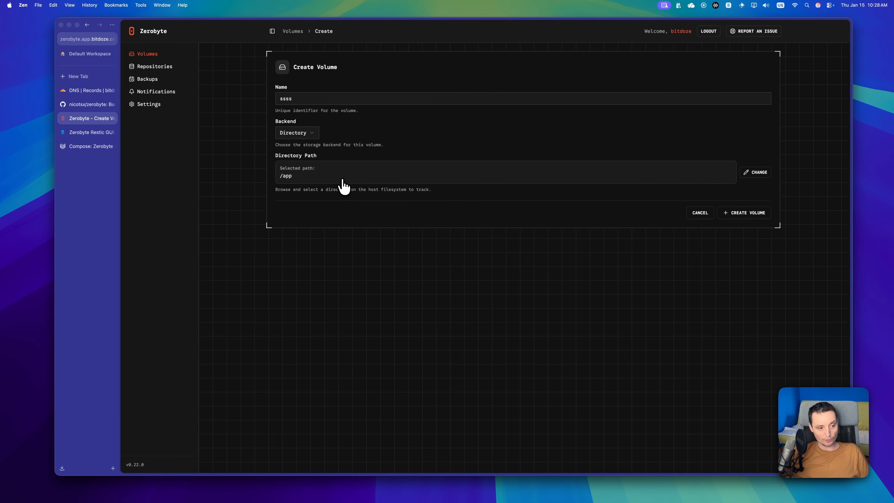
left_click(748, 219)
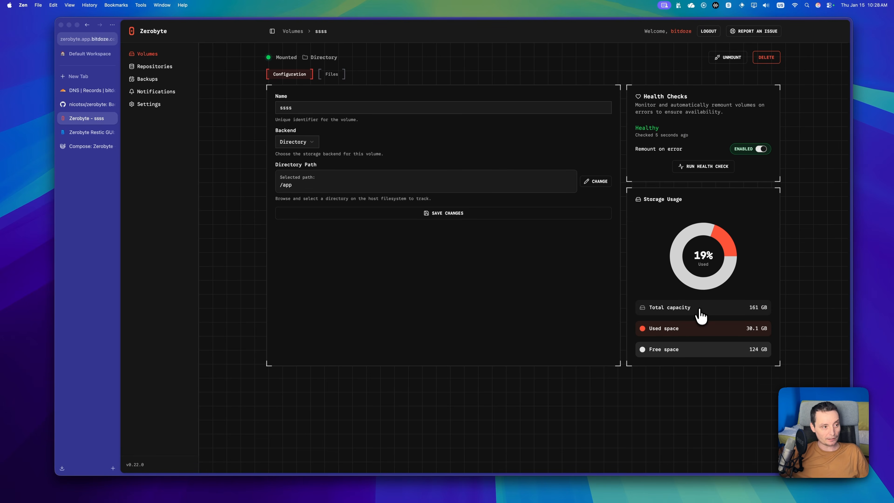
Step: Open the Repositories list showing local-backup and home-server
left_click(161, 70)
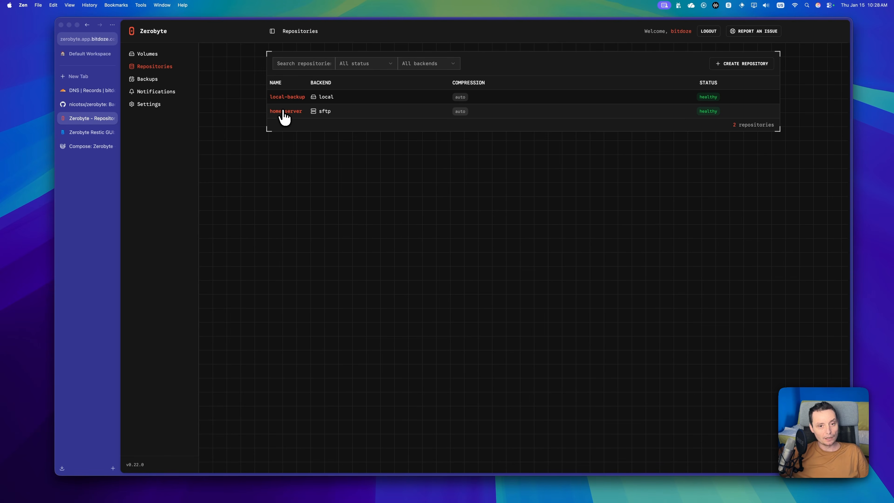
Step: Start a repository named ssss, trying the S3 backend before settling on SFTP
left_click(732, 65)
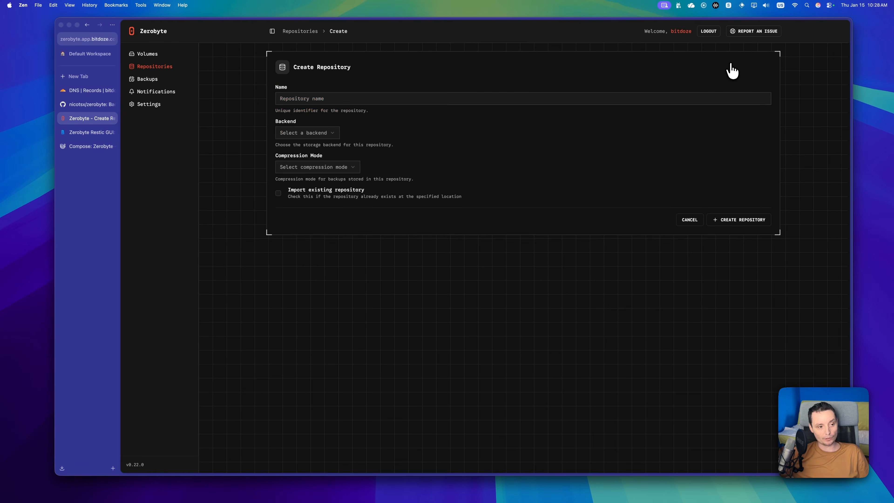
left_click(364, 101)
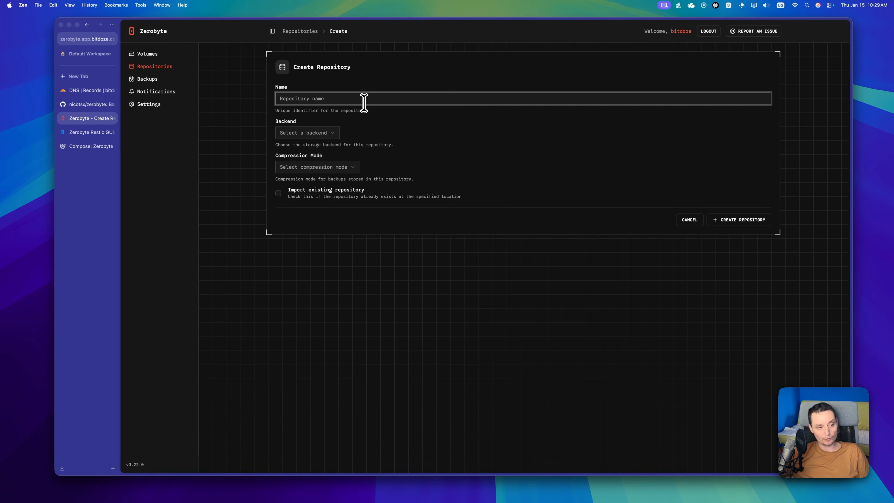
type("ssss")
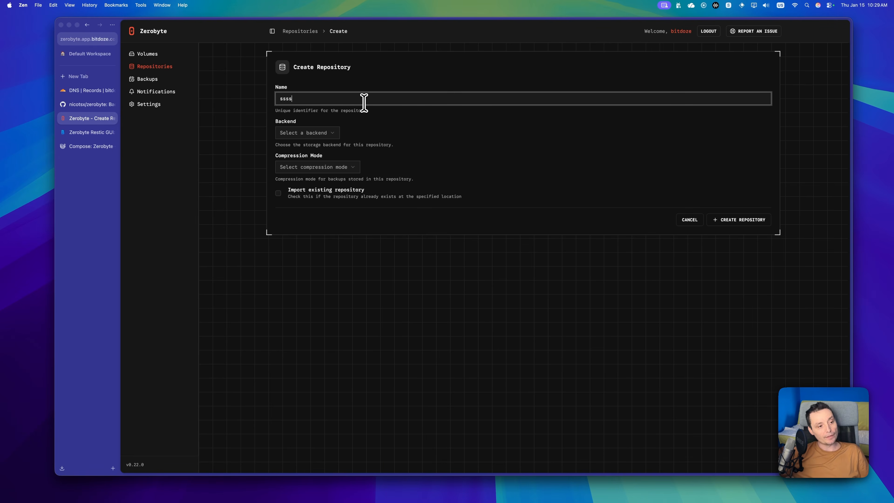
left_click(309, 135)
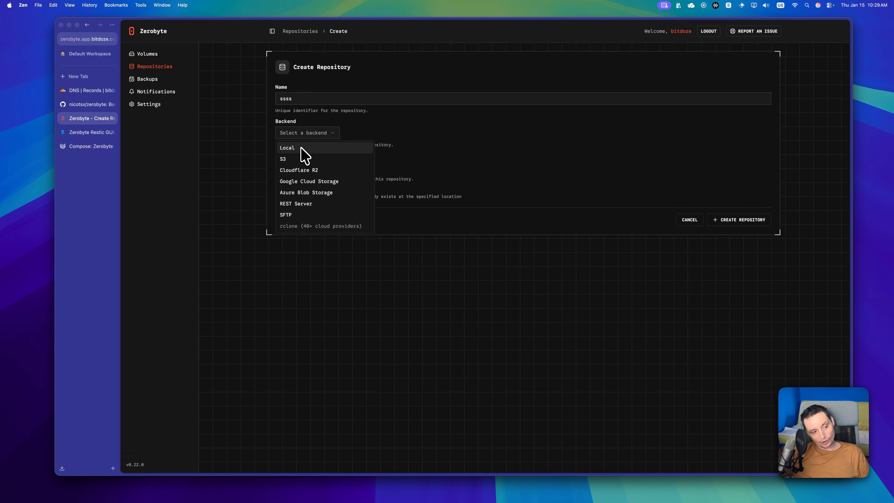
left_click(297, 159)
left_click(294, 132)
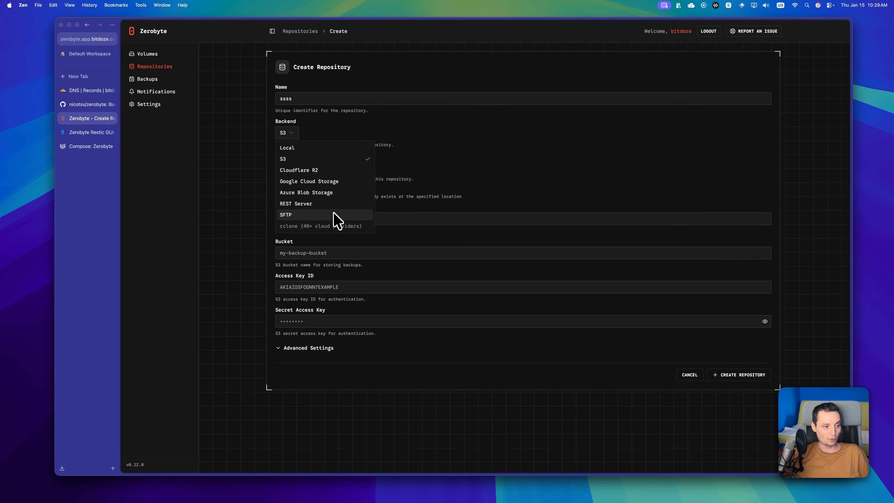
left_click(305, 215)
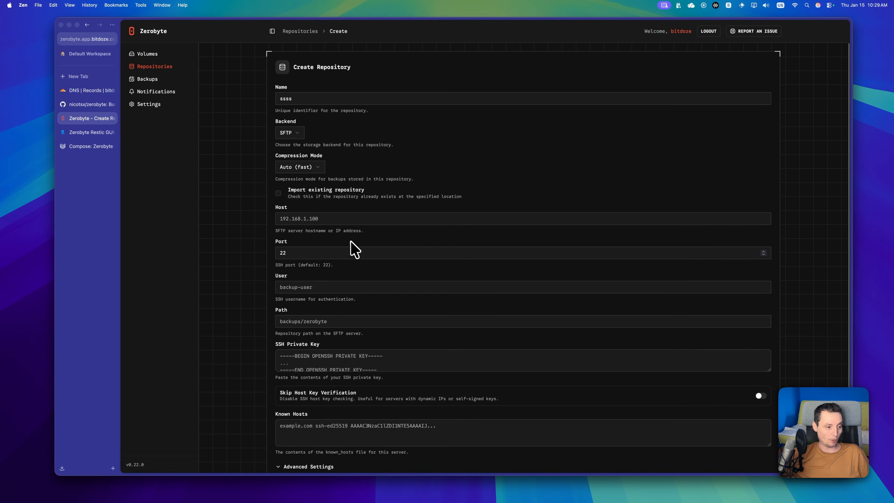
Step: Switch the ssss repository to the Local backend, keeping Auto (fast) compression
scroll(348, 303, "down", 2)
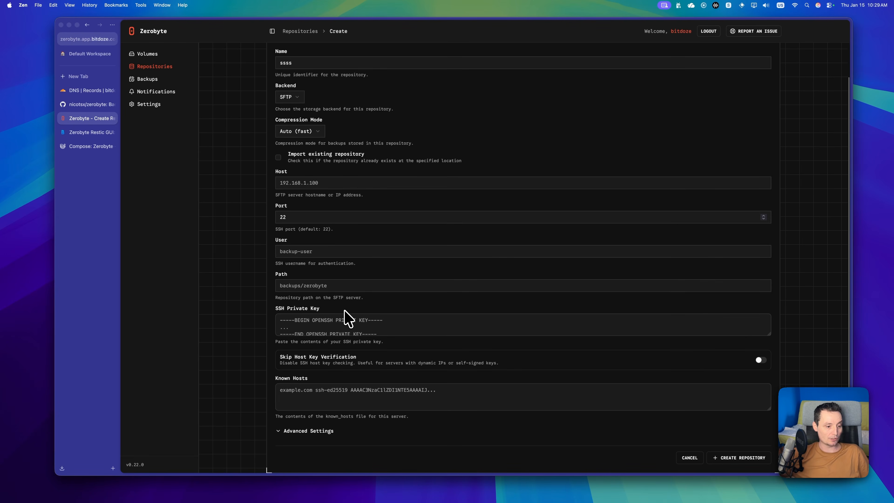
scroll(348, 319, "up", 2)
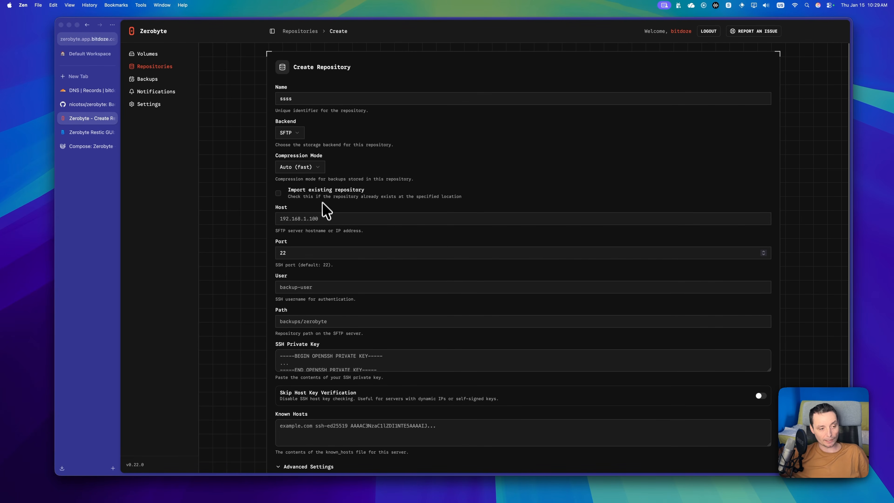
left_click(316, 169)
left_click(304, 153)
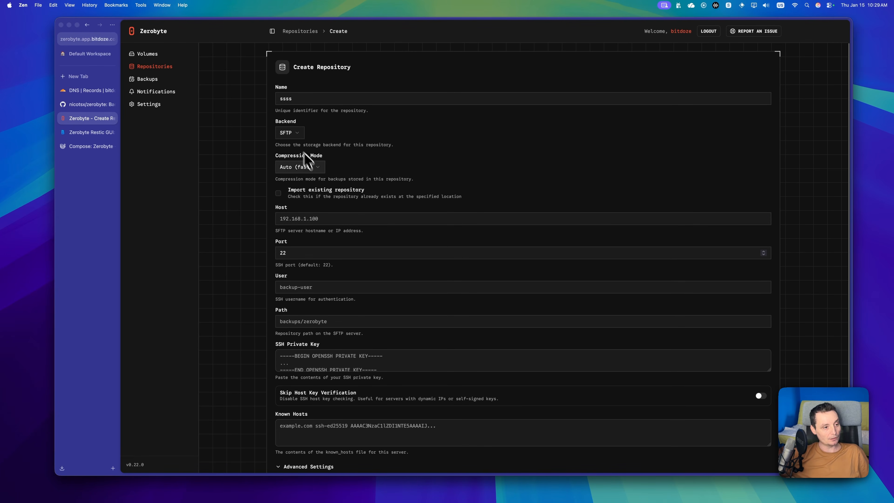
left_click(290, 133)
left_click(291, 147)
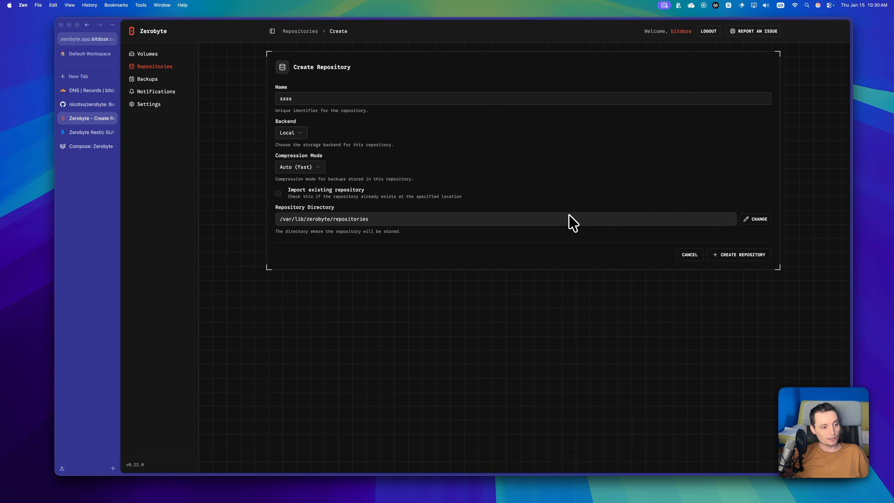
Step: Keep the default /var/lib/zerobyte/repositories folder after viewing the picker, then go to Backups
left_click(759, 221)
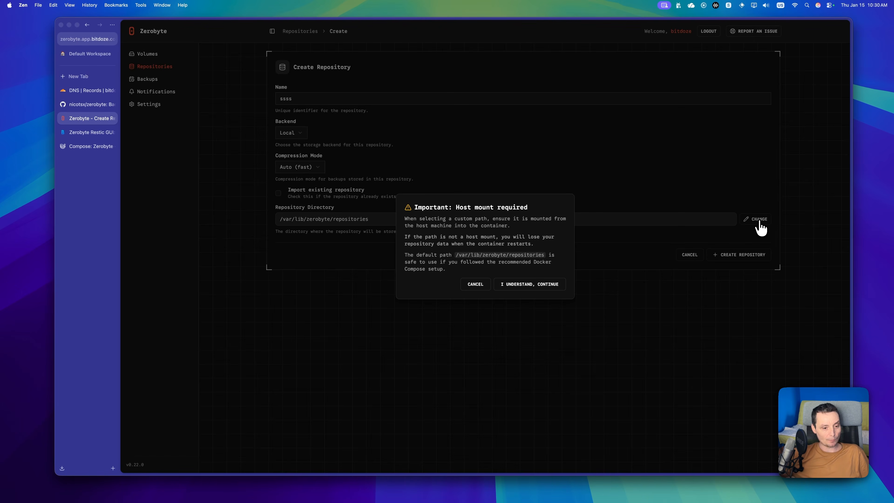
left_click(556, 286)
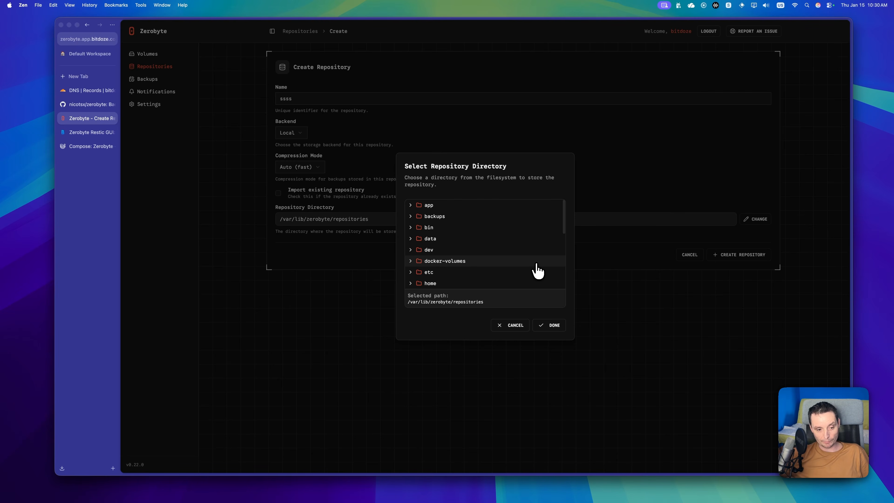
left_click(515, 325)
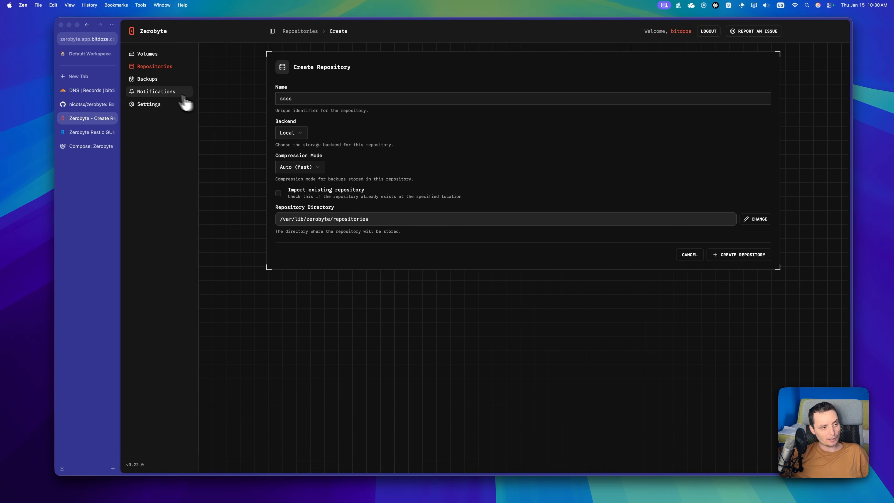
left_click(161, 88)
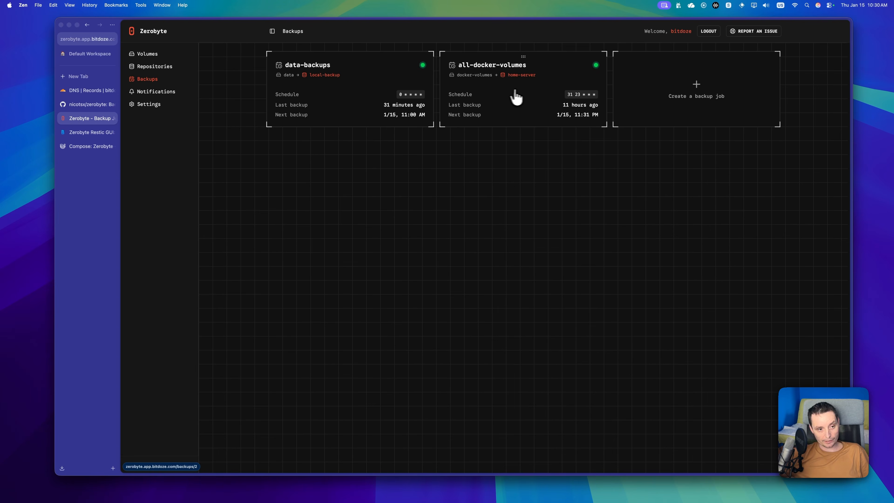
Step: Open the all-docker-volumes job and begin adding a mirror repository
left_click(513, 74)
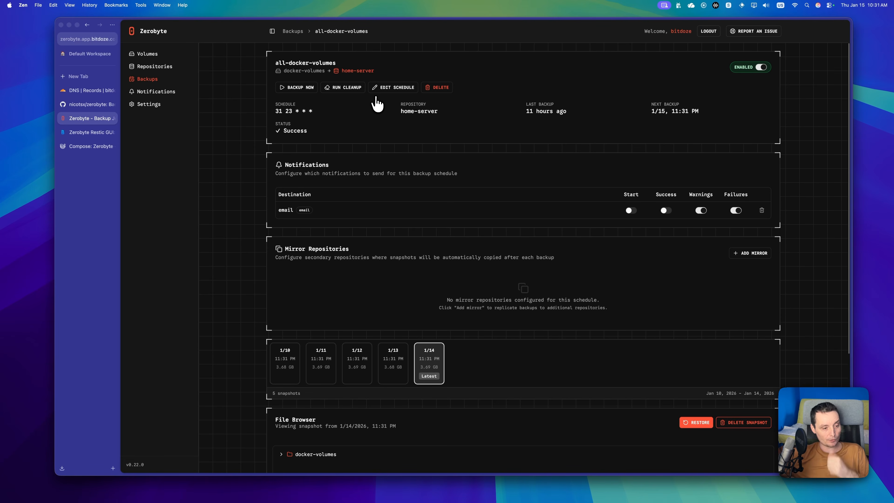
scroll(375, 102, "down", 2)
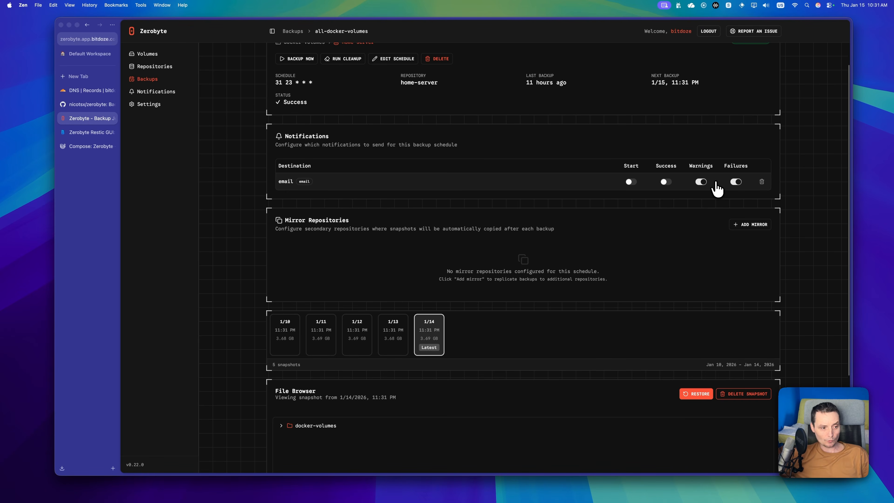
left_click(750, 225)
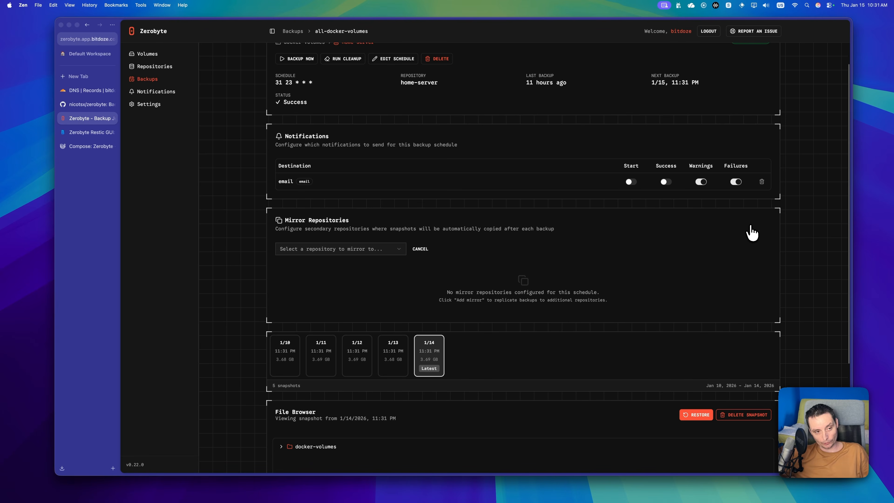
Step: Check the available mirror repositories without choosing one
scroll(626, 198, "up", 1)
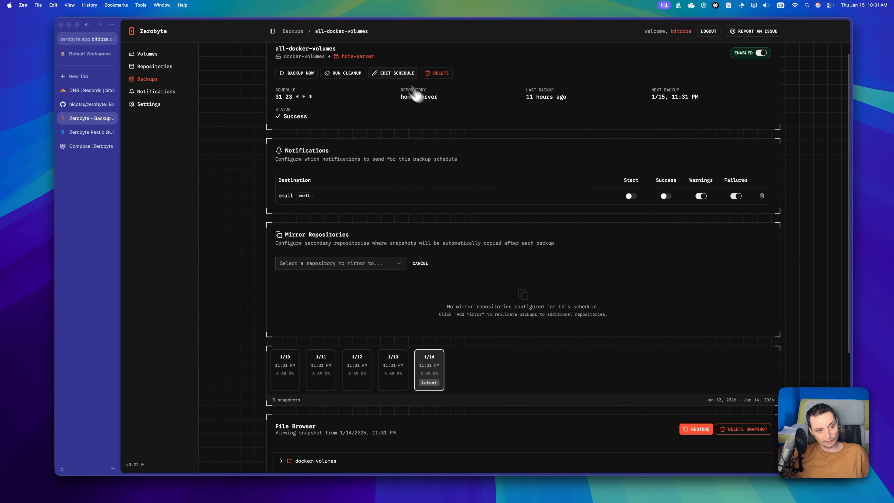
left_click(400, 266)
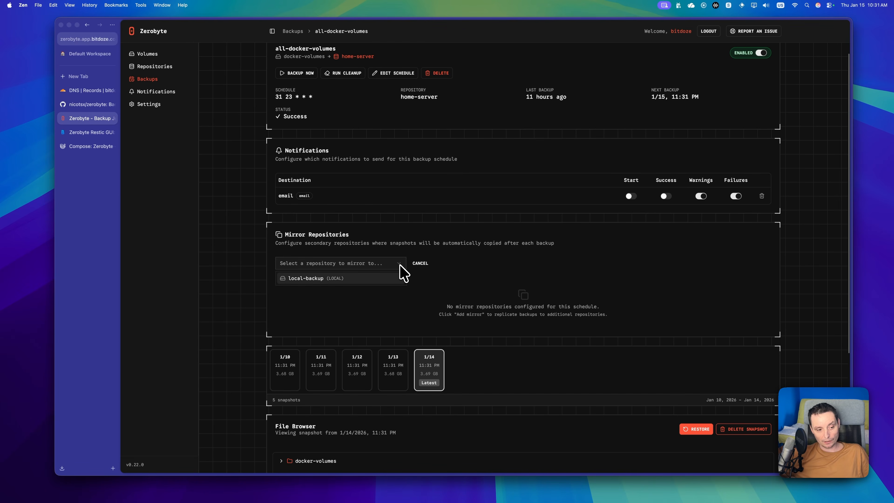
left_click(400, 266)
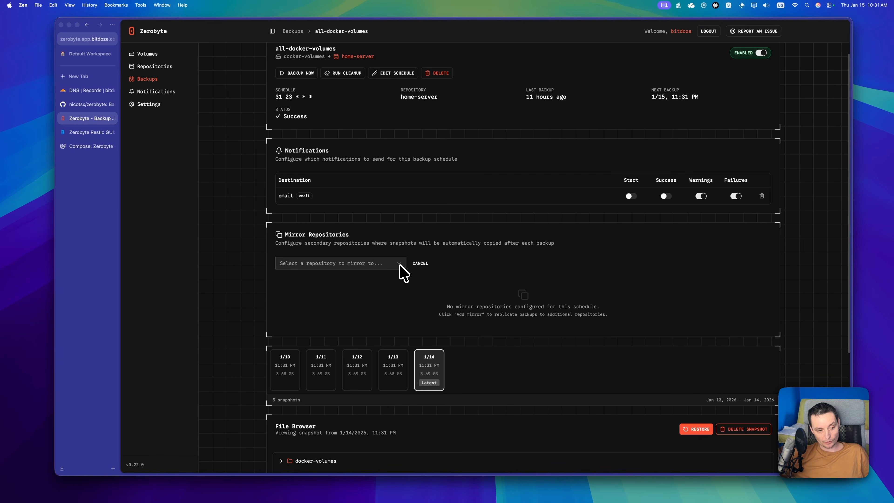
Step: Browse docker-volumes and netdataconfig in the 1/14 snapshot, then open its restore page
scroll(400, 265, "down", 5)
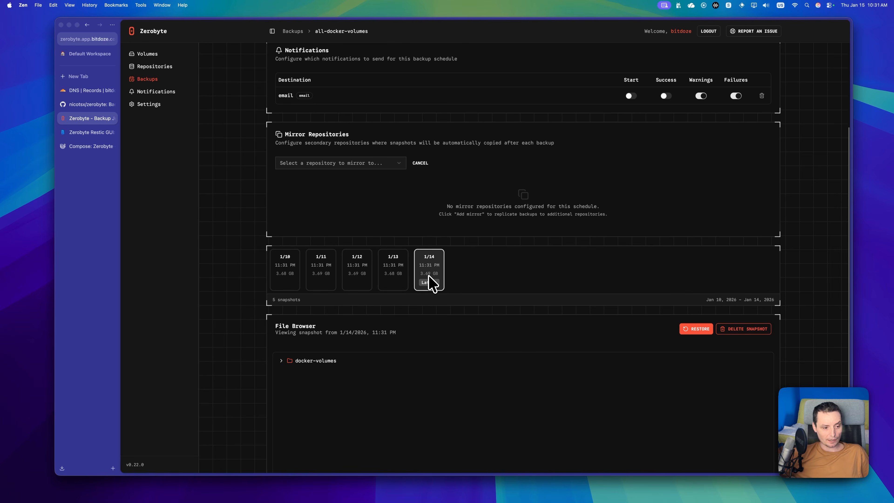
scroll(432, 280, "down", 1)
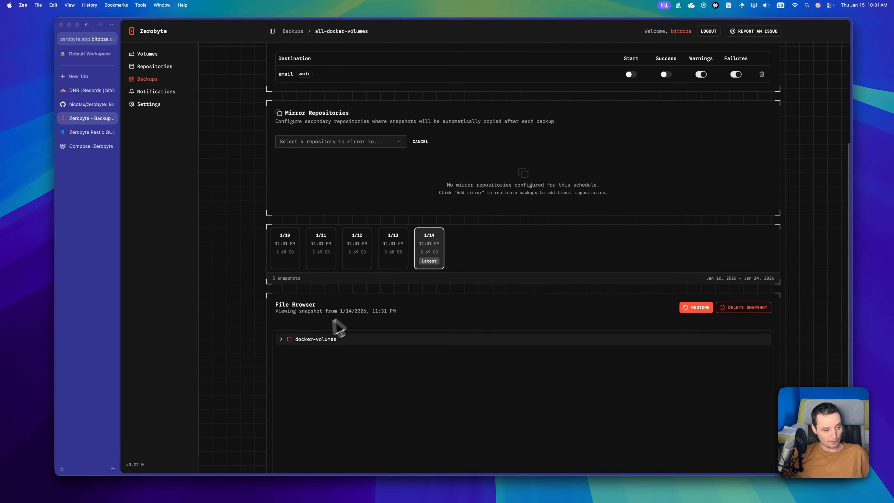
left_click(282, 339)
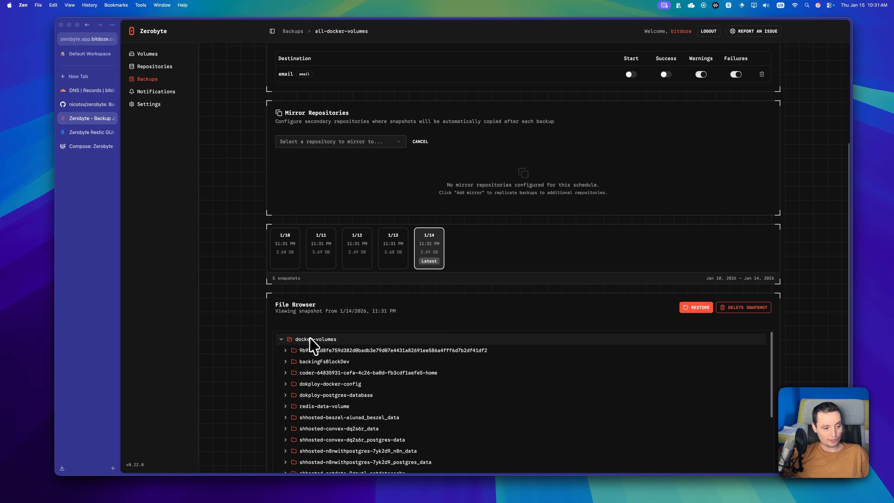
scroll(312, 337, "down", 5)
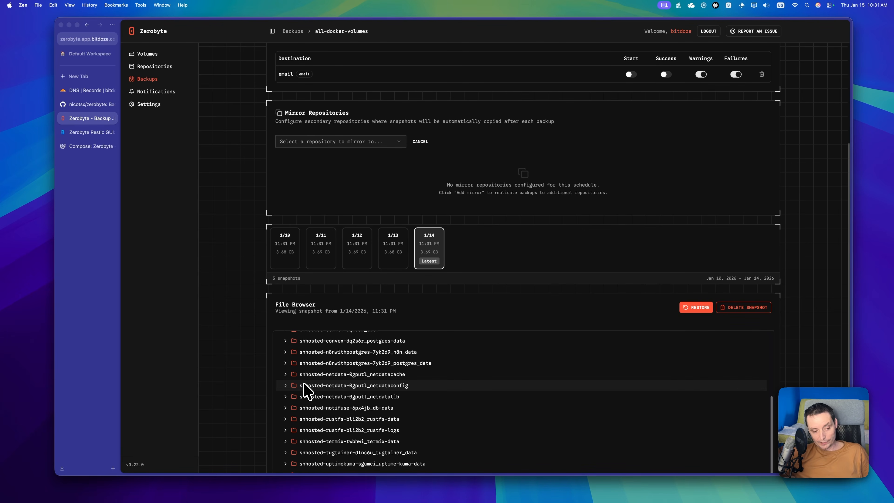
left_click(285, 386)
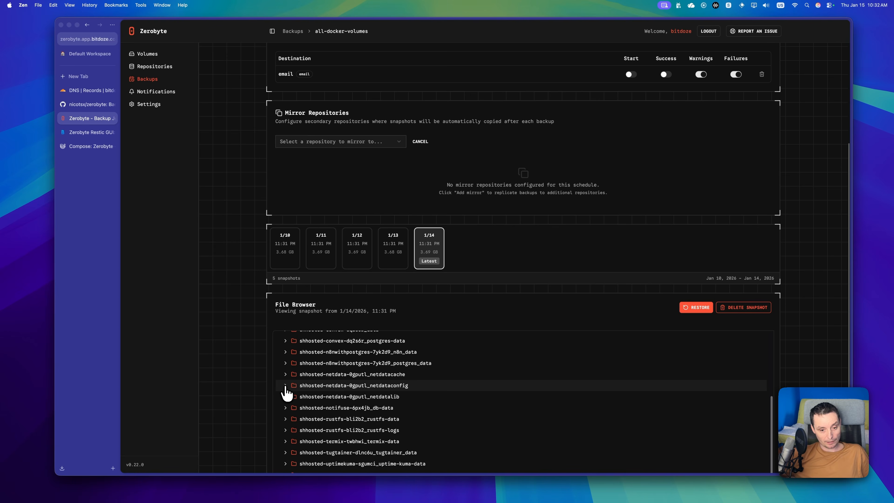
left_click(285, 386)
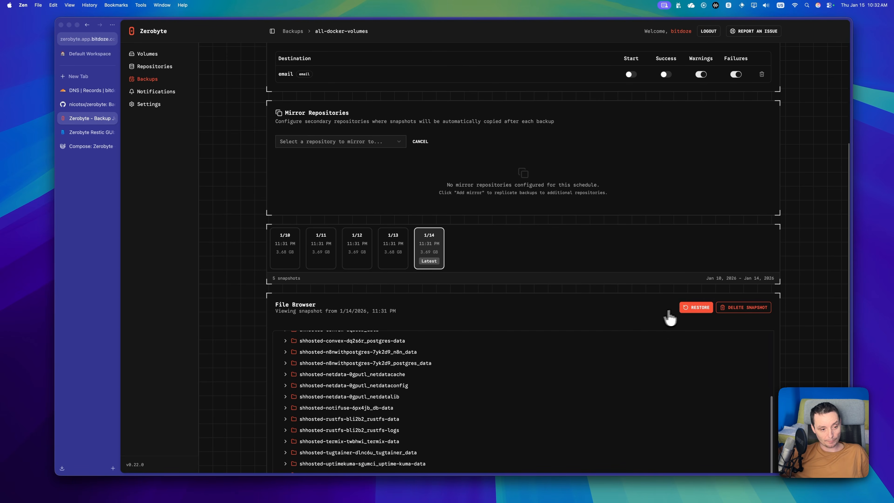
left_click(689, 309)
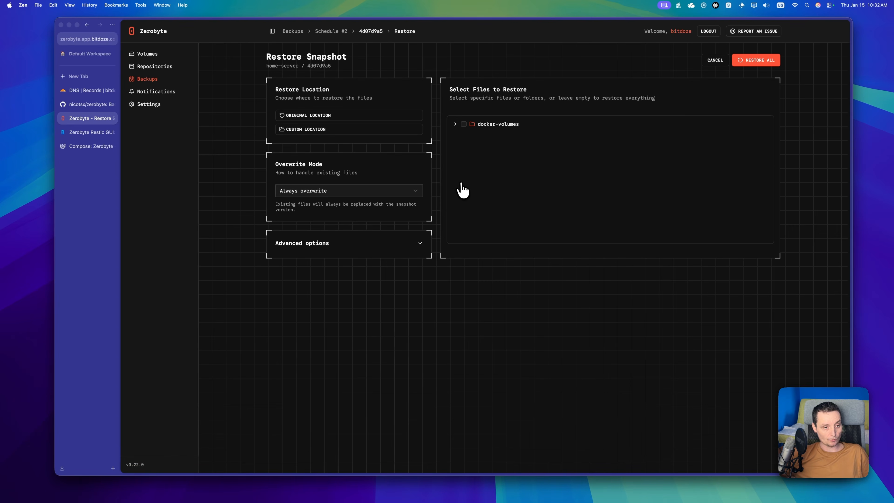
Step: Try a custom restore location with dokploy-postgres-database, then return to the all-docker-volumes job
left_click(326, 129)
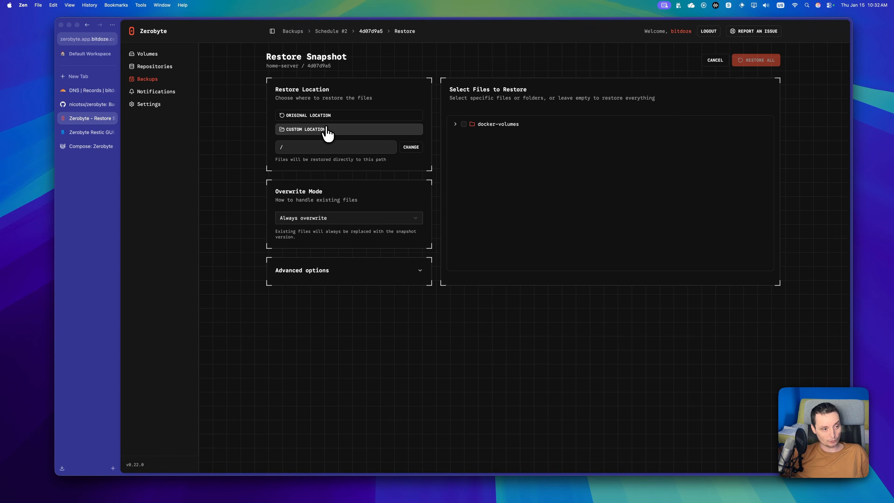
left_click(412, 149)
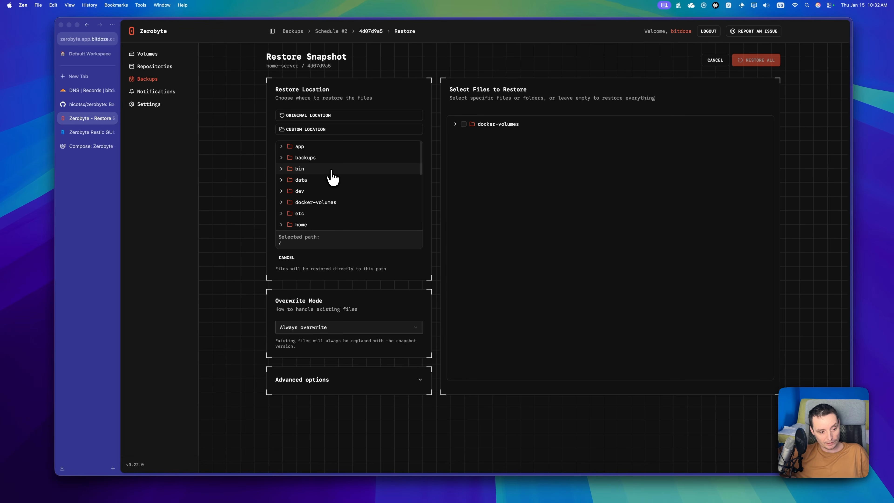
left_click(455, 124)
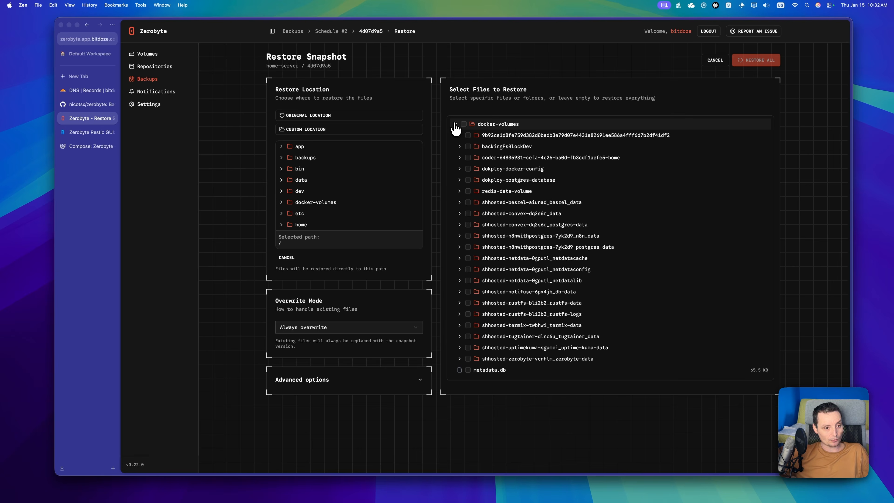
left_click(467, 180)
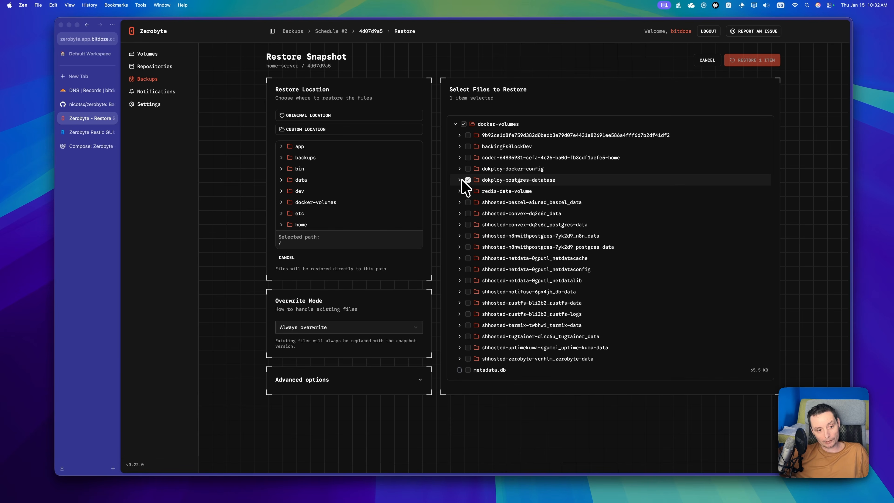
left_click(459, 180)
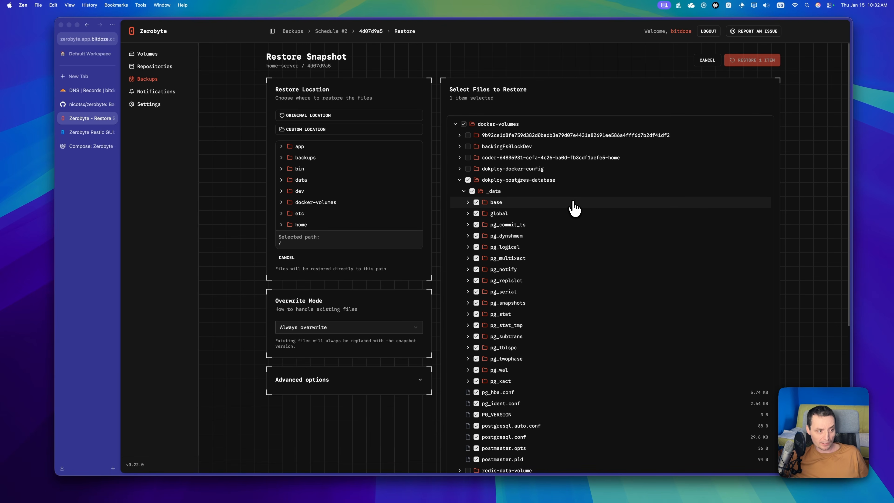
left_click(146, 80)
left_click(491, 92)
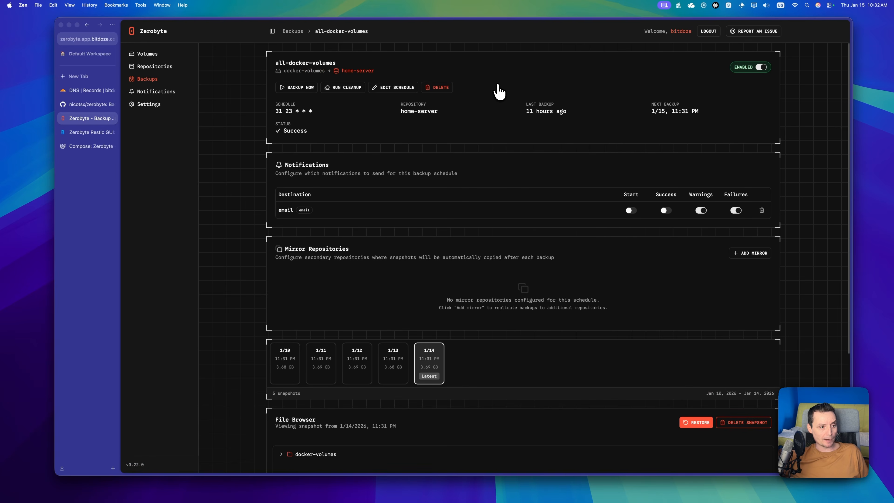
Step: Run the all-docker-volumes backup now and, once it succeeds, go back to Backups
left_click(299, 90)
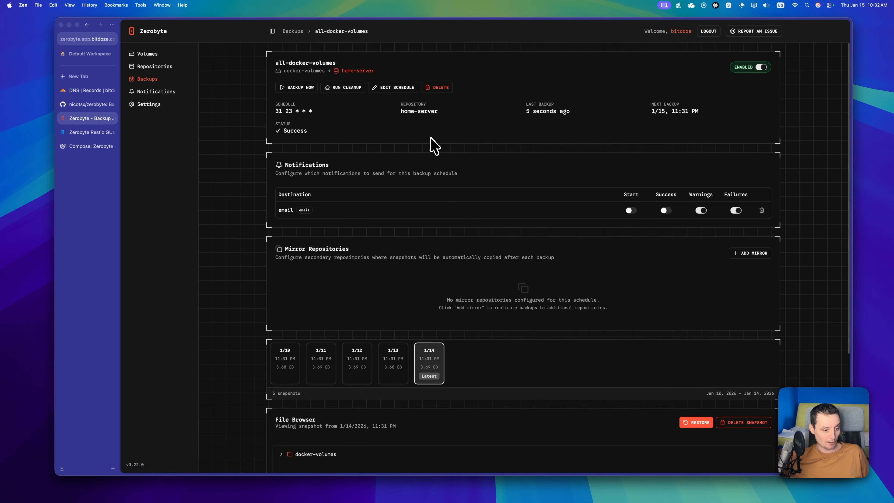
scroll(433, 144, "down", 1)
scroll(433, 144, "up", 1)
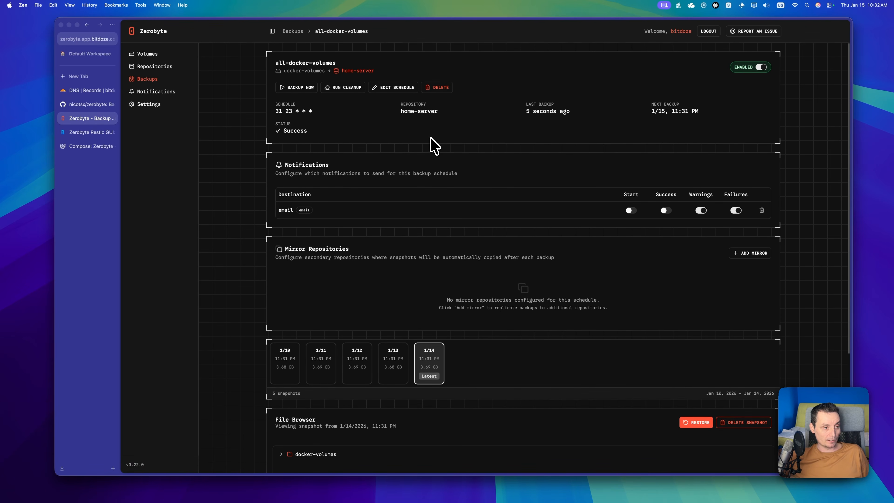
scroll(434, 144, "down", 5)
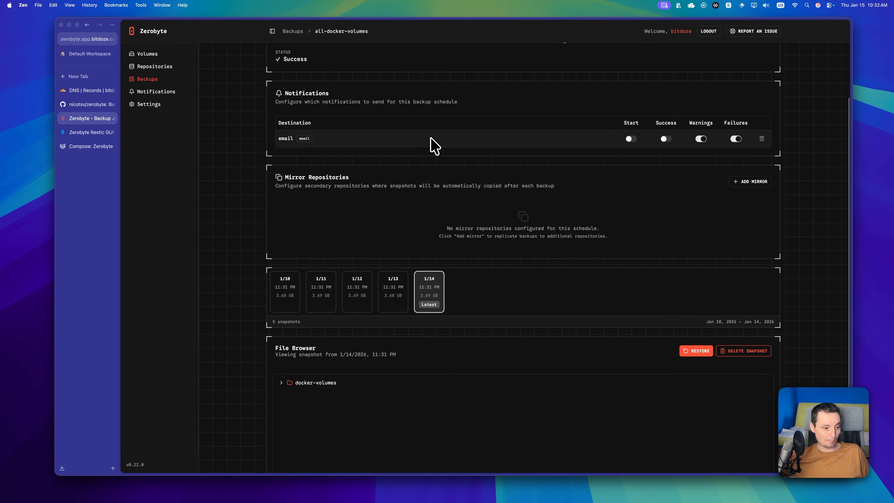
scroll(433, 144, "up", 5)
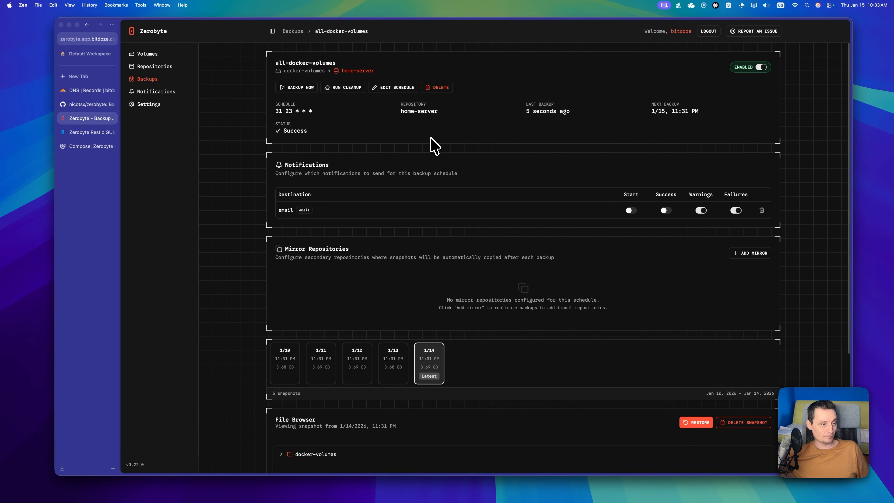
left_click(156, 81)
Step: Create a new backup job named 'test' for the docker-volumes volume, stored in local-backup
left_click(674, 98)
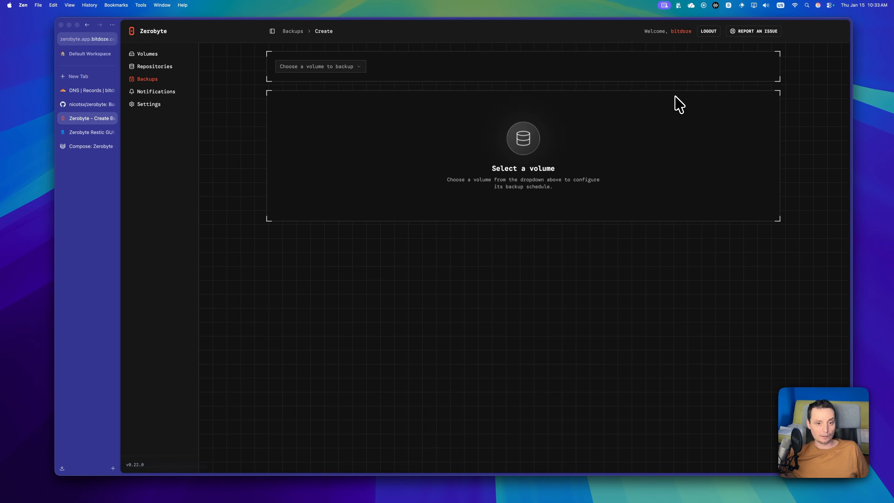
left_click(316, 67)
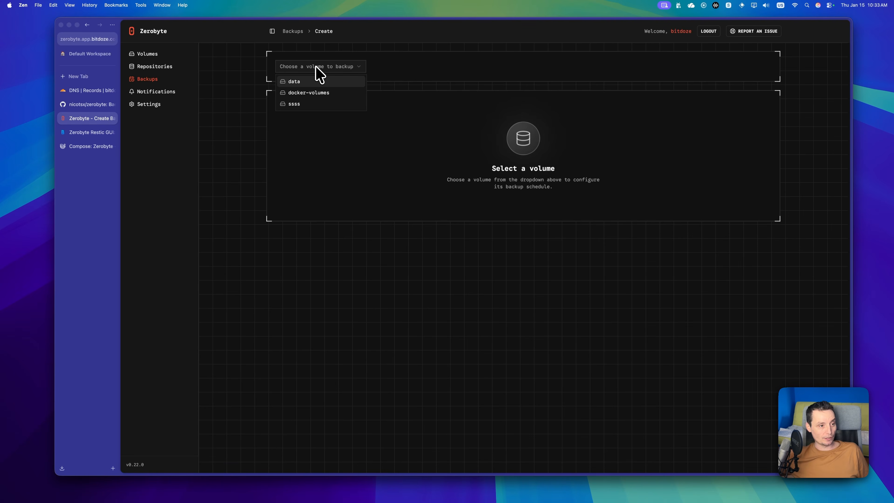
left_click(312, 93)
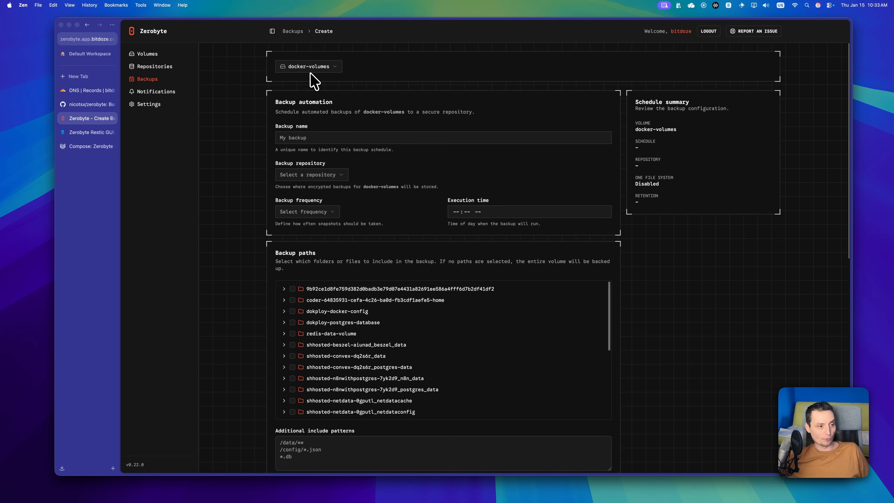
left_click(309, 135)
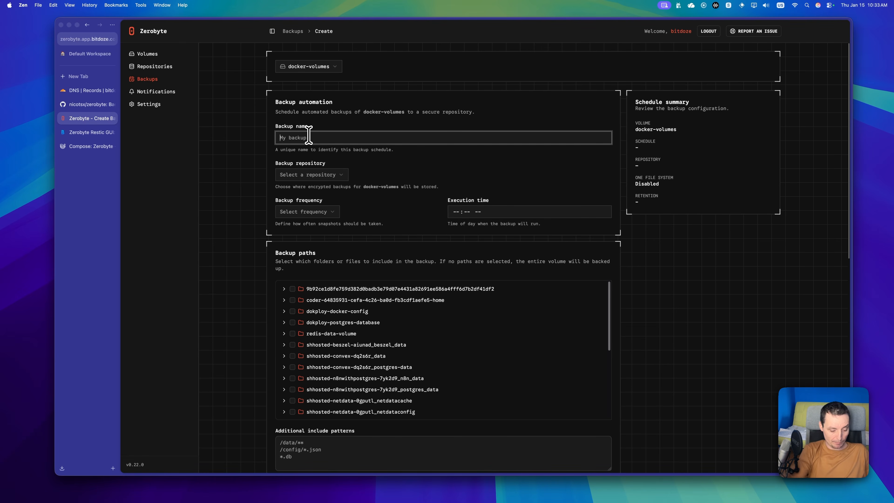
type("test")
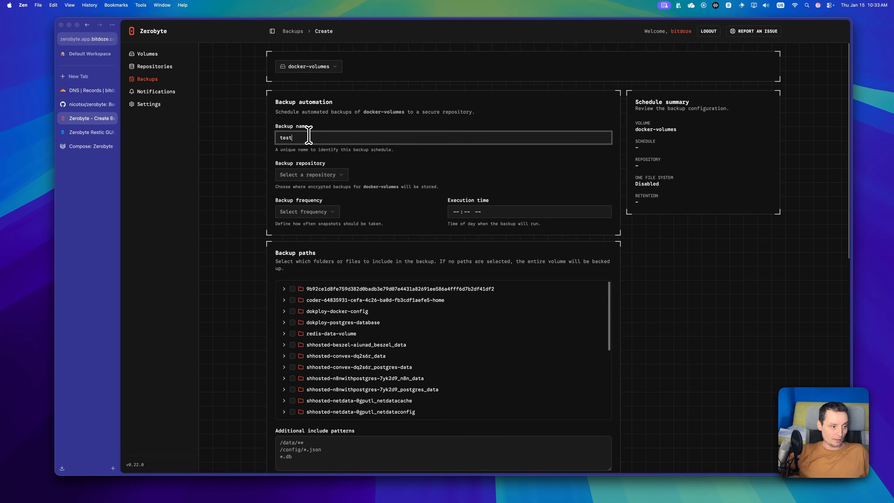
left_click(334, 175)
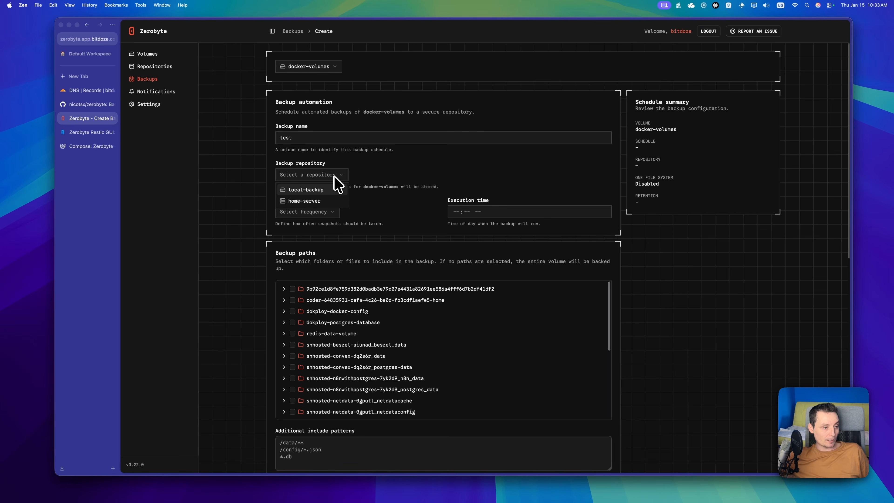
left_click(316, 191)
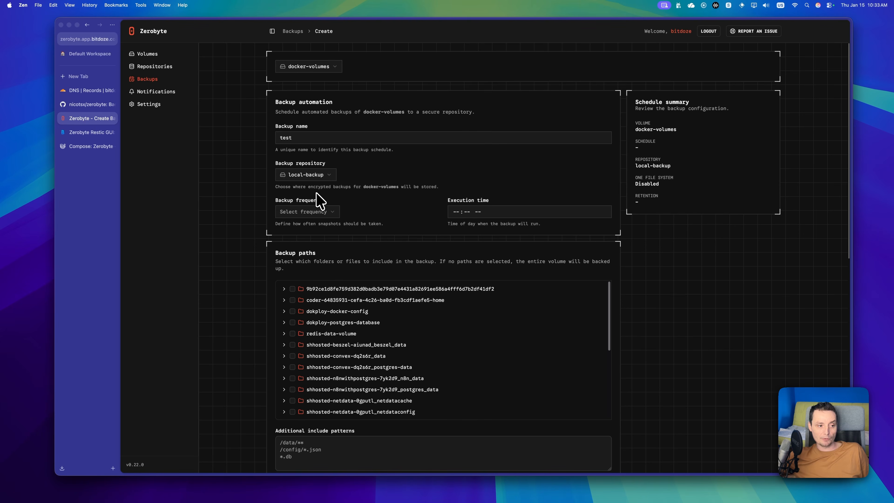
Step: Set the backup frequency to Daily with execution time 01:00 AM
left_click(318, 215)
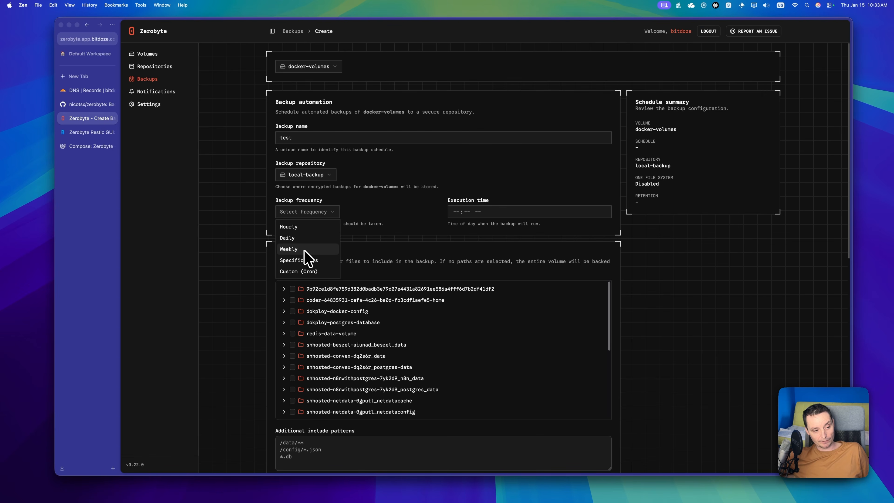
left_click(292, 238)
left_click(459, 213)
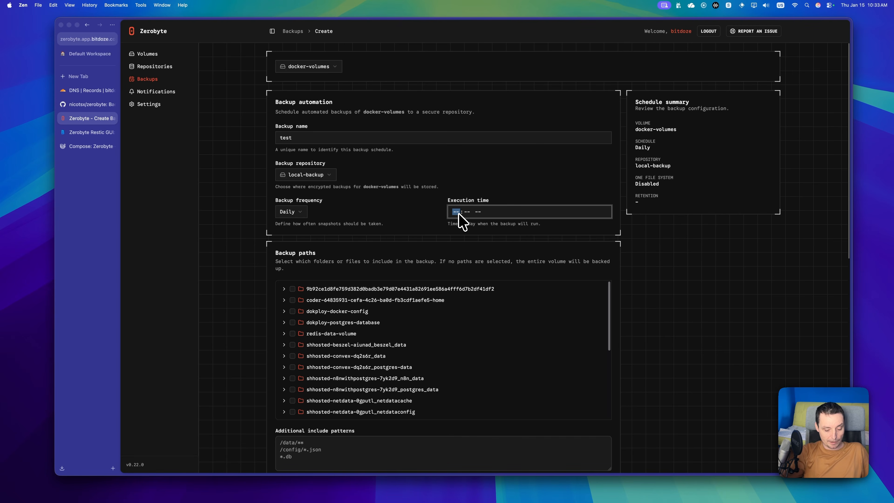
type("01:00 AM")
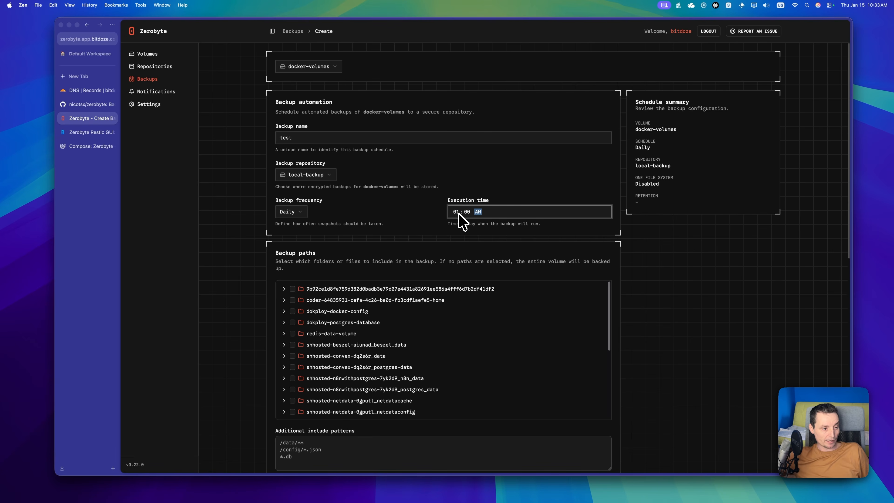
scroll(409, 274, "down", 1)
scroll(355, 292, "down", 3)
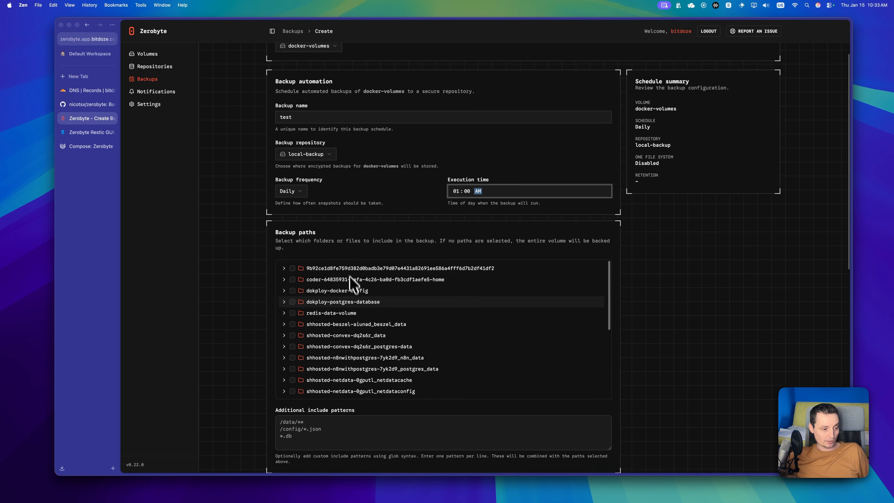
scroll(353, 302, "up", 3)
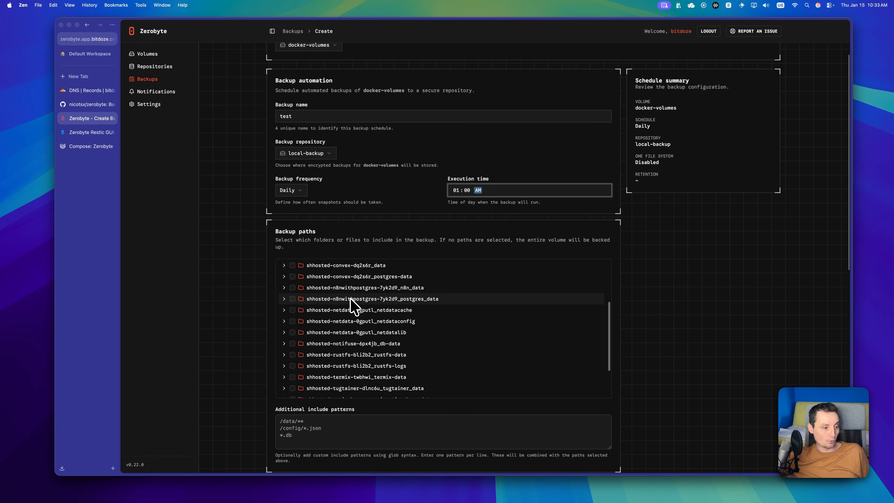
scroll(352, 306, "up", 1)
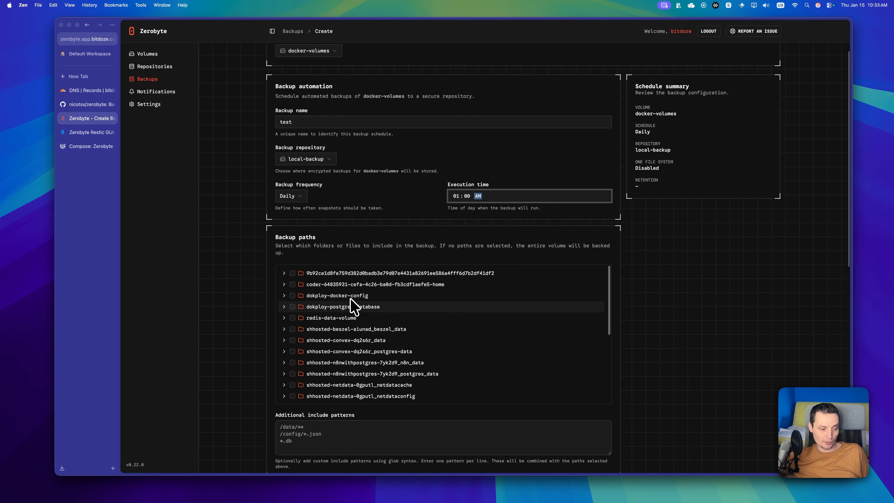
scroll(373, 317, "down", 2)
scroll(377, 316, "down", 10)
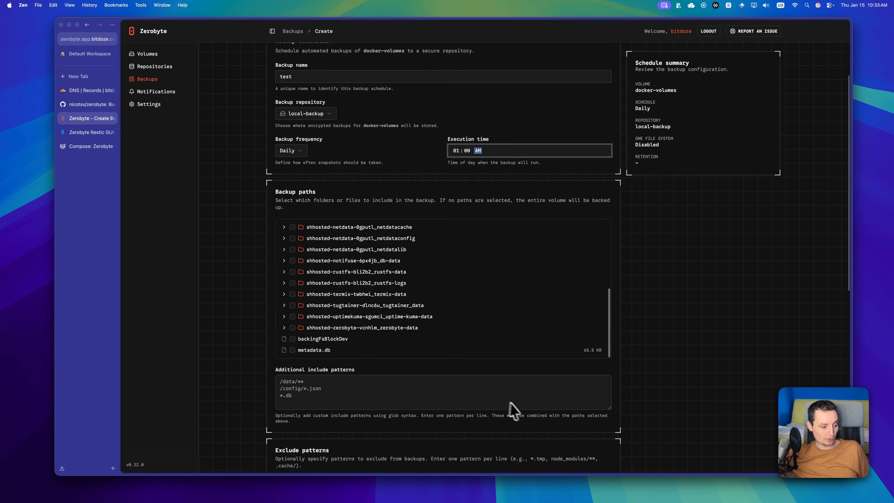
scroll(486, 357, "down", 3)
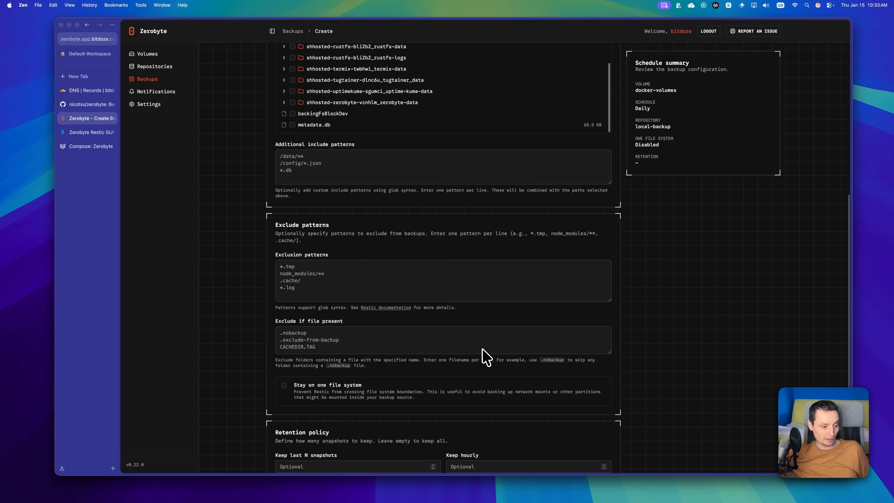
scroll(486, 357, "down", 4)
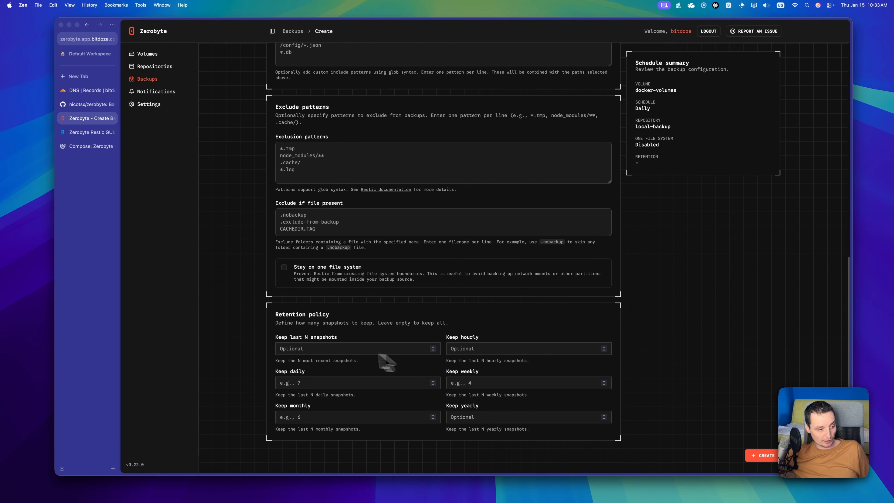
left_click(329, 349)
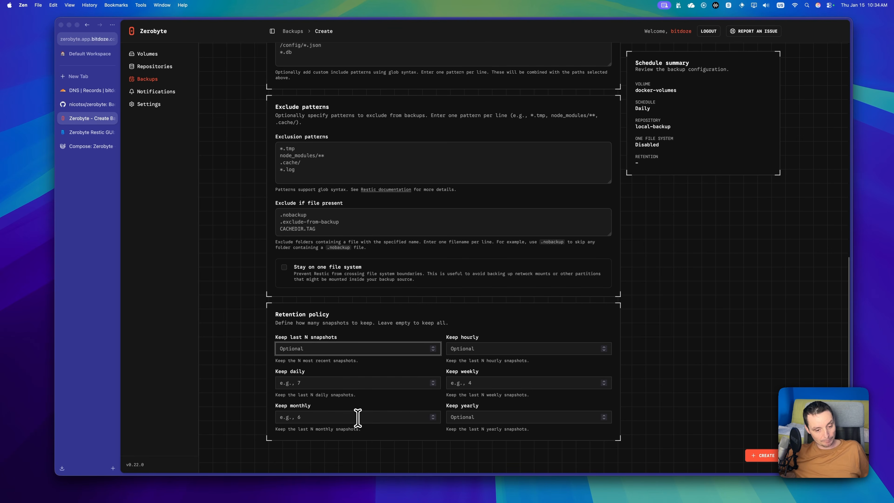
scroll(465, 395, "up", 4)
scroll(471, 394, "up", 8)
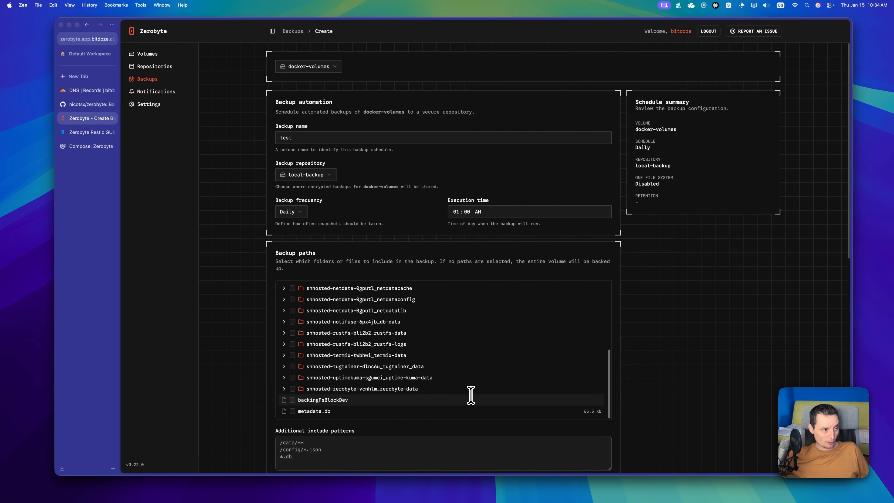
Step: Try a Generic Webhook notification destination without saving, then go to the account Settings page
left_click(163, 95)
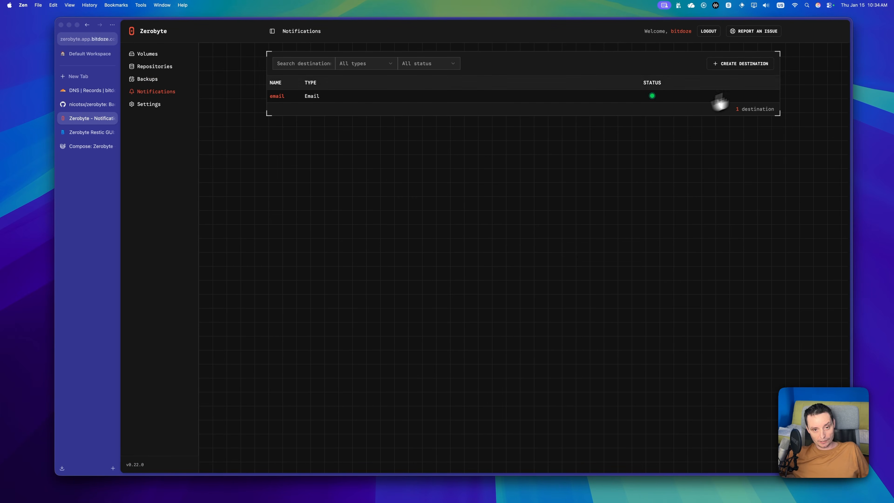
left_click(746, 72)
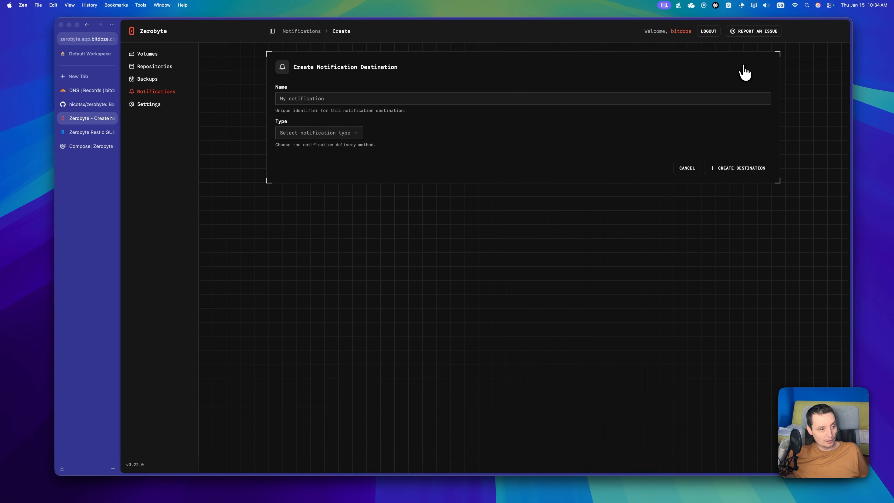
left_click(354, 132)
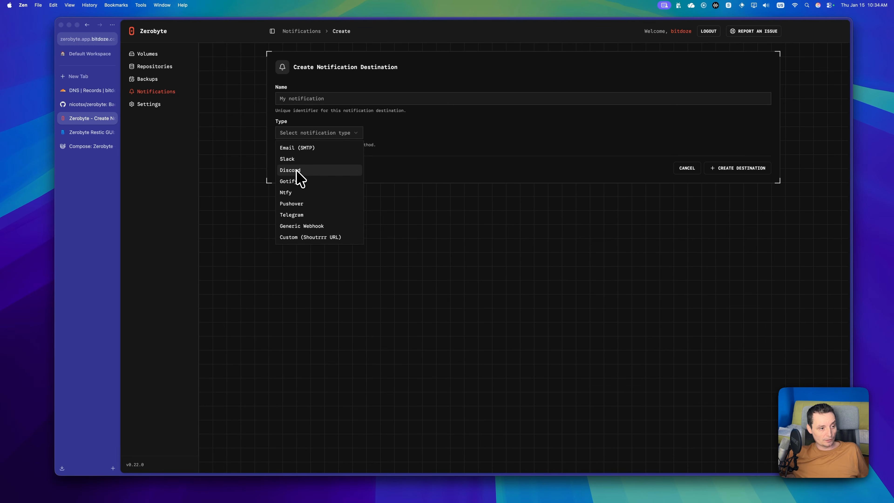
left_click(318, 226)
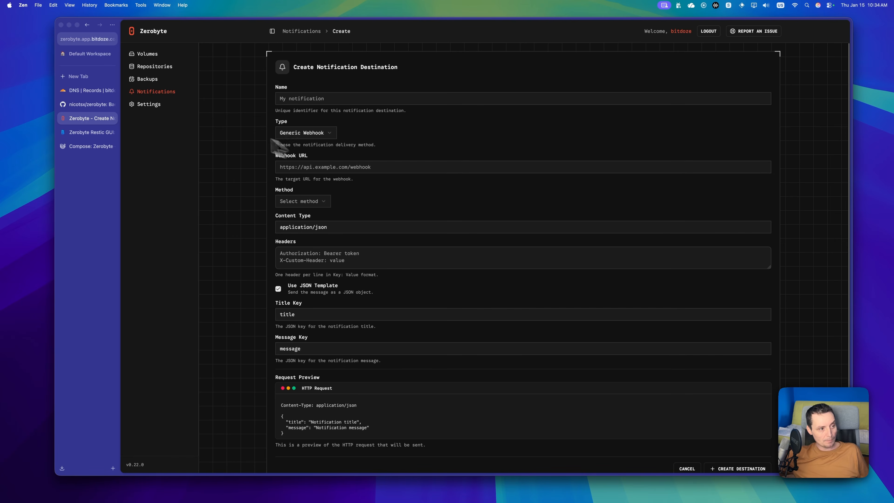
left_click(160, 111)
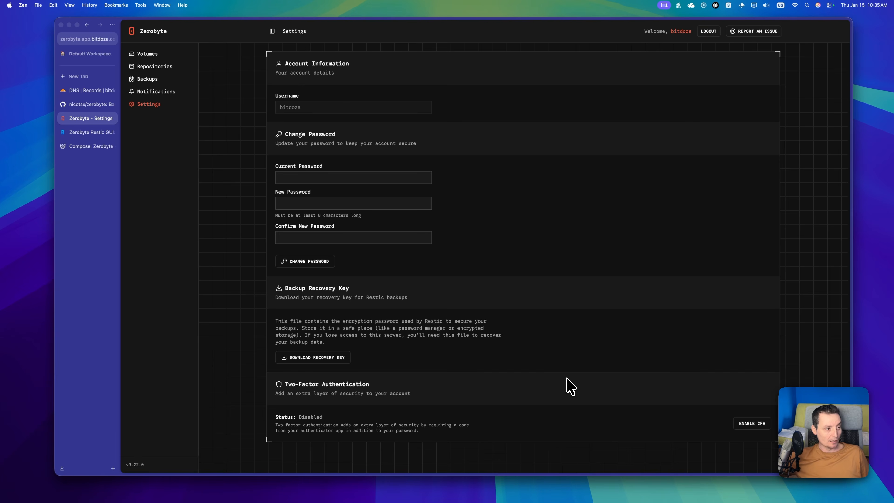
Step: Switch to the Bit Doze 'Zerobyte Restic GUI' article at its UI tour section
left_click(86, 133)
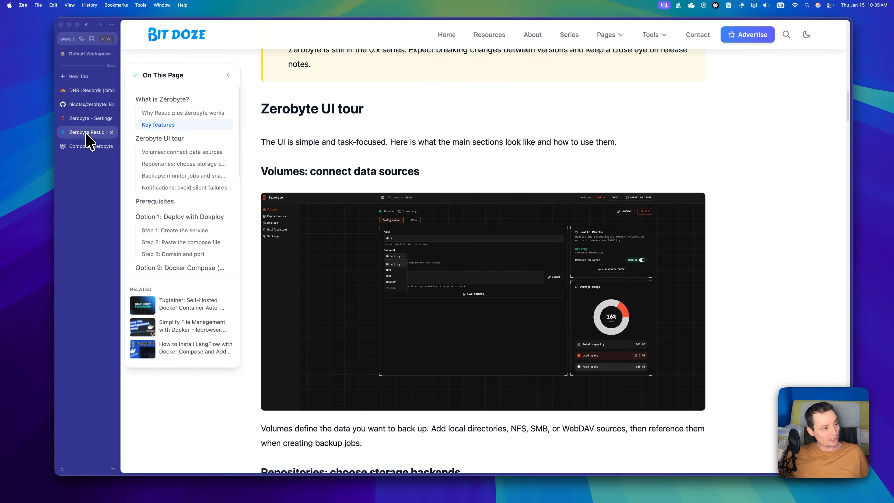
Step: On the zerobyte GitHub repository, read the README down to Installation and scroll back up
left_click(85, 105)
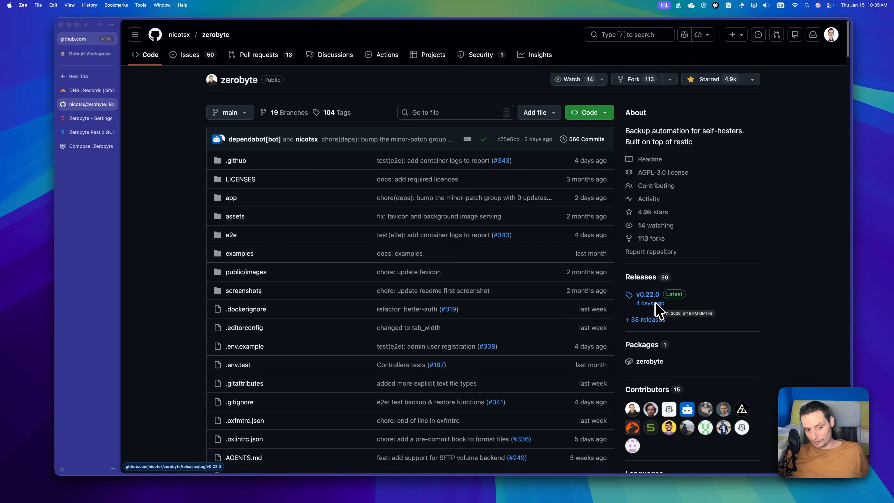
scroll(676, 313, "down", 6)
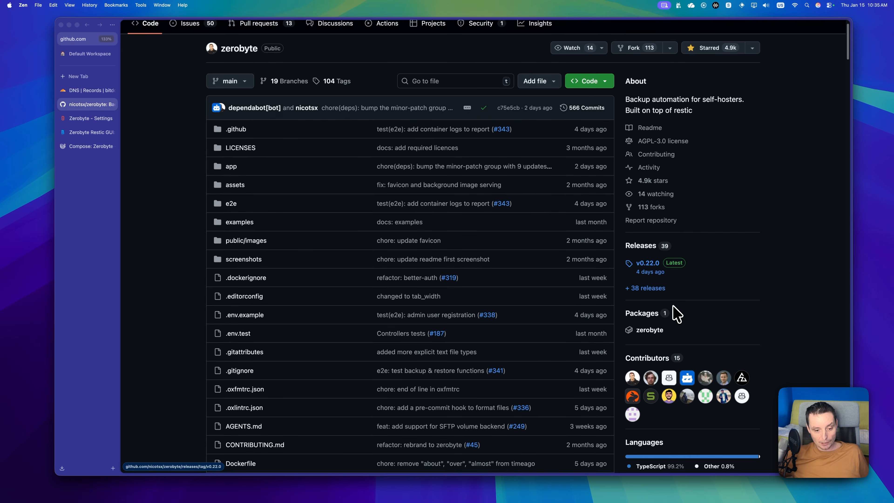
scroll(568, 293, "down", 9)
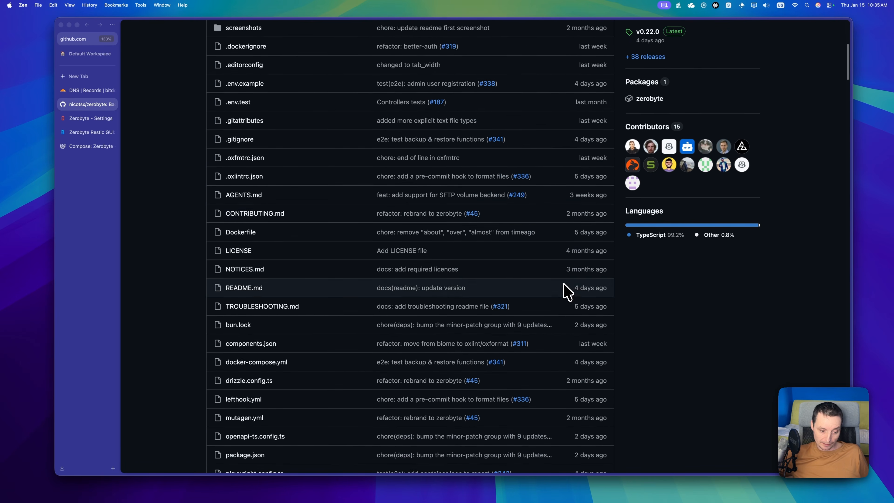
scroll(567, 293, "down", 5)
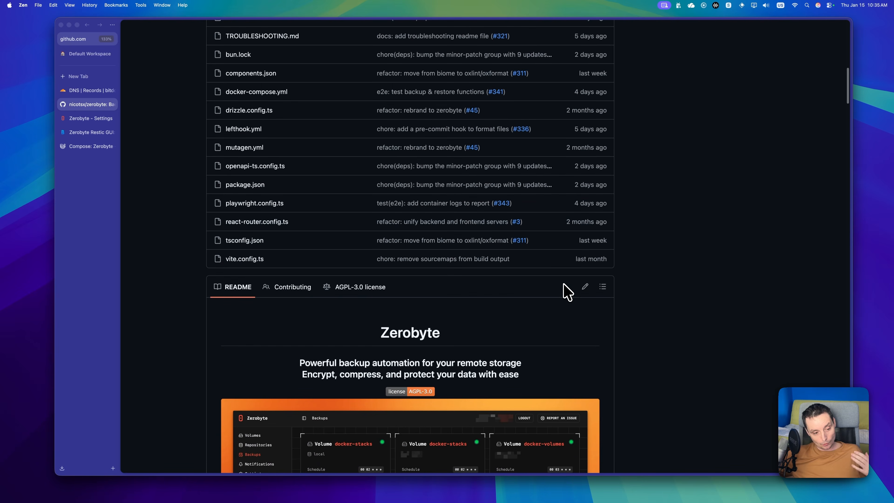
scroll(567, 293, "down", 10)
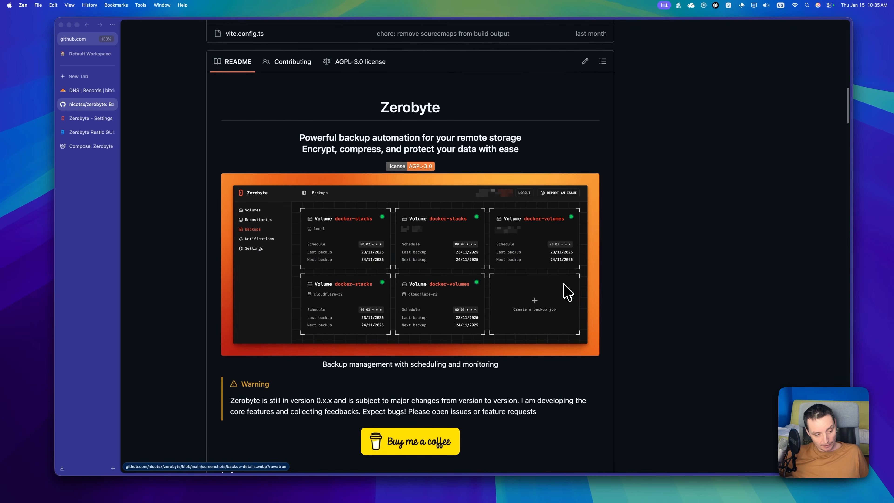
scroll(567, 293, "down", 3)
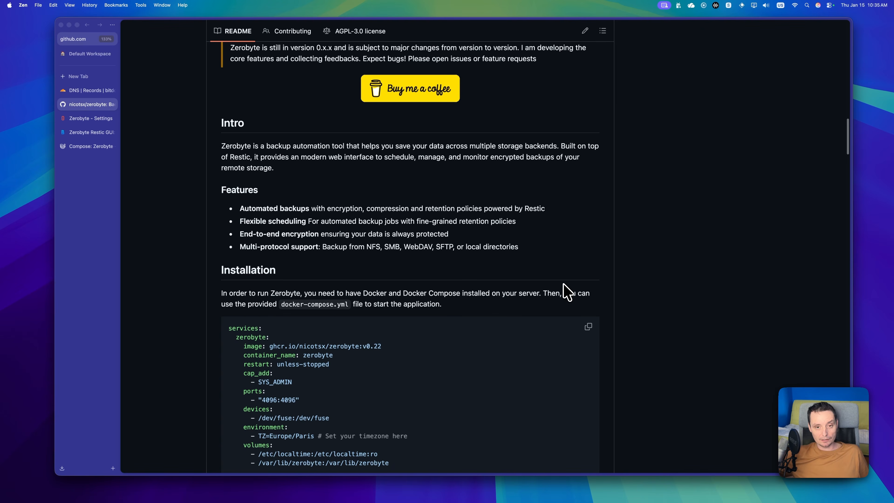
scroll(567, 293, "up", 20)
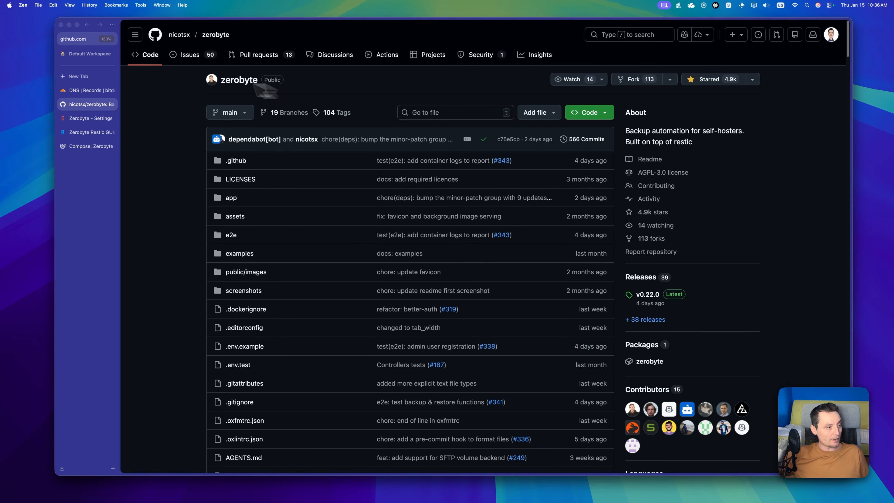
Step: Scroll the Bit Doze guide to the Step 2 compose file and highlight the v0.19 image tag
left_click(82, 134)
scroll(423, 190, "down", 18)
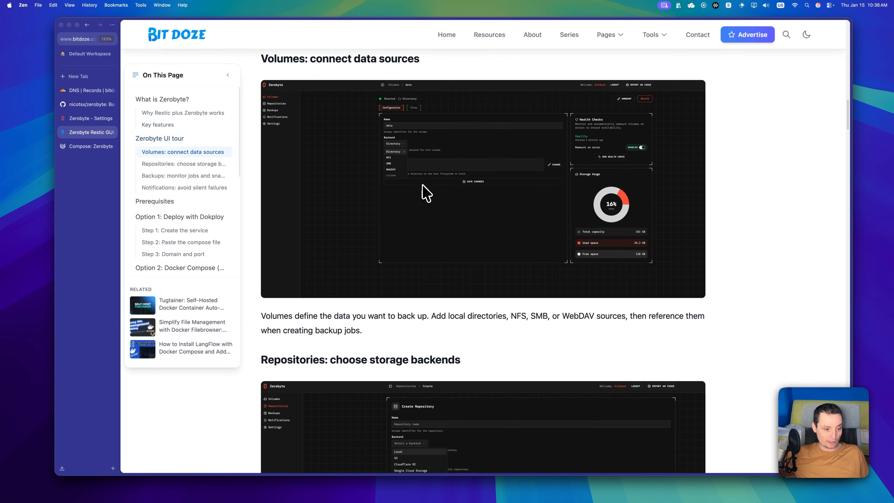
scroll(425, 192, "down", 15)
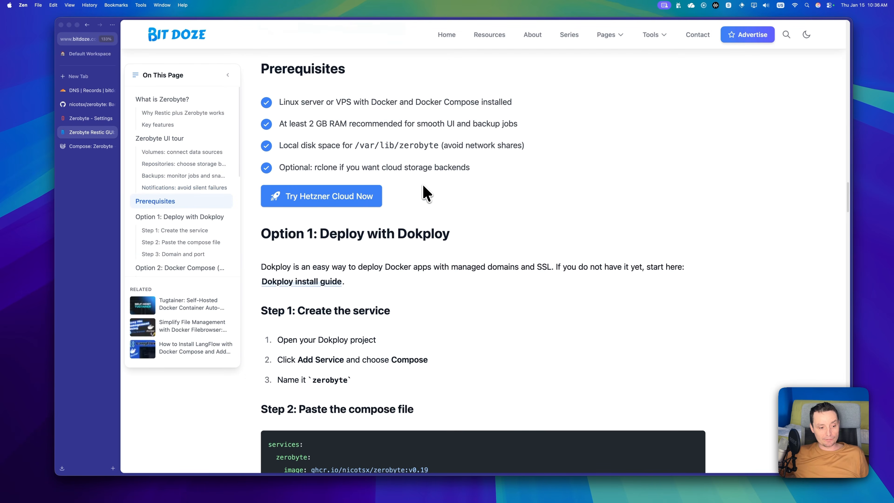
scroll(426, 194, "down", 3)
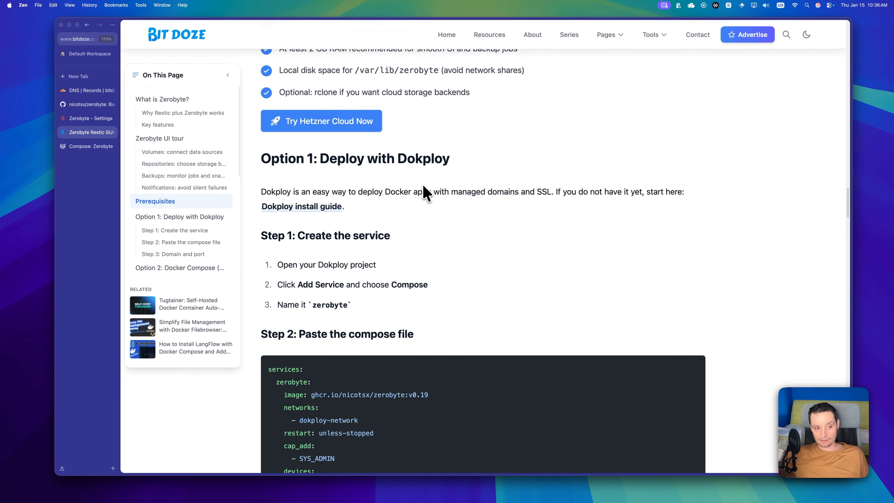
scroll(426, 193, "down", 3)
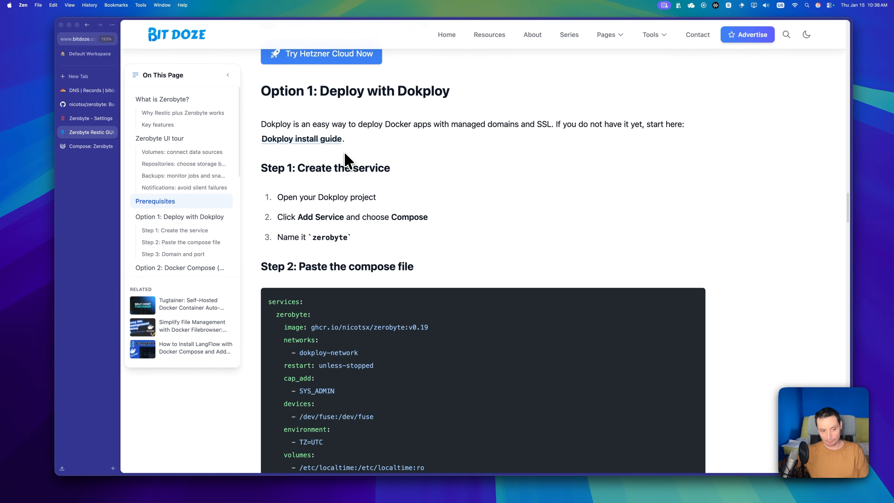
scroll(409, 156, "down", 2)
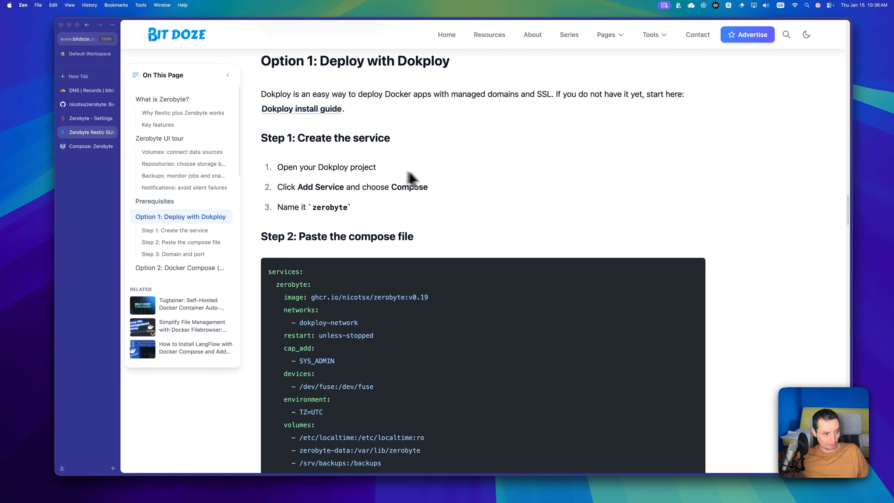
scroll(438, 182, "down", 3)
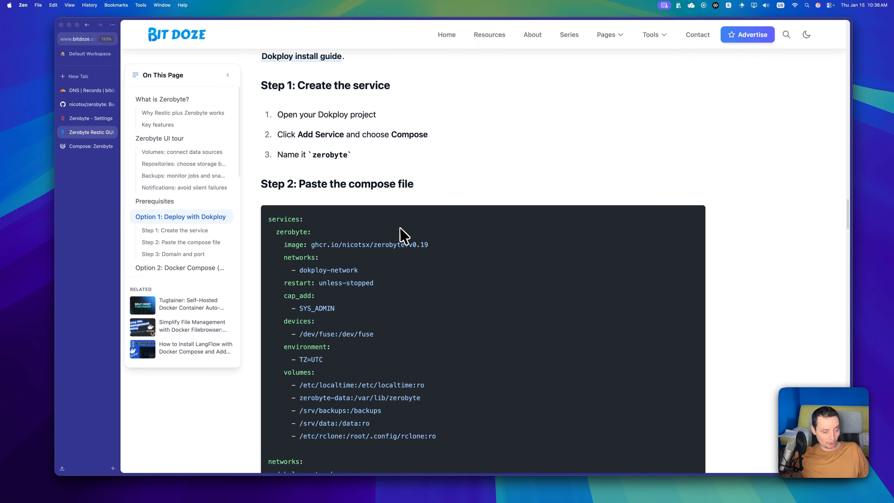
scroll(396, 236, "down", 2)
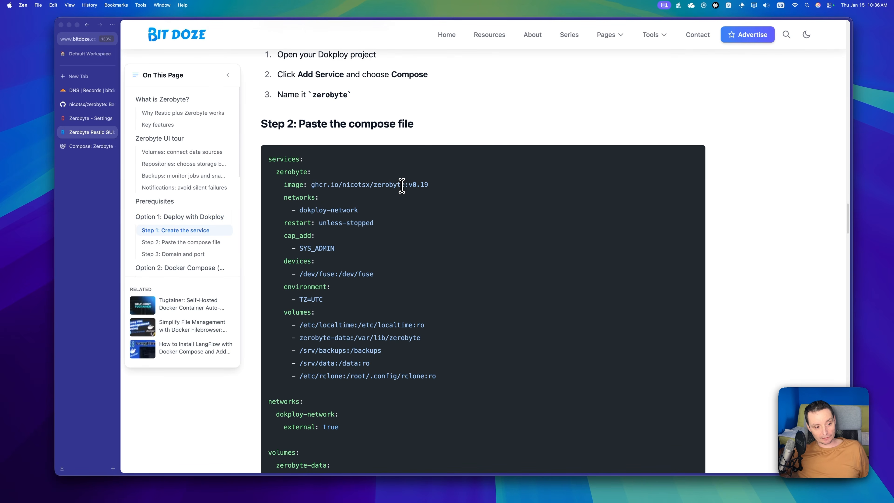
left_click_drag(401, 185, 429, 186)
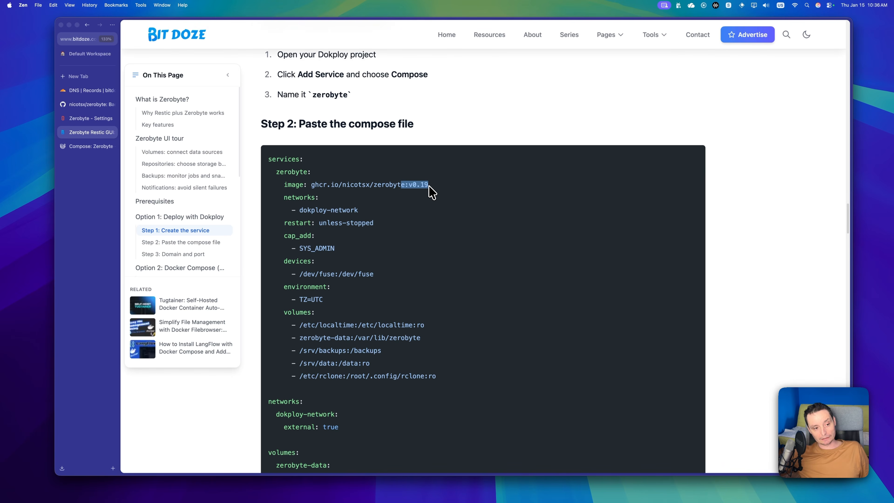
left_click(426, 196)
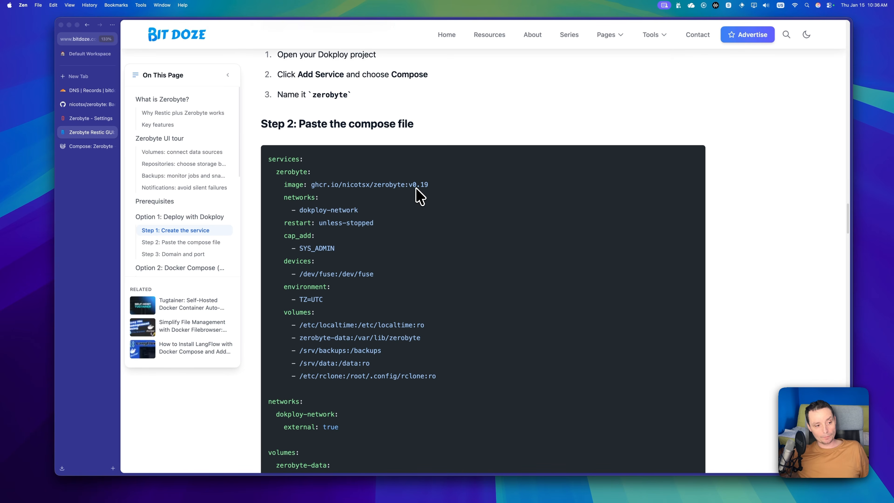
Step: Highlight the cap_add SYS_ADMIN and fuse device lines, then the TZ=UTC environment line
scroll(416, 188, "down", 2)
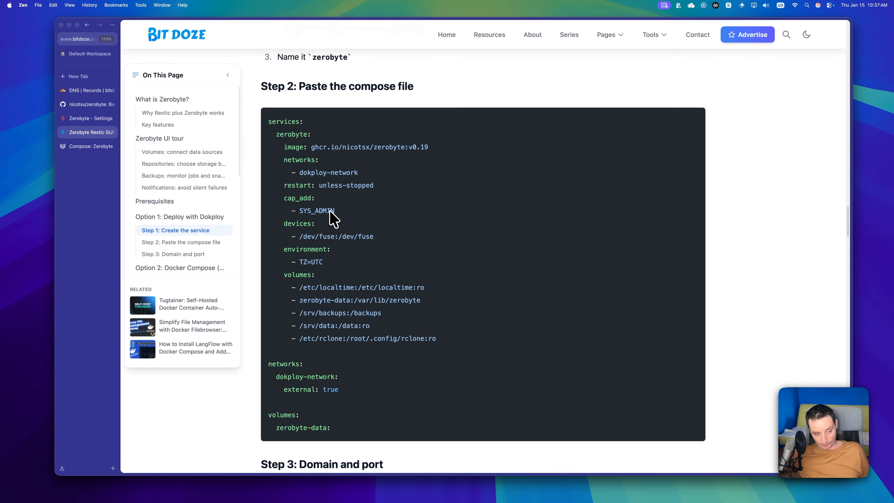
left_click_drag(350, 212, 287, 202)
left_click_drag(375, 240, 274, 201)
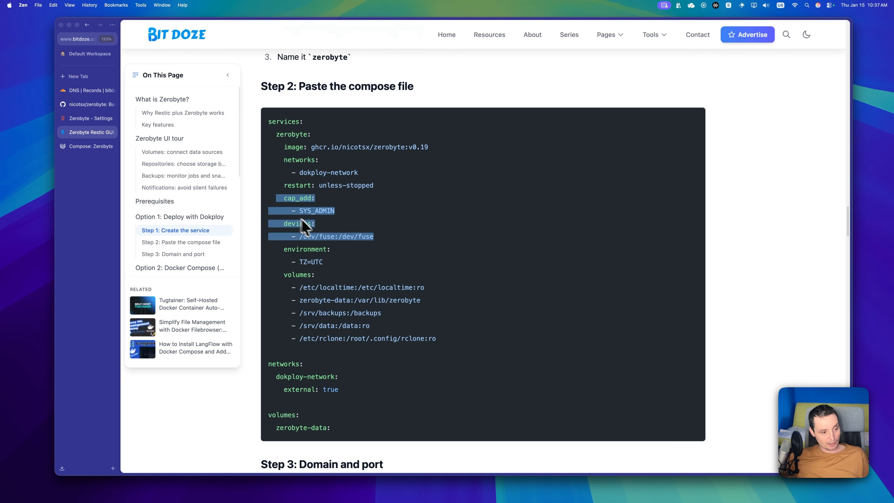
left_click(336, 260)
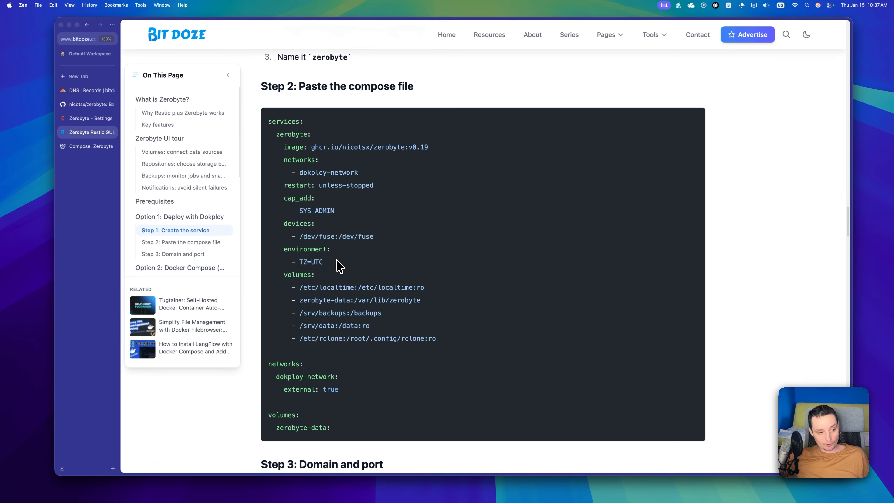
left_click_drag(334, 261, 289, 261)
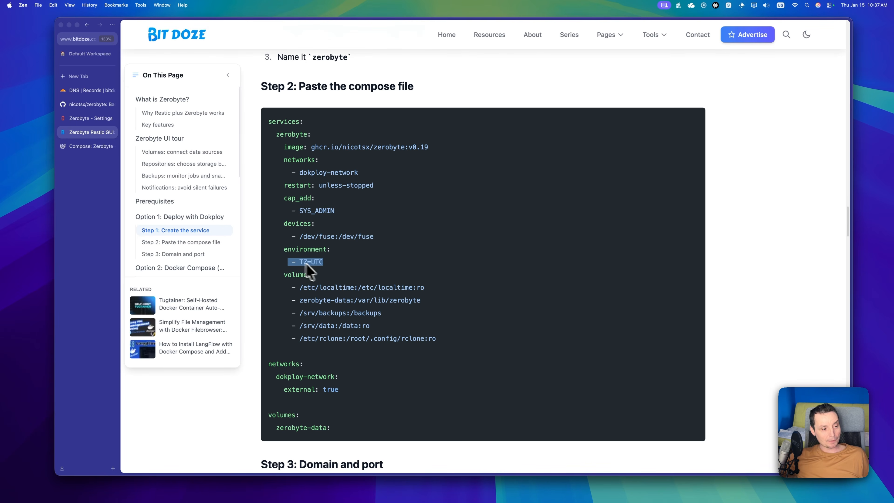
scroll(322, 293, "down", 1)
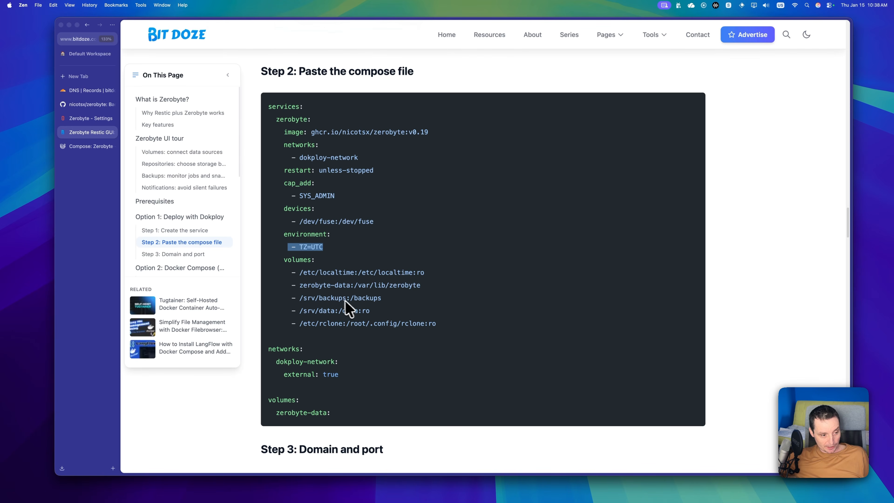
left_click(305, 301)
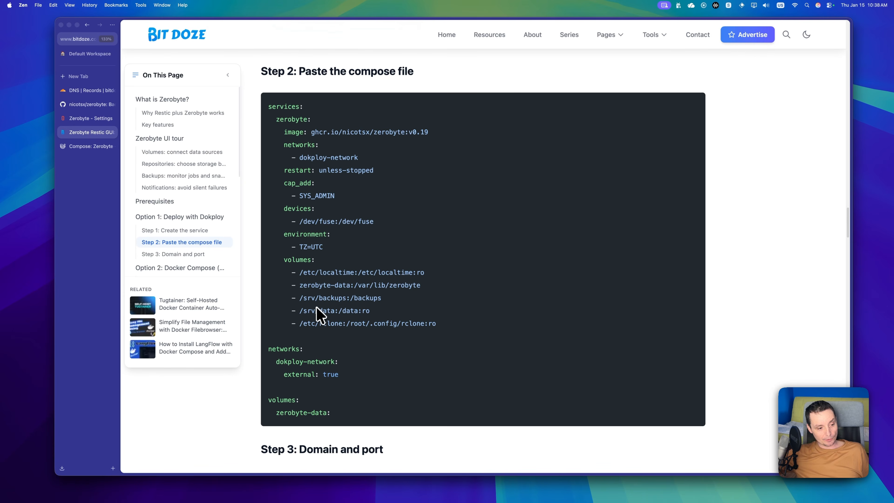
left_click(94, 148)
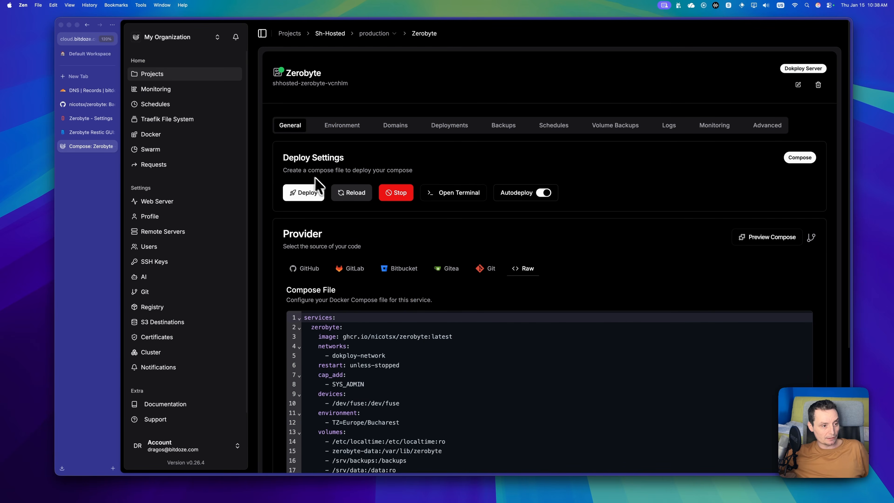
Step: Open the Zerobyte service in the Sh-Hosted project and scroll to its Compose File editor
left_click(168, 75)
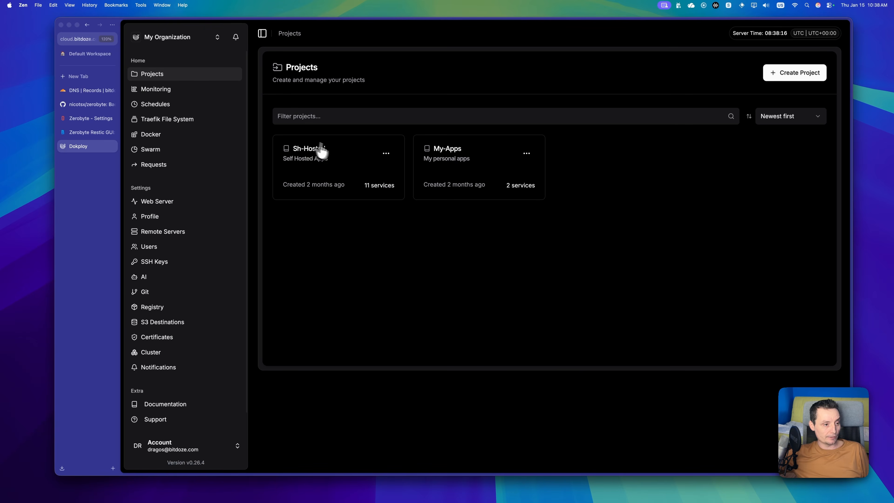
left_click(315, 150)
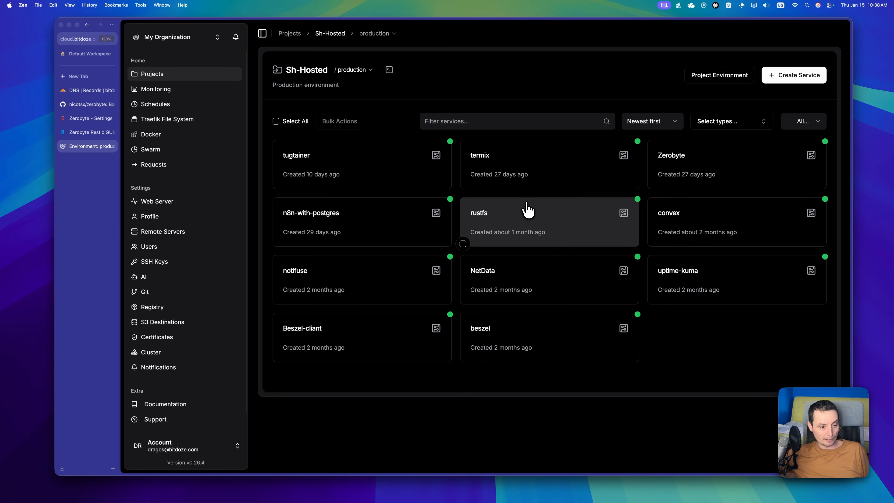
left_click(684, 179)
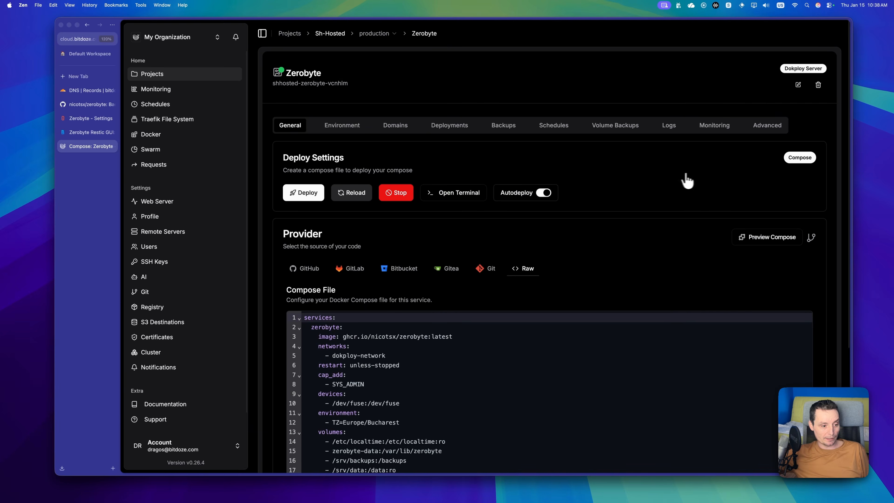
scroll(520, 243, "down", 4)
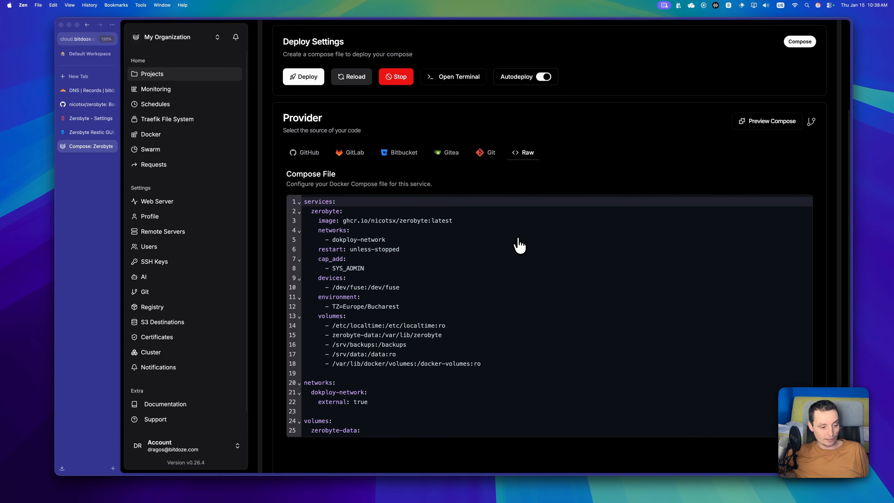
scroll(519, 246, "down", 1)
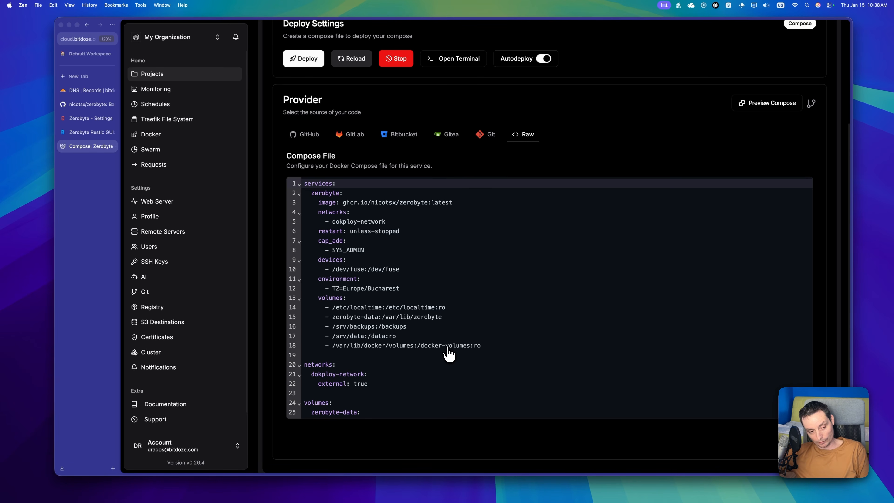
Step: Open the docker-volumes volume in Zerobyte and highlight its /docker-volumes directory path
left_click(88, 120)
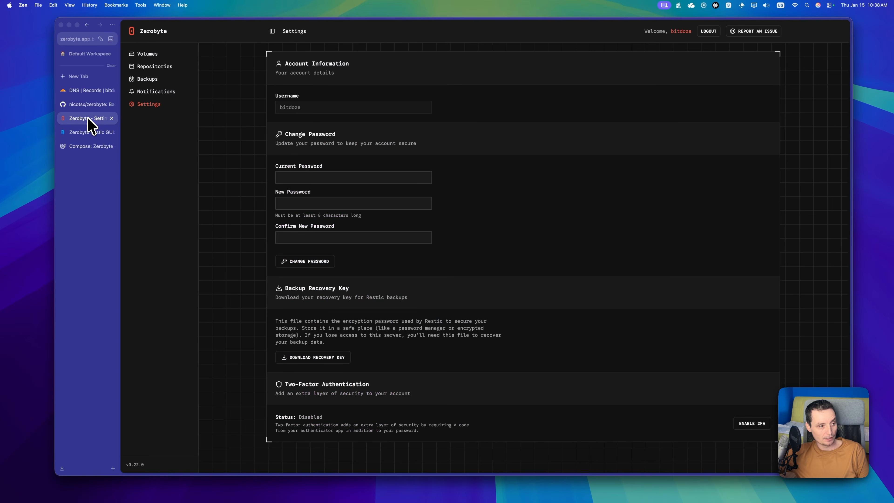
left_click(150, 55)
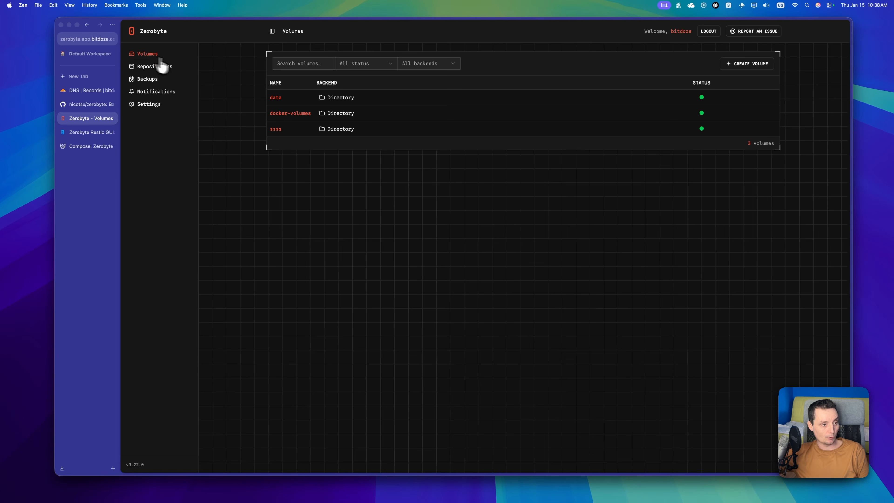
left_click(289, 114)
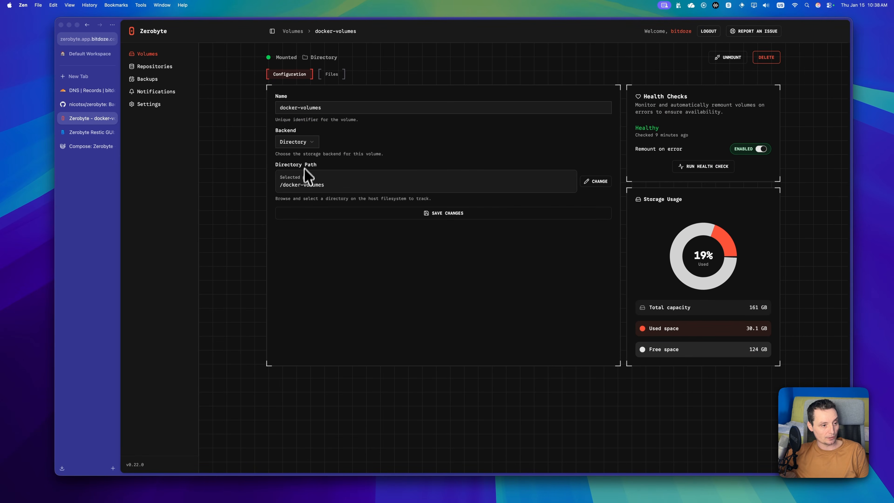
left_click_drag(326, 185, 270, 186)
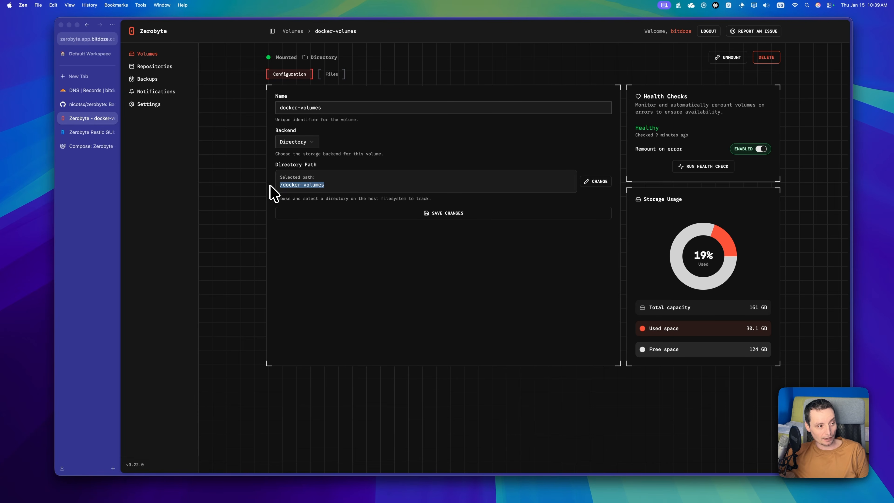
left_click(92, 146)
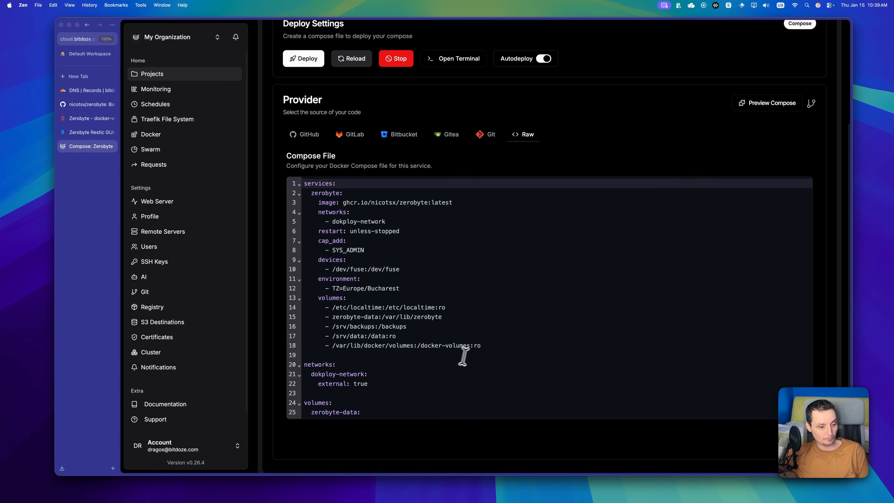
Step: Highlight the docker-volumes mount, unmask the environment variables, then view the zerobyte.app.bitdoze.com domain on port 4096
left_click_drag(472, 346, 423, 346)
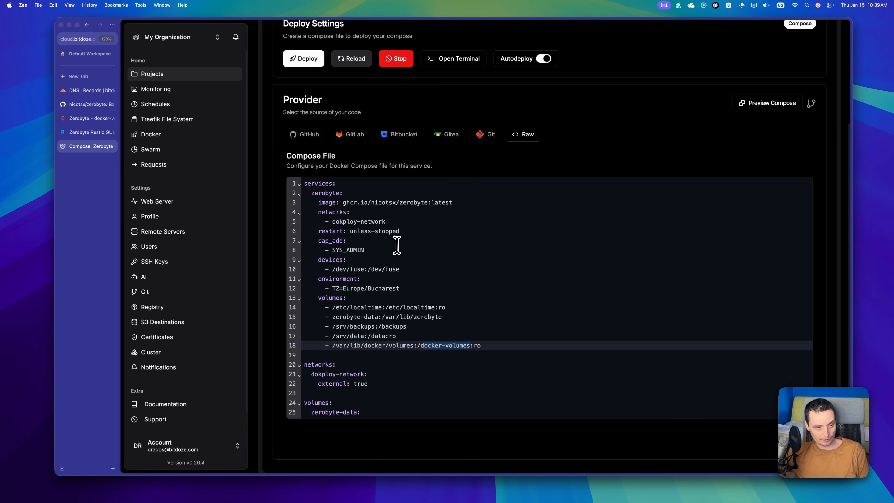
scroll(397, 244, "up", 5)
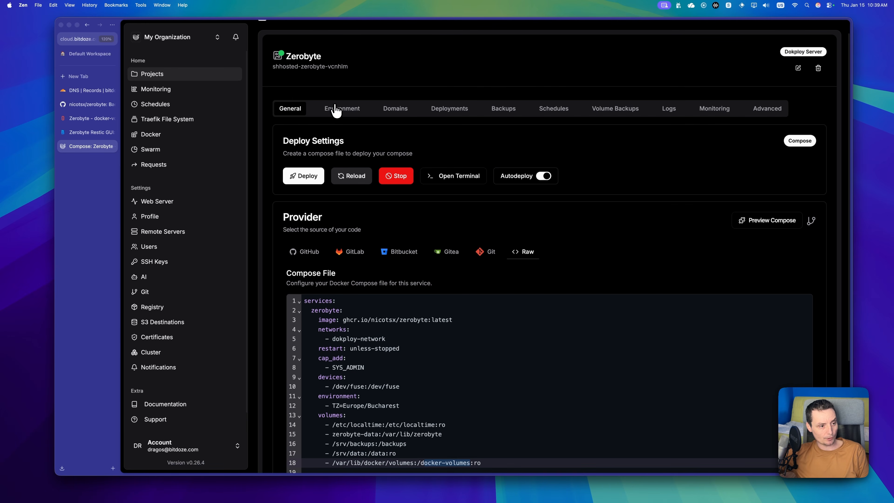
left_click(340, 124)
left_click(808, 164)
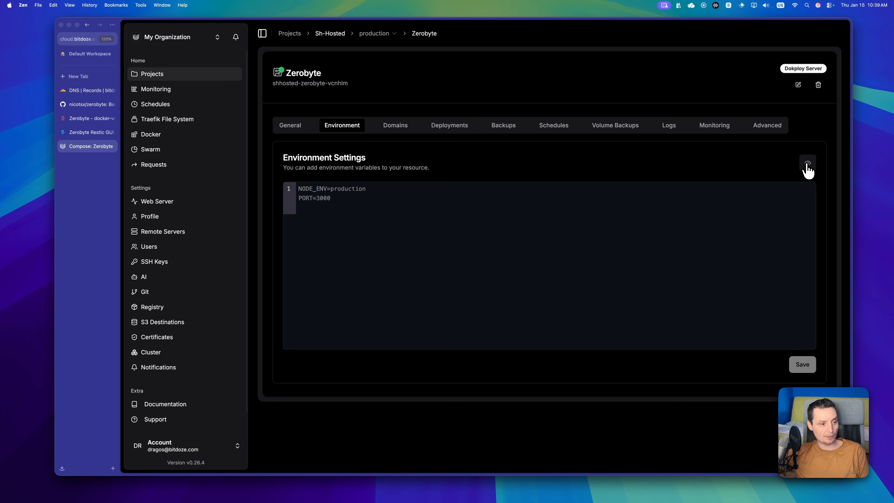
left_click(401, 128)
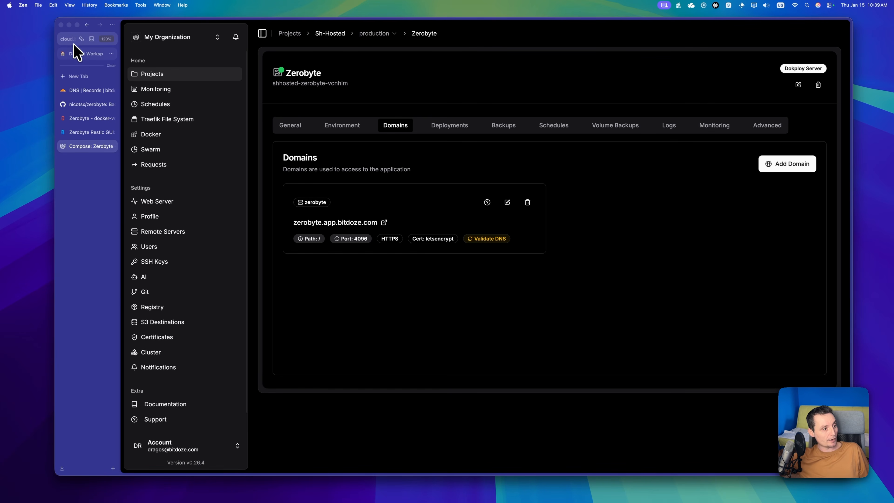
Step: Return to the Zerobyte docker-volumes page and inspect its zerobyte.app.bitdoze.com address in the URL bar
left_click(81, 119)
left_click(73, 40)
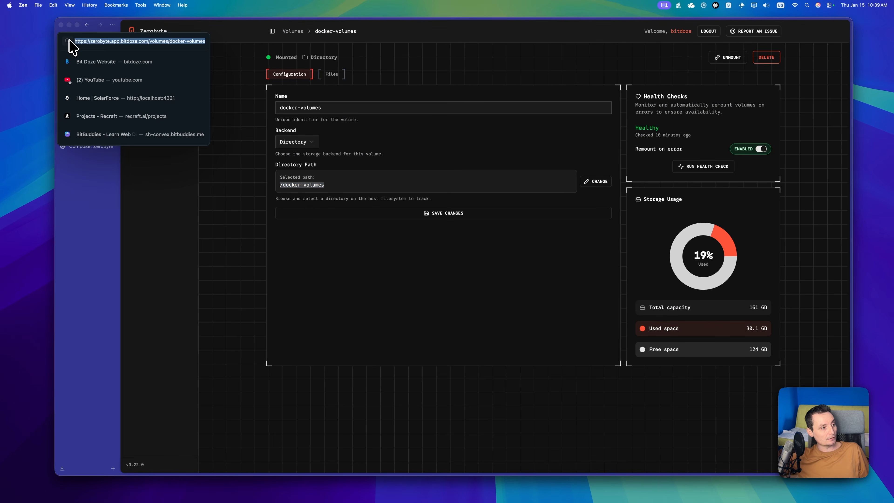
left_click(108, 42)
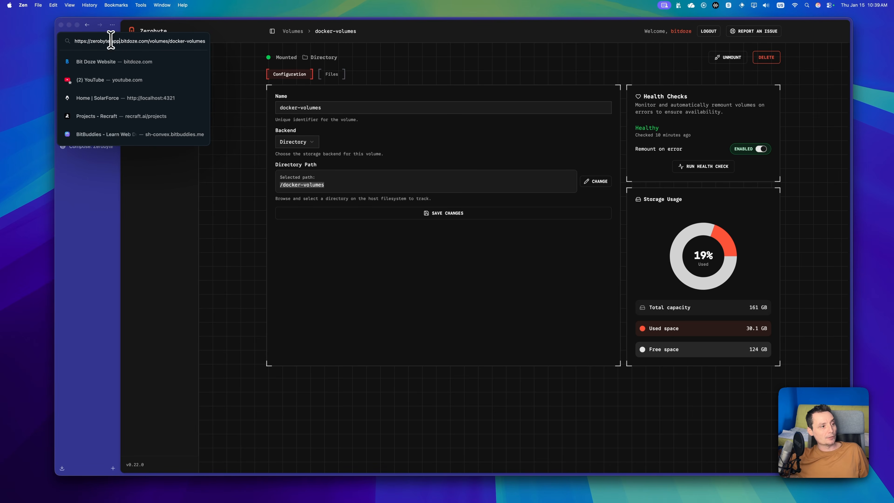
left_click(90, 193)
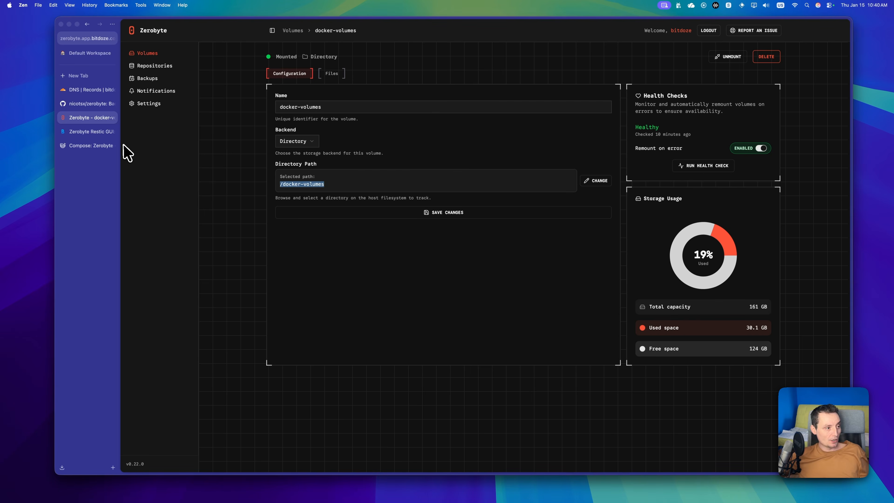
Step: Select the full Step 2 compose block in the Bit Doze guide, scroll through Option 2, and return to Dokploy
left_click(84, 134)
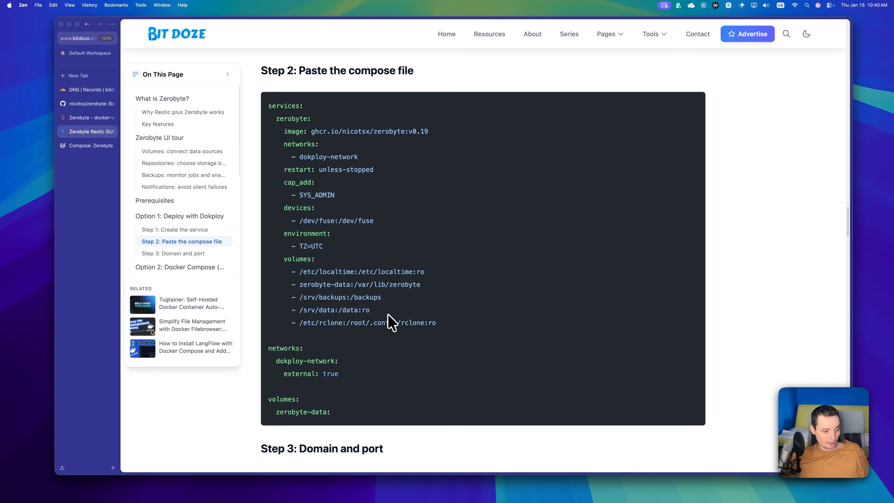
left_click_drag(336, 413, 259, 100)
key("super+c")
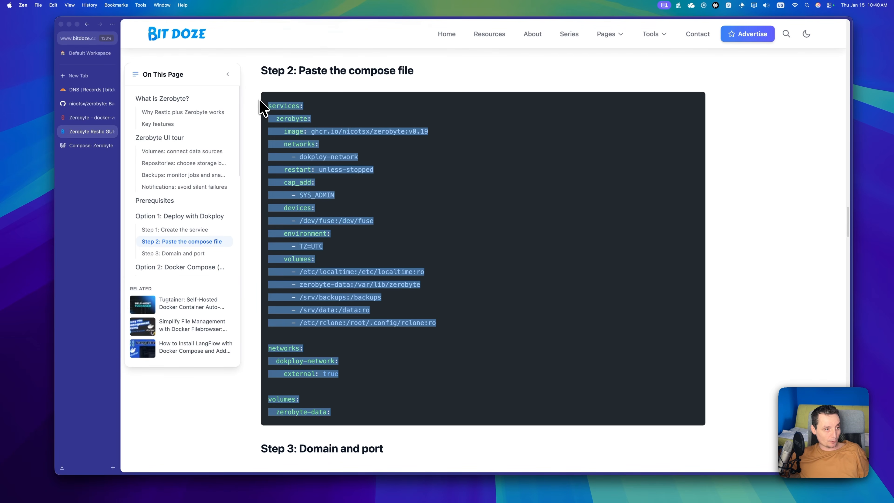
scroll(376, 227, "down", 5)
scroll(372, 219, "down", 15)
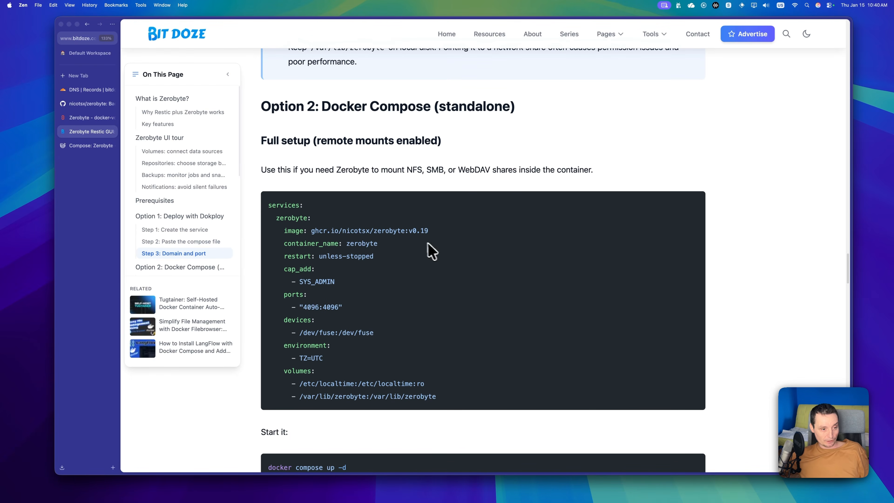
scroll(410, 250, "down", 1)
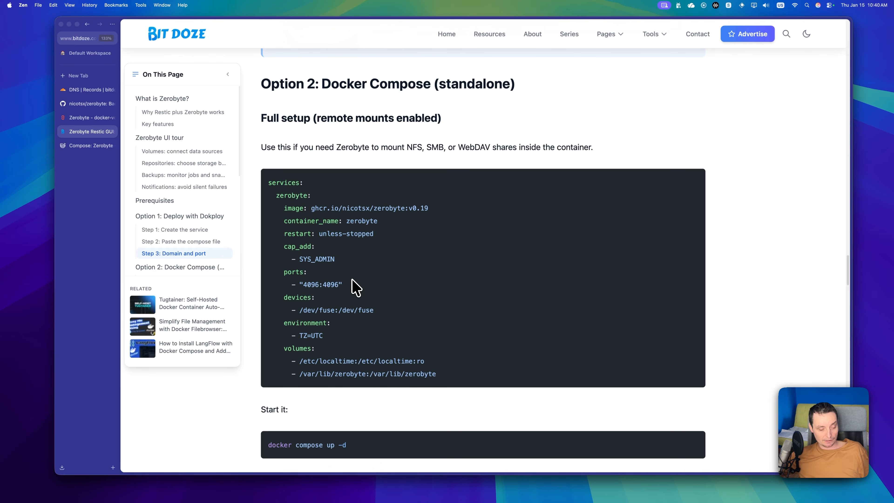
left_click(85, 146)
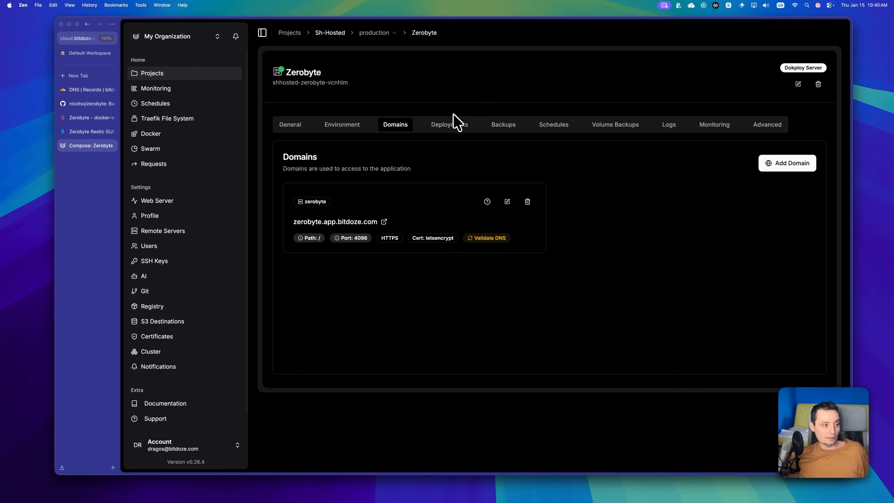
Step: Add a Compose service named test-zerobyte to Sh-Hosted's production environment, correcting the 'zerobite' typo
left_click(178, 78)
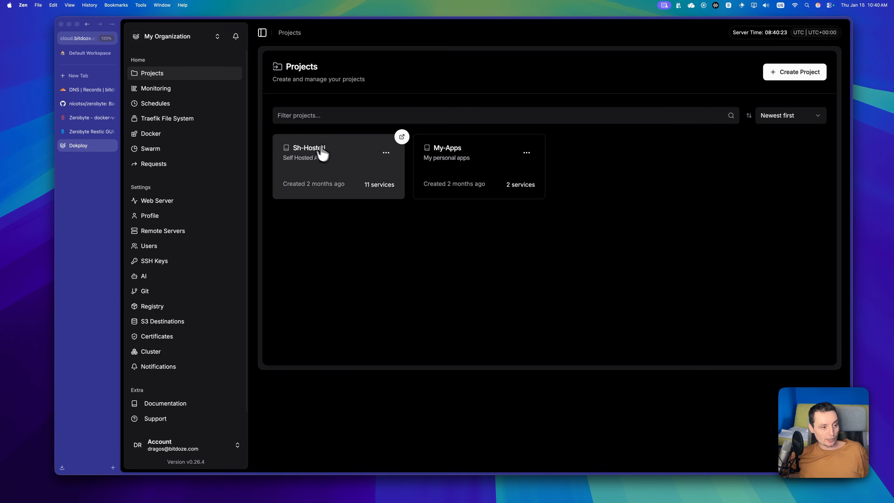
left_click(330, 156)
left_click(808, 76)
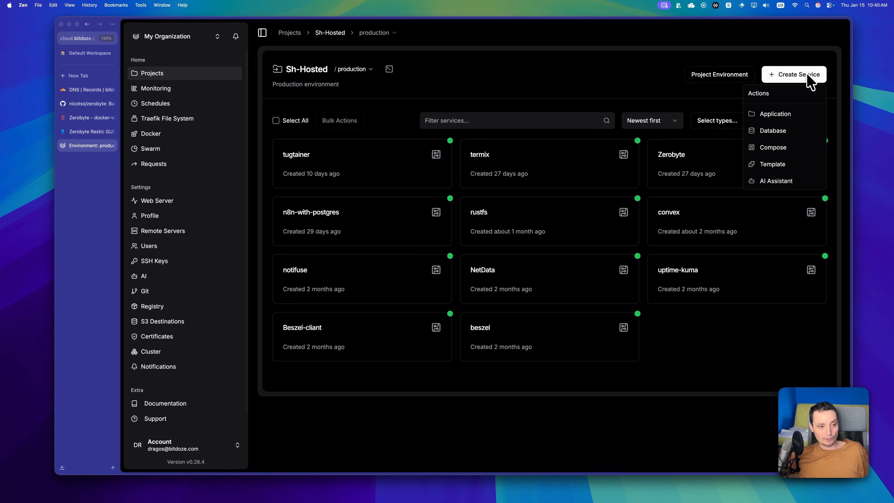
left_click(792, 150)
left_click(394, 189)
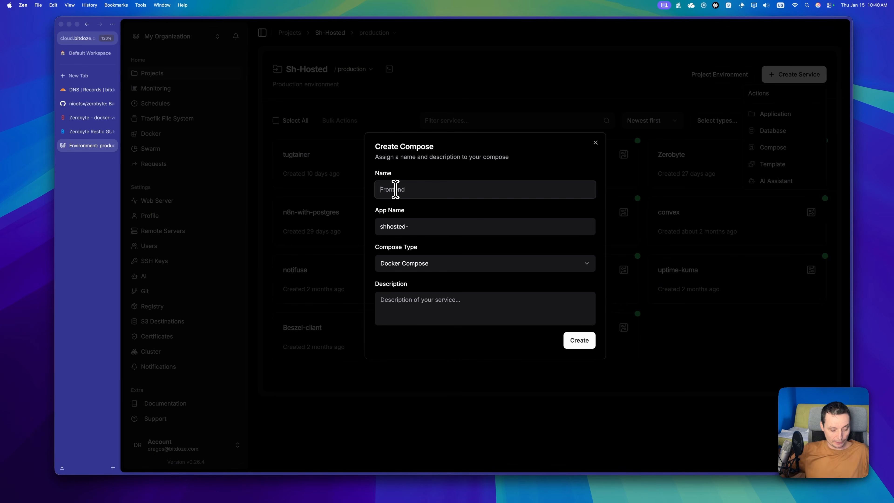
type("test")
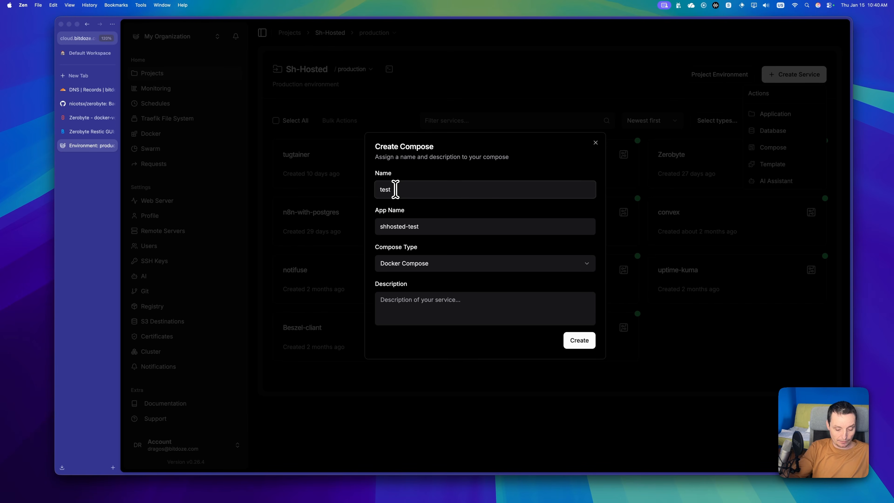
type("-zerob")
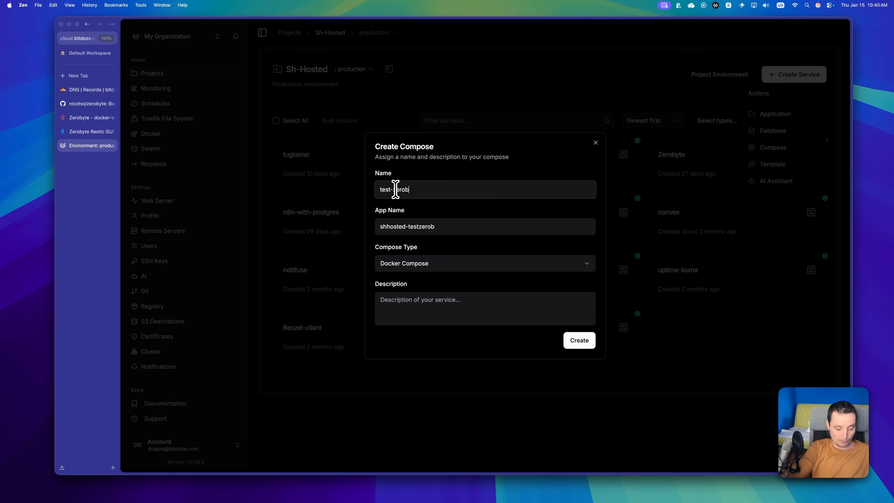
type("ite")
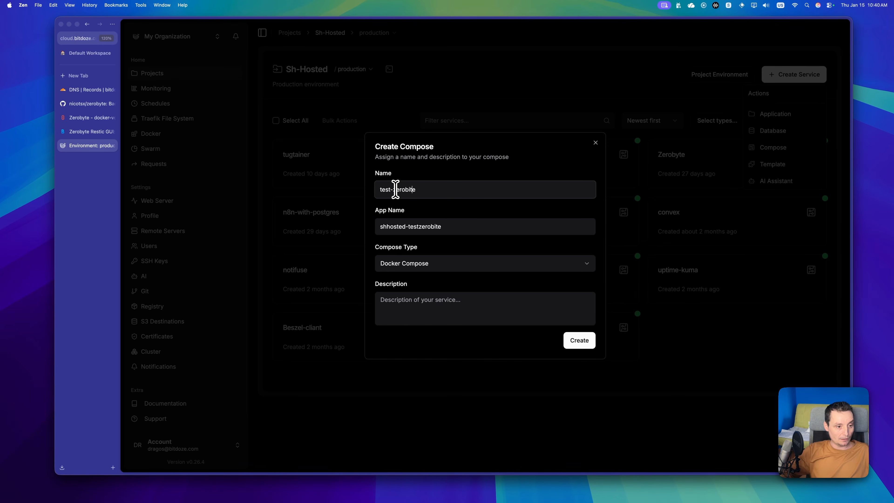
key("BackSpace")
type("y")
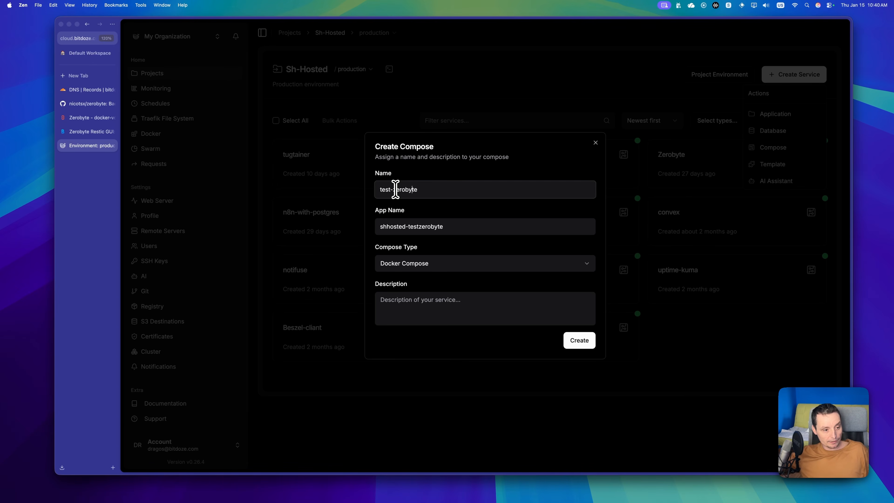
left_click(581, 341)
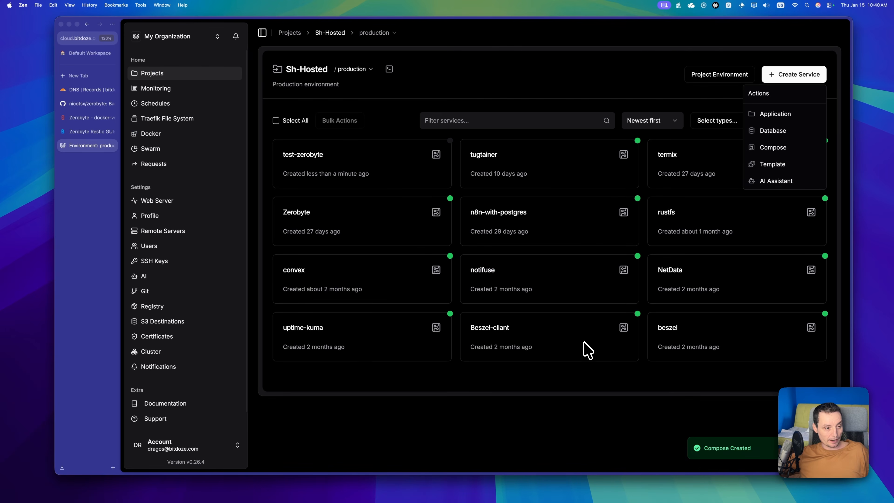
Step: Open test-zerobyte, switch its source to Raw, and replace the default content with the Zerobyte compose file
left_click(396, 168)
left_click(396, 169)
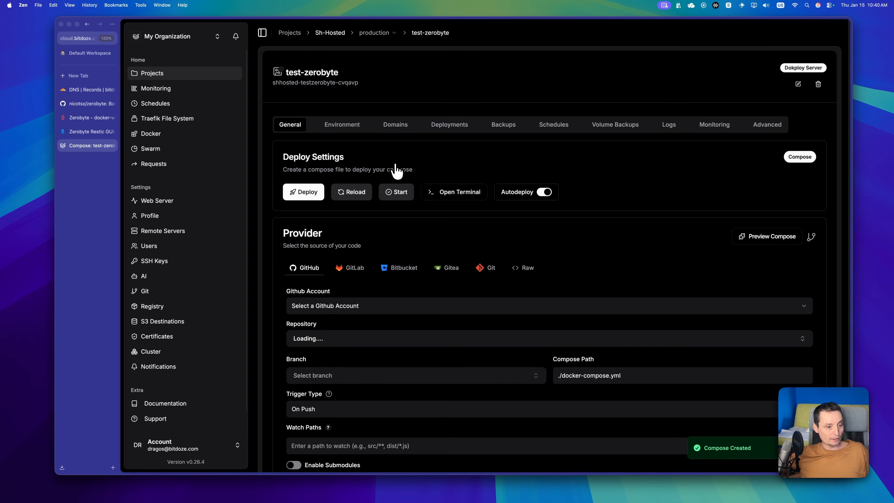
left_click(528, 268)
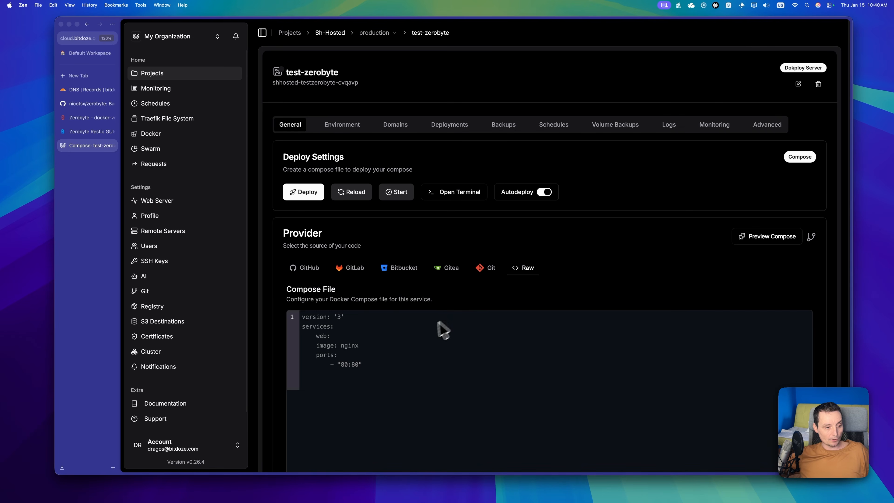
key("super+a")
key("super+v")
Step: Change the zerobyte image tag from v0.19 to latest and save the compose file
scroll(425, 331, "down", 5)
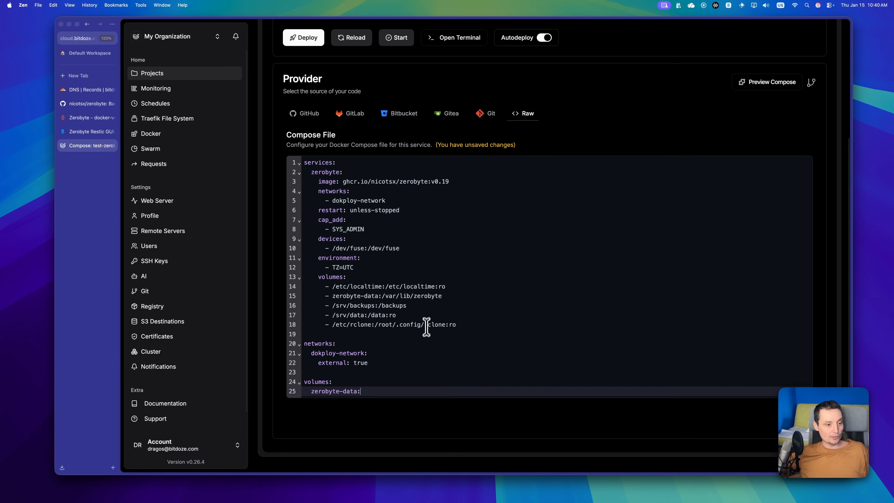
left_click_drag(451, 187, 430, 186)
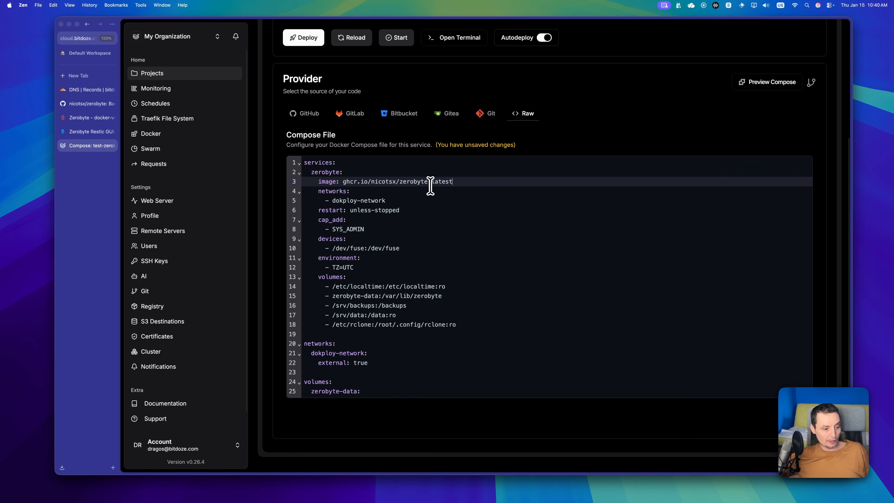
left_click(398, 331)
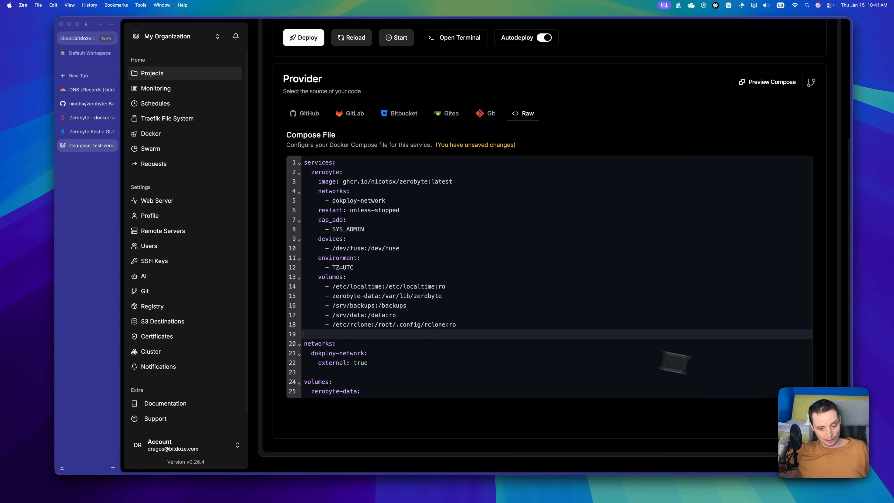
left_click(799, 417)
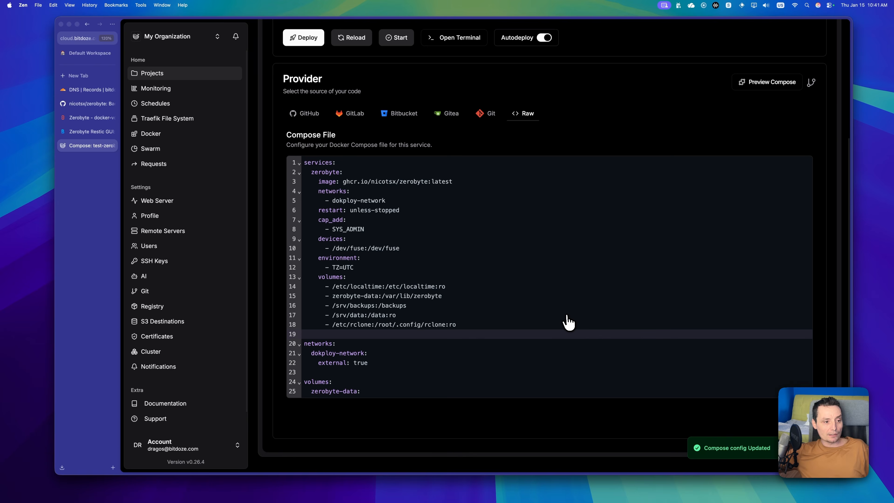
scroll(567, 316, "up", 1)
scroll(566, 323, "up", 5)
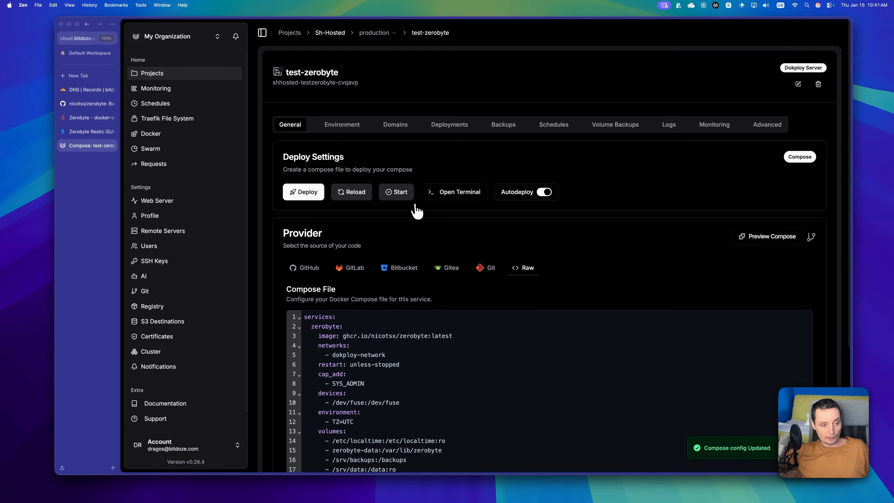
Step: Start a new domain, fetch the compose services, and select the zerobyte service
left_click(398, 135)
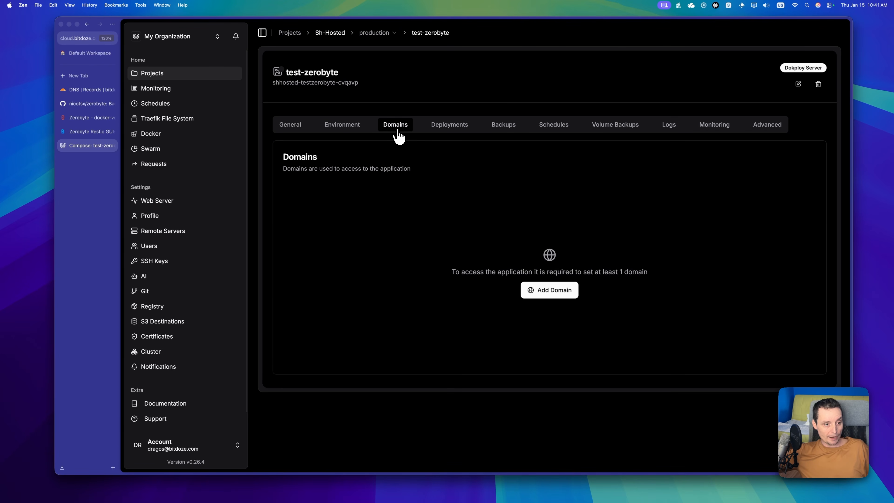
left_click(544, 292)
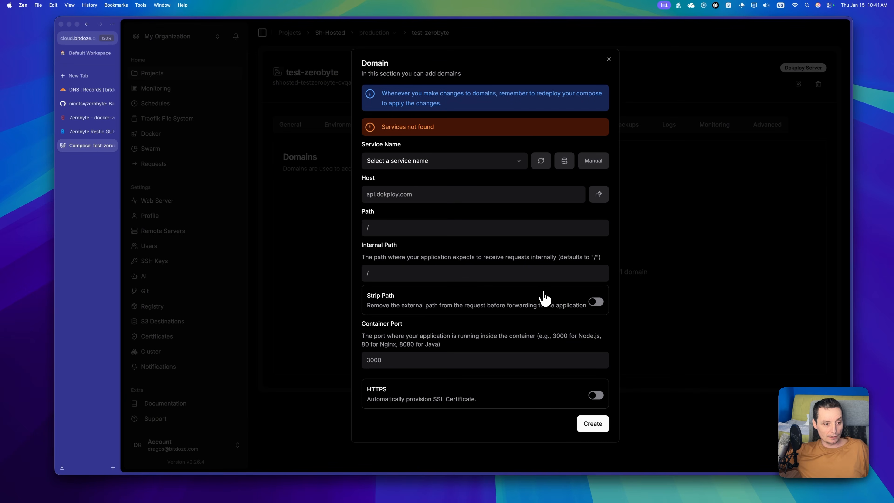
left_click(518, 165)
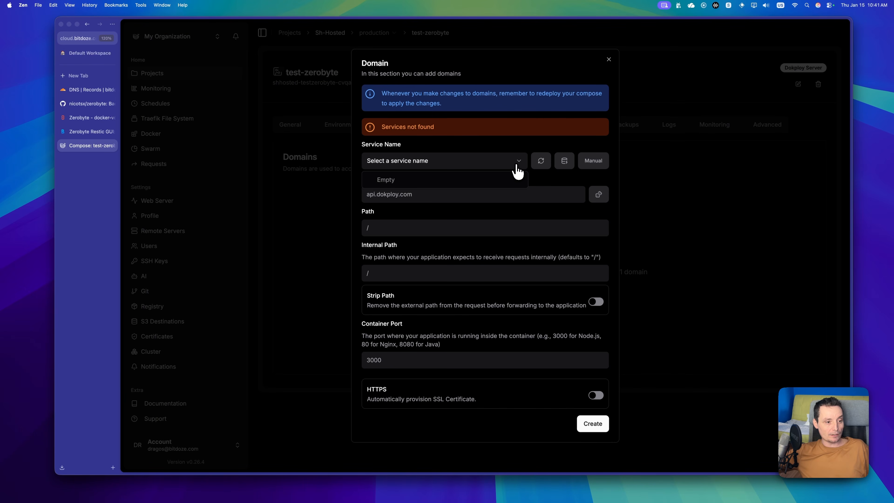
left_click(516, 165)
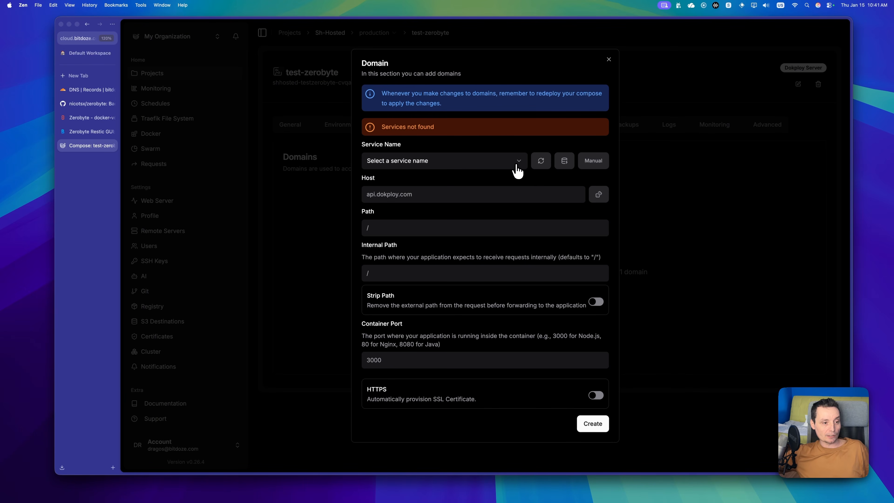
left_click(537, 164)
left_click(462, 152)
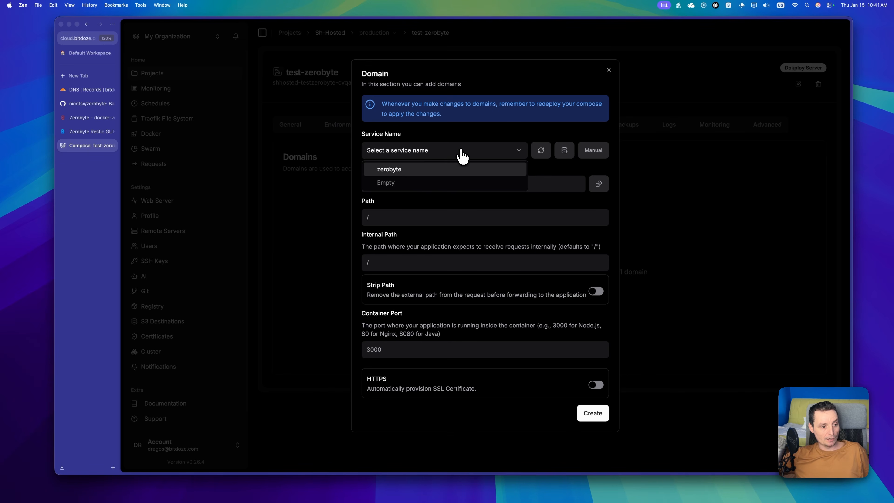
left_click(417, 168)
Step: Set host backup.app.bitdoze.com, port 4096, HTTPS with Let's Encrypt, and create the domain
left_click(403, 189)
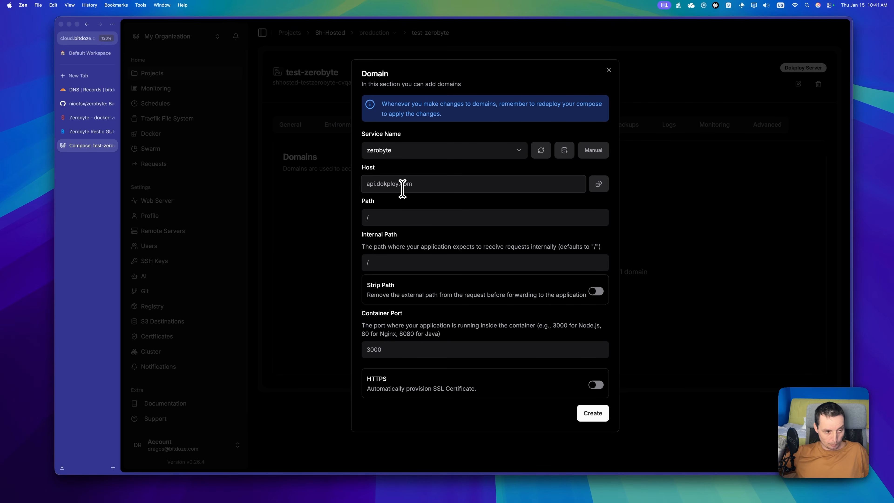
type("backup.app.bitdoze.com")
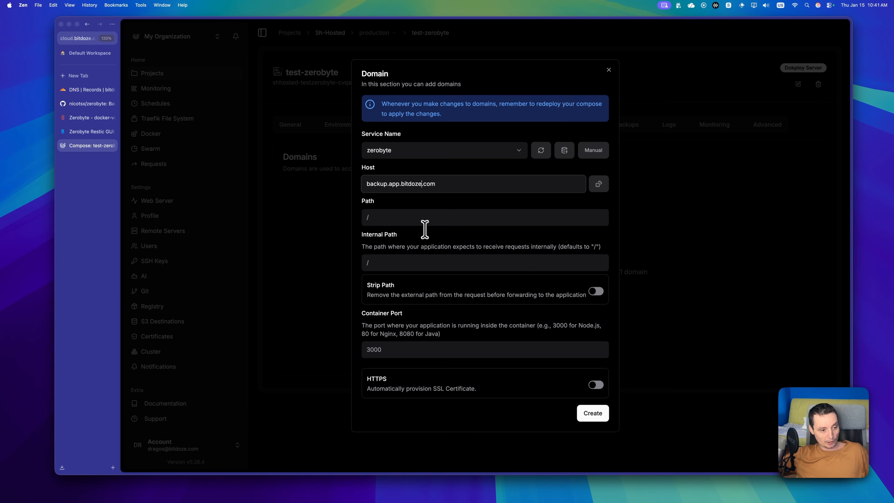
left_click(453, 348)
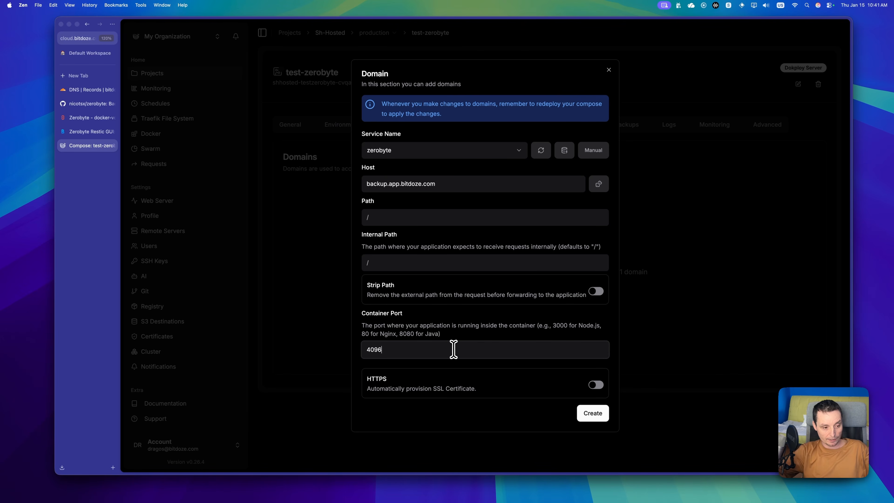
left_click(597, 386)
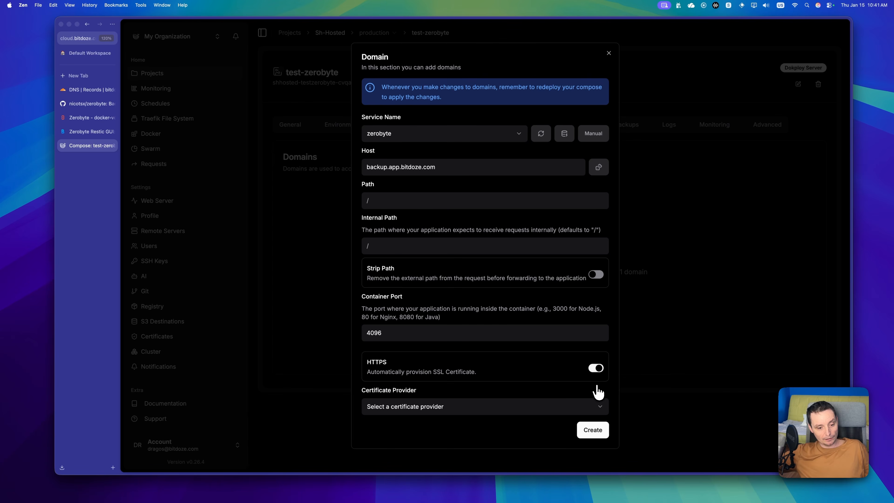
left_click(509, 412)
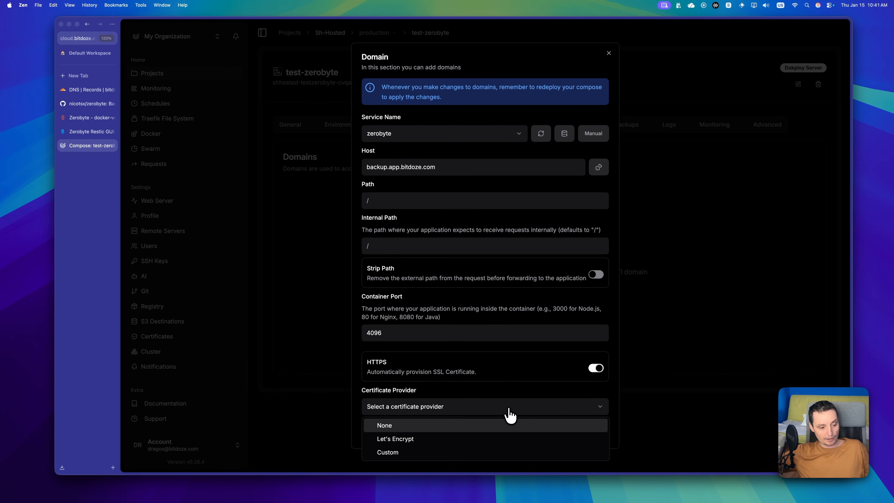
left_click(478, 436)
left_click(593, 430)
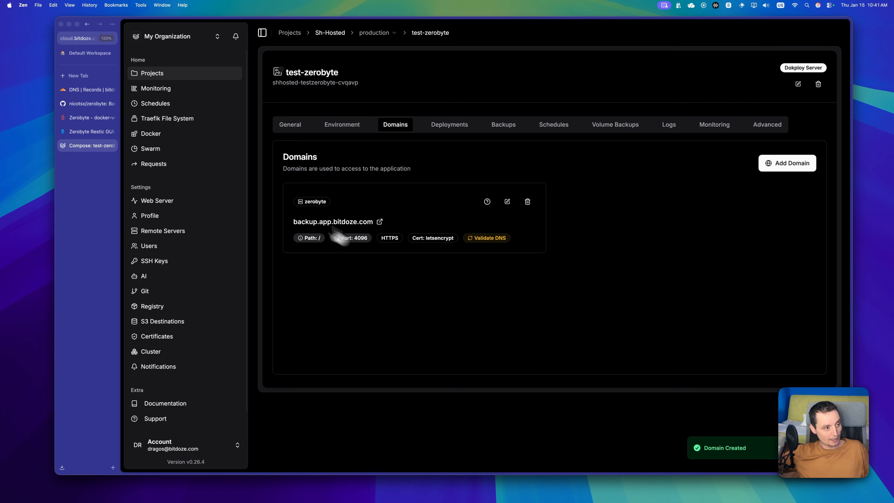
left_click(89, 90)
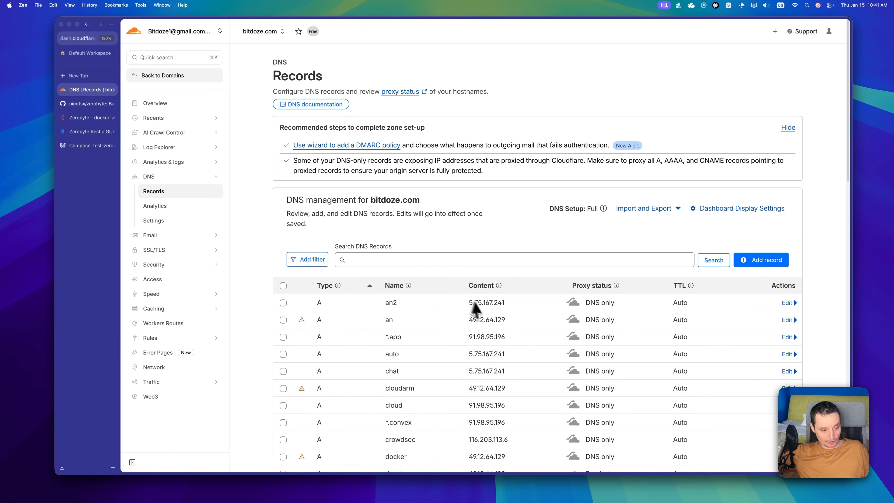
scroll(487, 313, "down", 2)
scroll(488, 313, "down", 1)
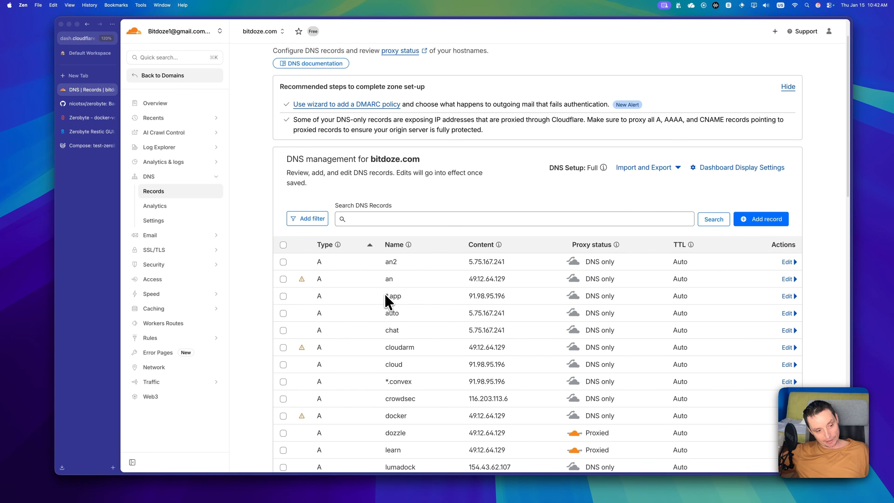
left_click_drag(386, 296, 394, 296)
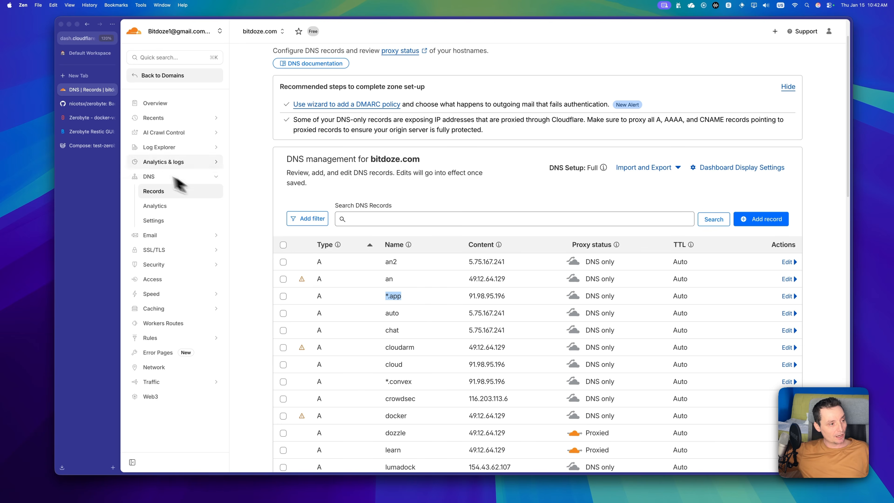
left_click(88, 145)
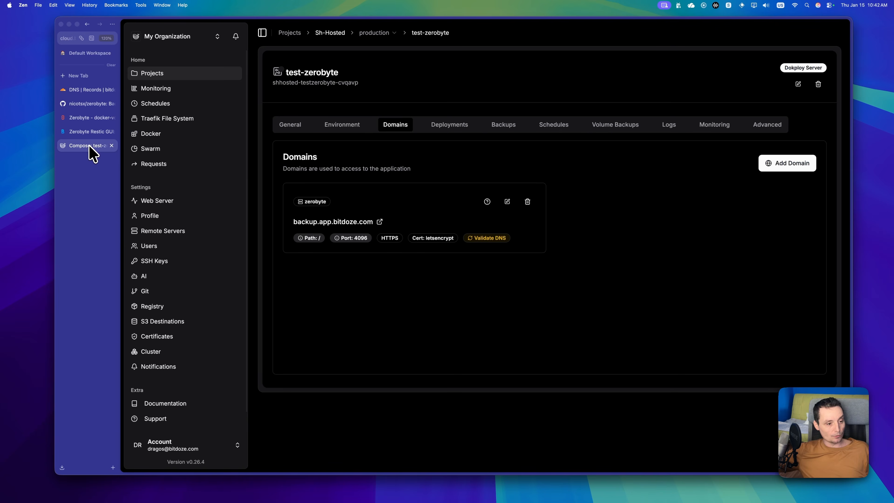
Step: Deploy the test-zerobyte compose from its General tab and confirm
left_click(286, 126)
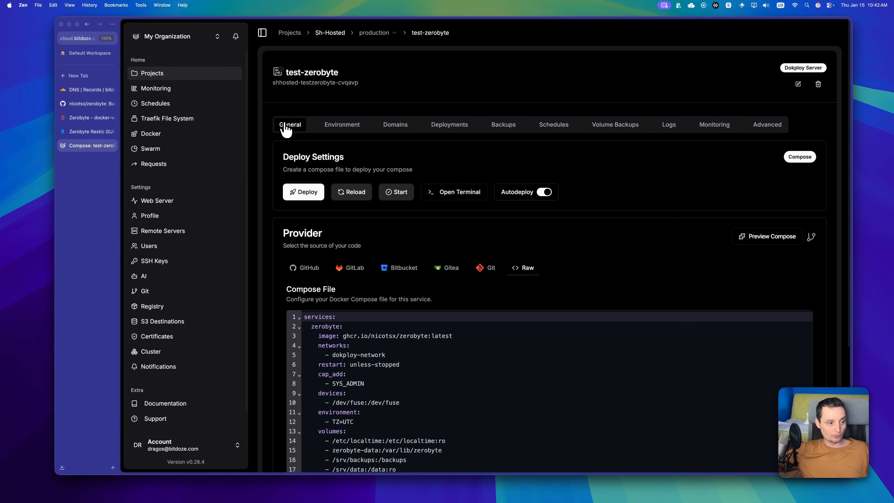
left_click(305, 194)
left_click(564, 261)
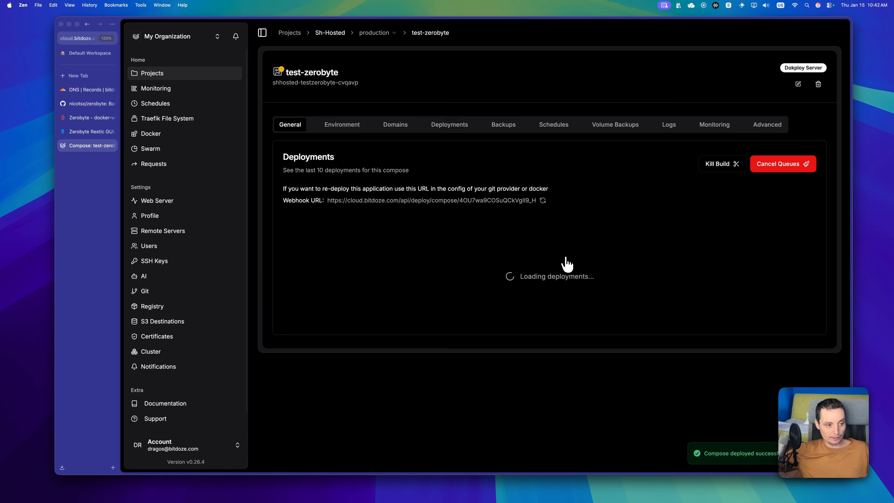
Step: Check the new deployment's log, then open the app at backup.app.bitdoze.com
left_click(796, 243)
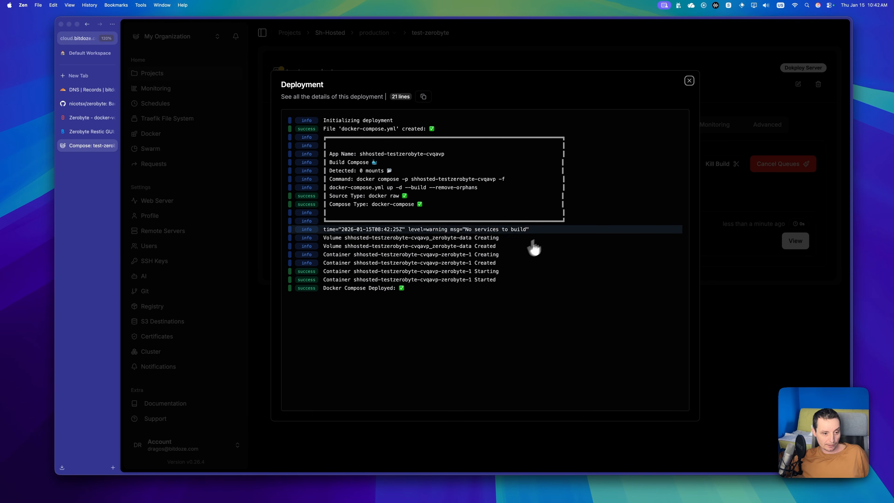
left_click(689, 81)
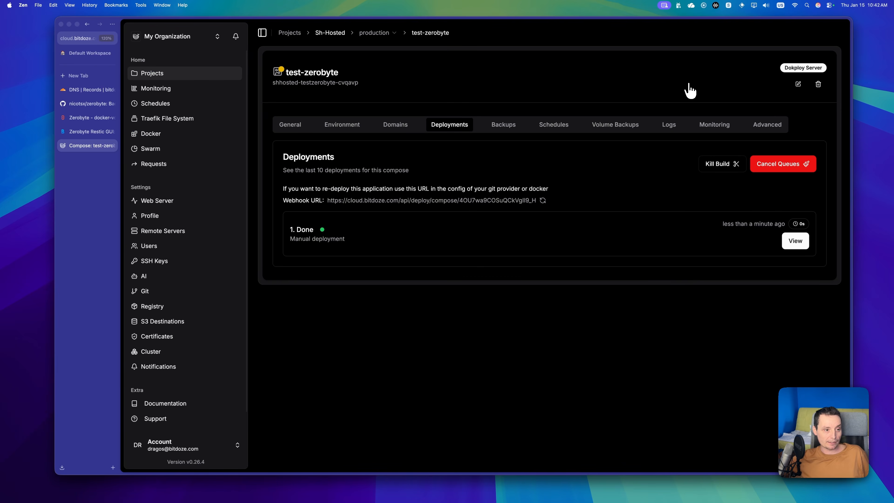
left_click(396, 128)
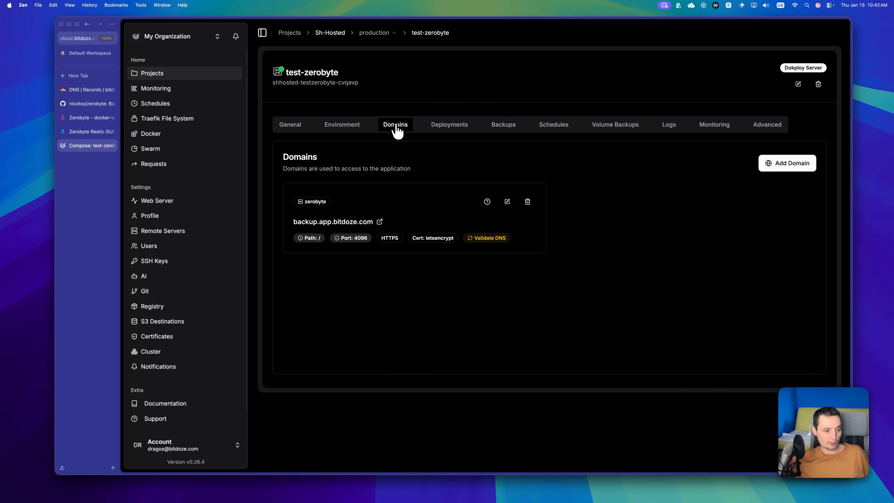
left_click(379, 222)
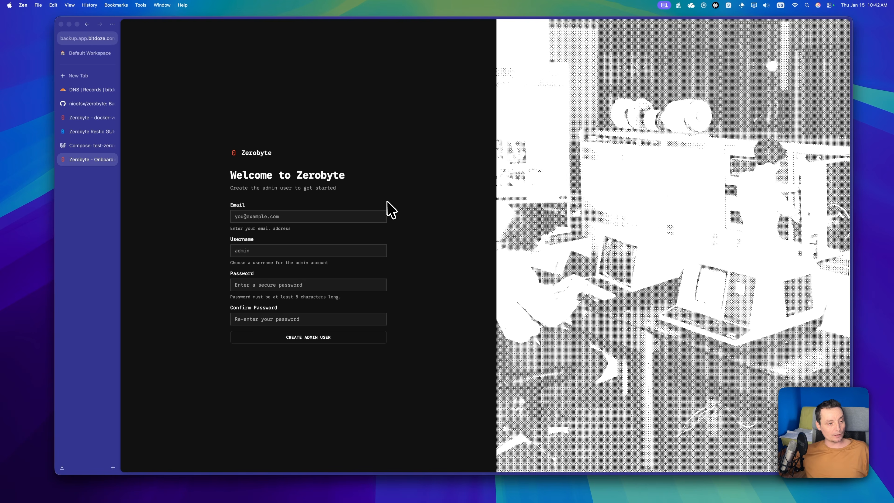
Step: Fill in the admin's email, username, password and password confirmation, then create the admin user
left_click(285, 219)
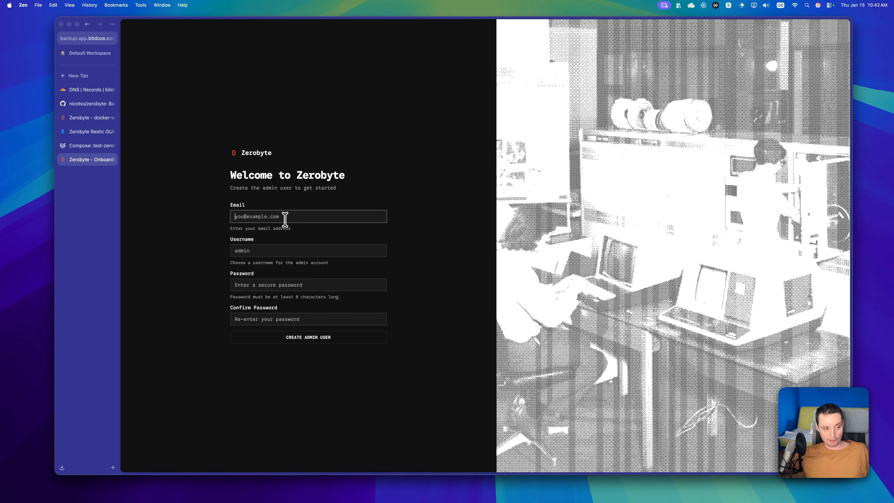
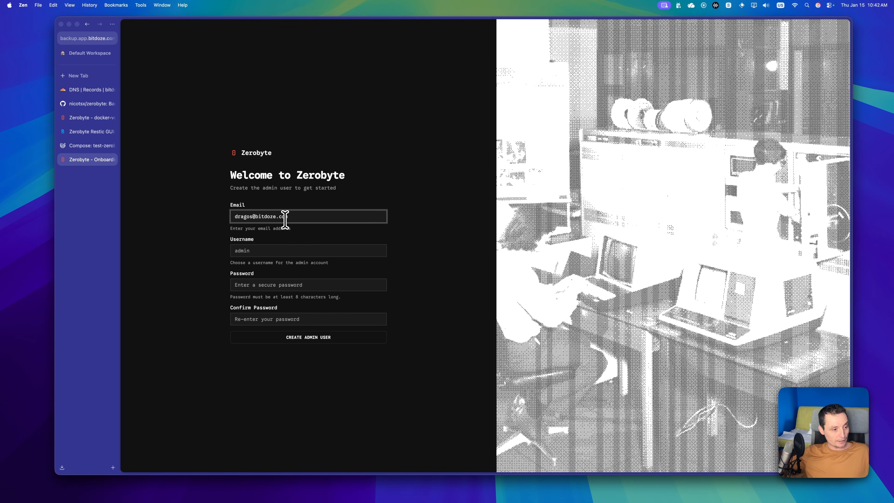
left_click(273, 248)
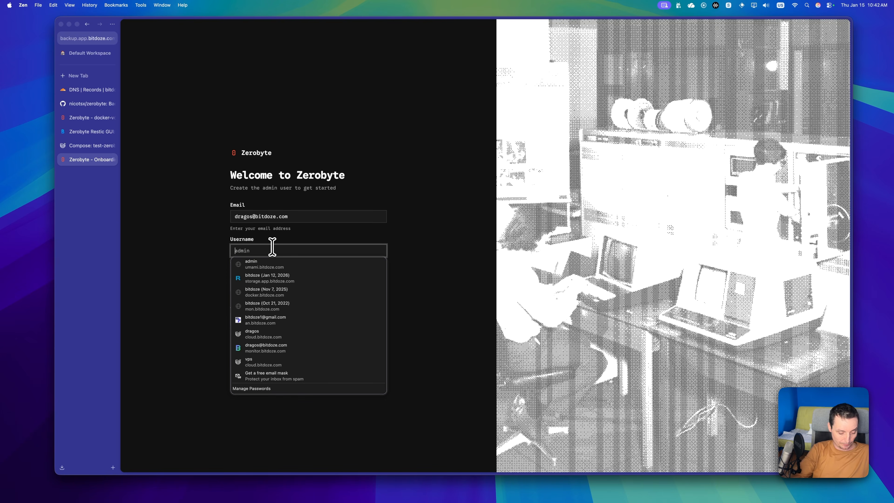
type("dragos")
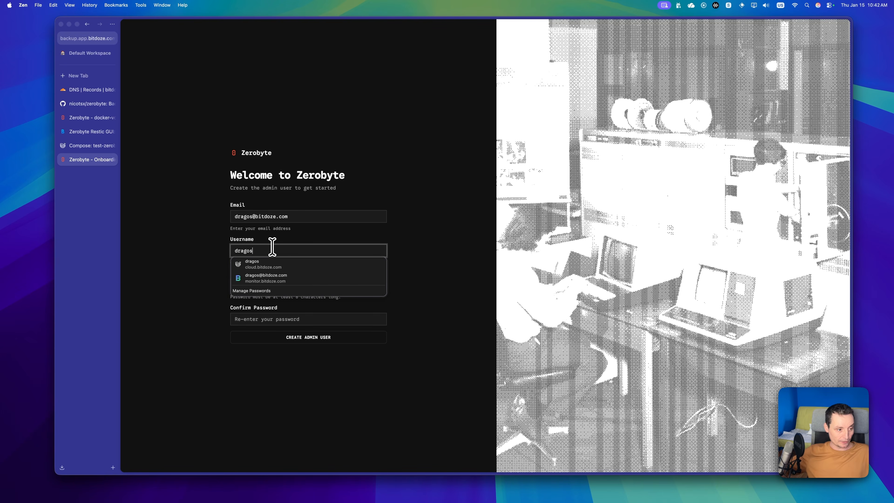
left_click(427, 266)
left_click(337, 285)
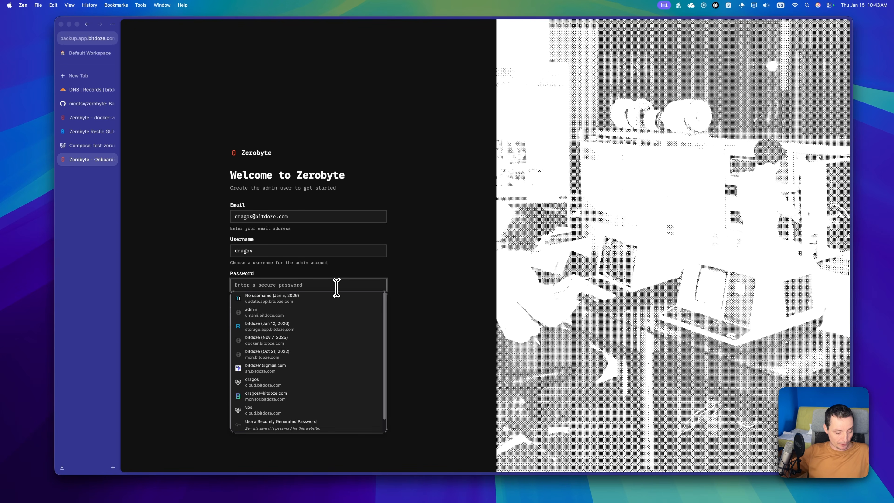
type("•")
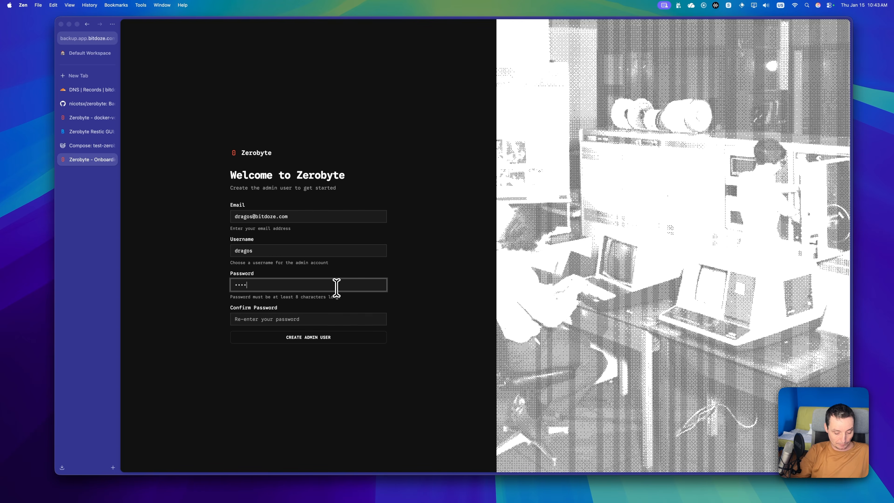
type("••••••••")
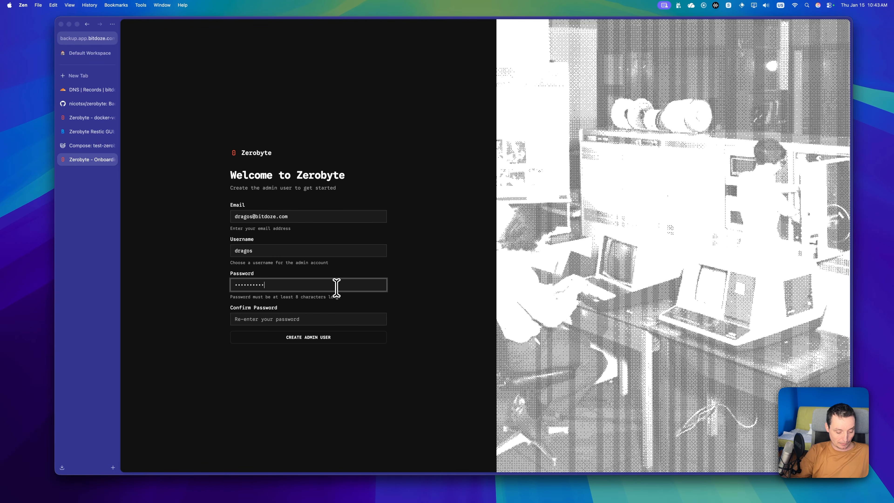
type("•")
left_click(321, 318)
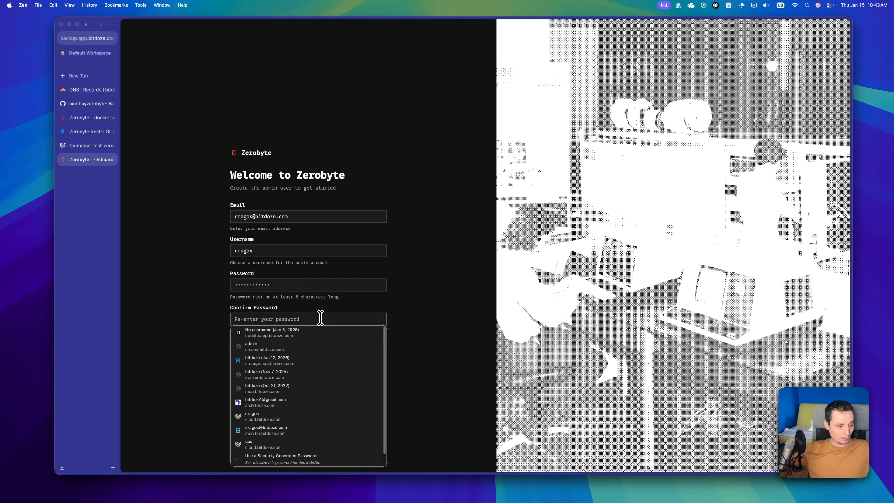
type("•")
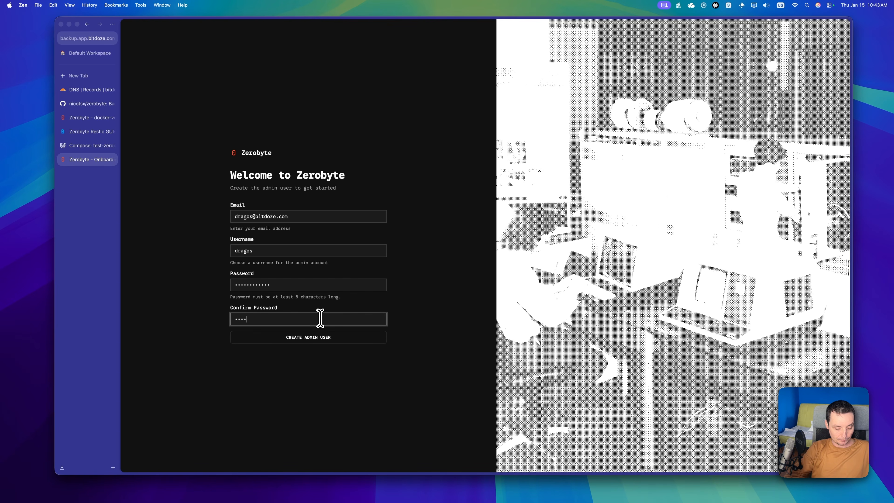
type("••••••••")
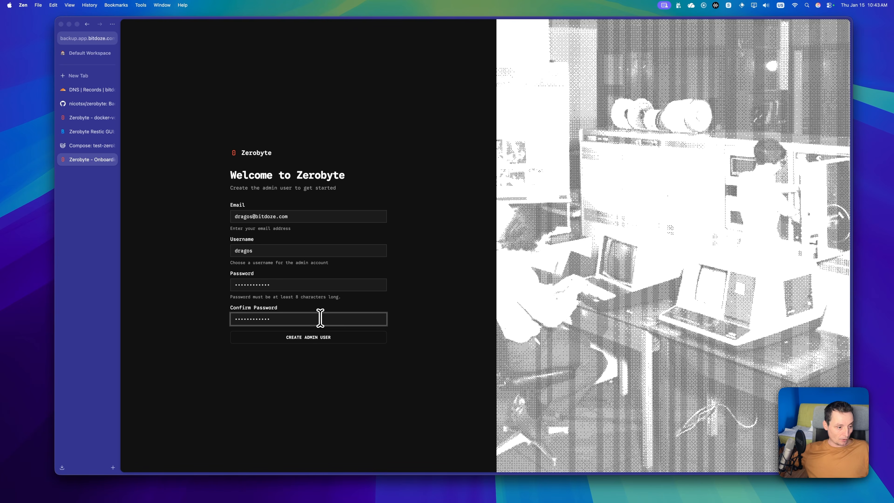
left_click(330, 338)
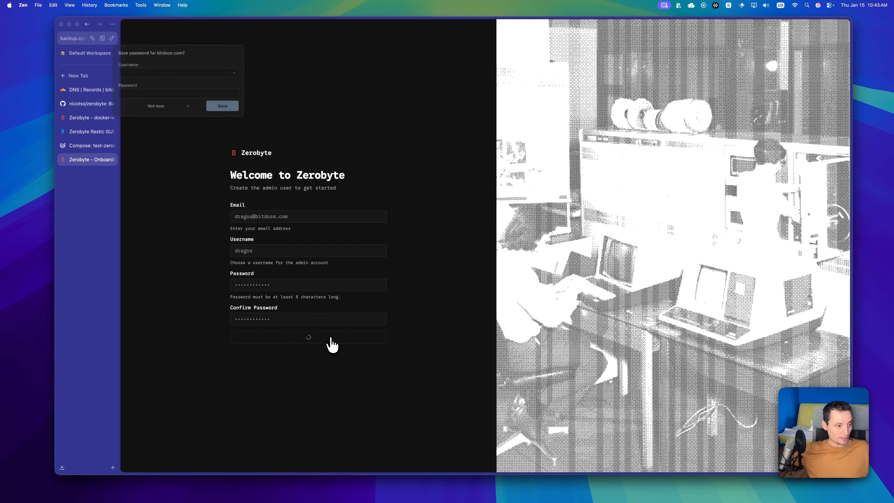
Step: Save the login in the browser, re-enter the account password, and download the recovery key
left_click(225, 109)
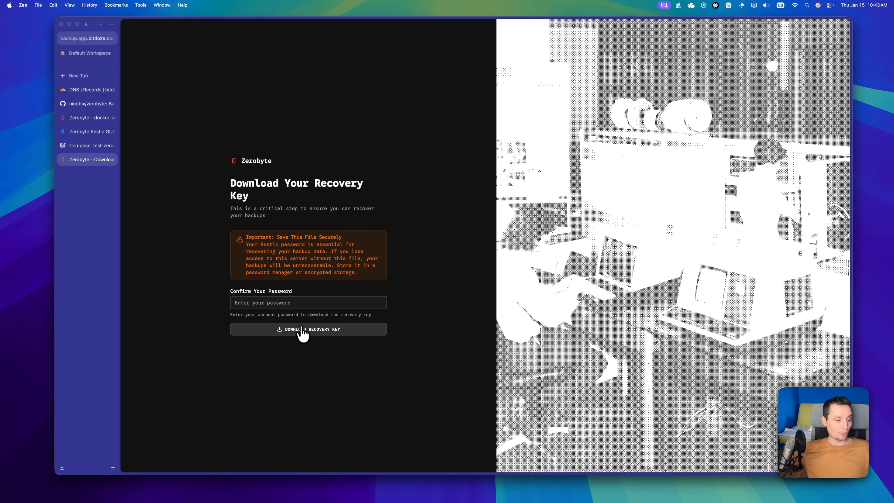
left_click(306, 339)
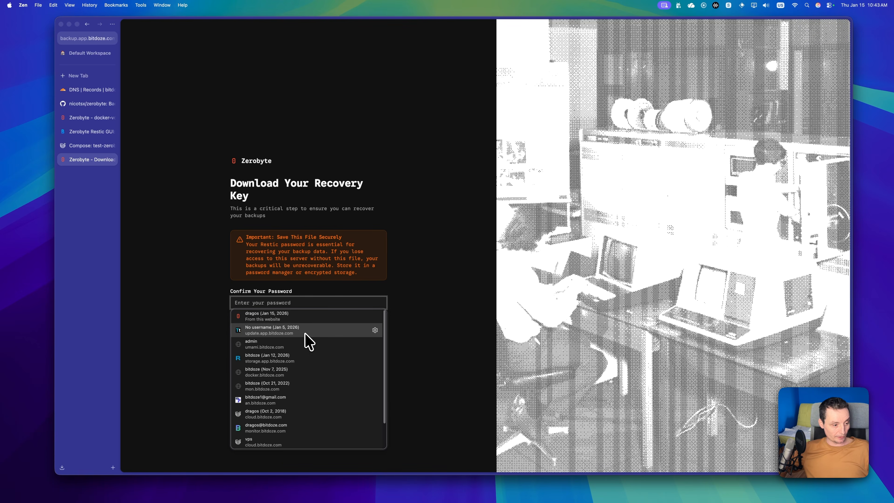
left_click(396, 306)
left_click(317, 303)
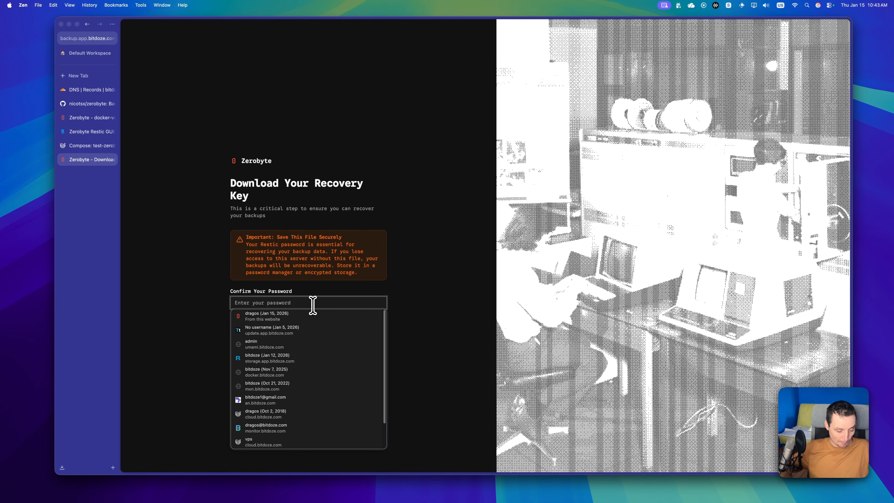
type("d•••••")
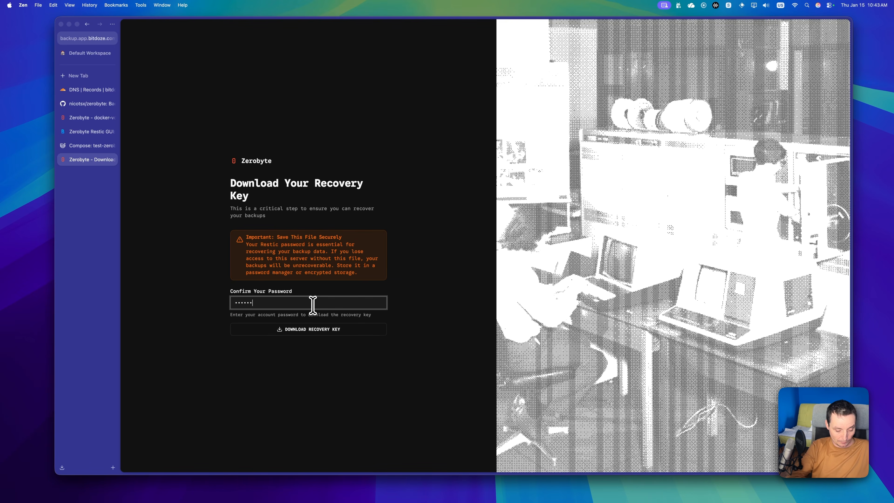
type("••••••")
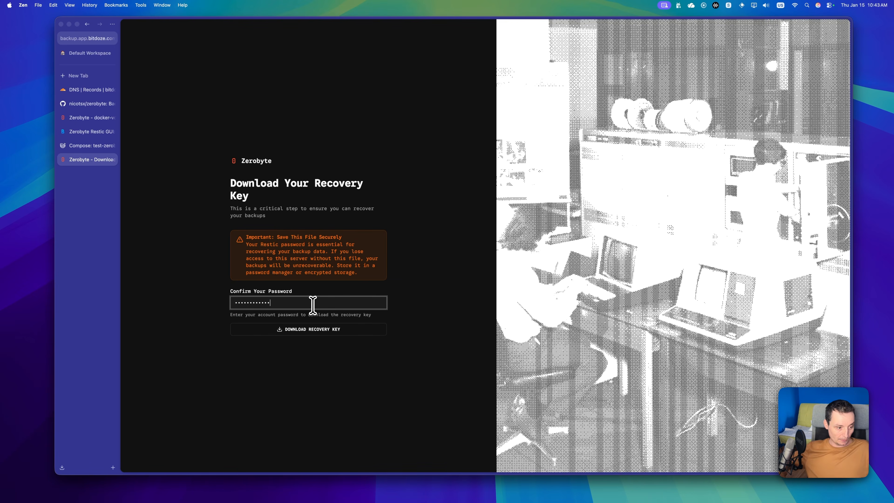
left_click(325, 333)
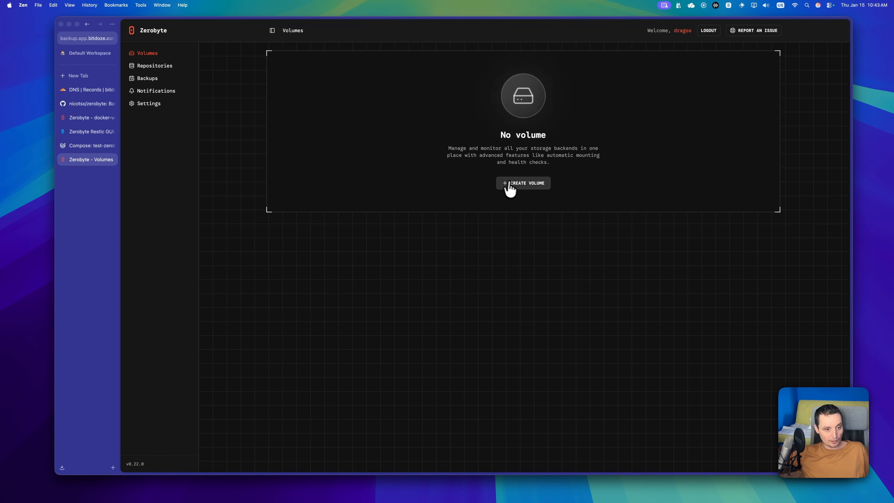
Step: Create a Directory-backend volume named 'test' tracking /data, then go to Repositories
left_click(514, 189)
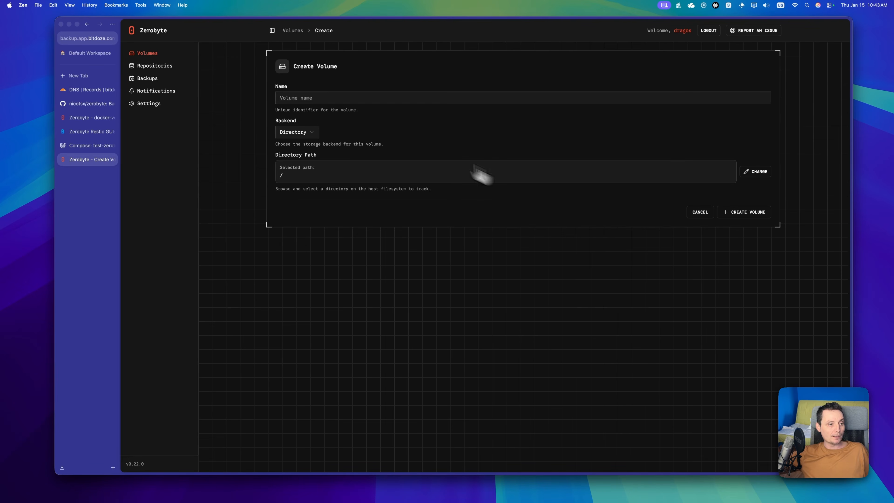
left_click(337, 99)
type("test")
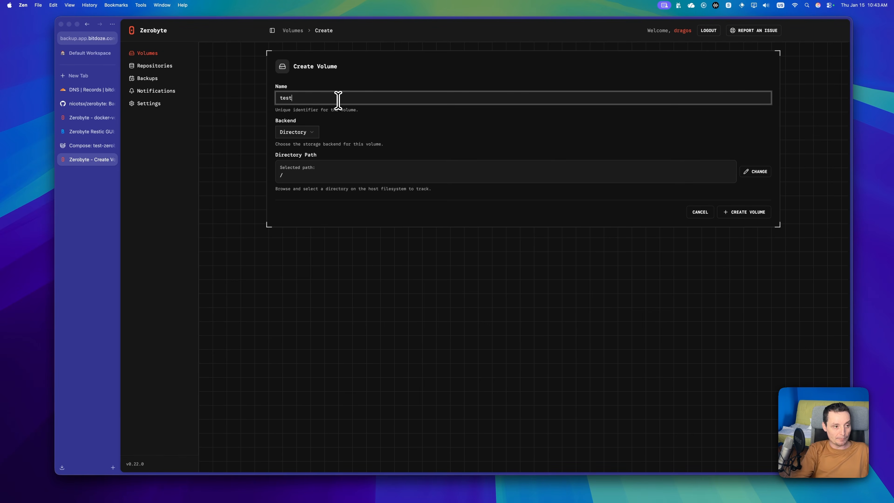
left_click(318, 134)
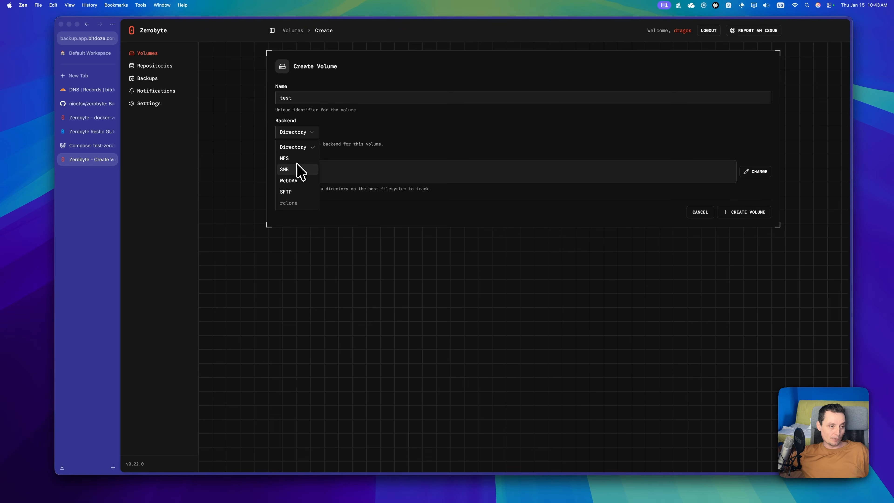
left_click(302, 148)
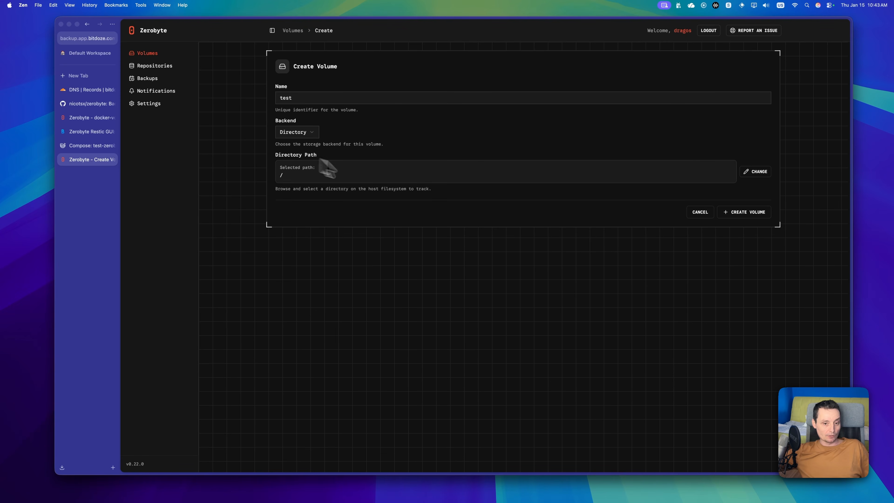
left_click(755, 172)
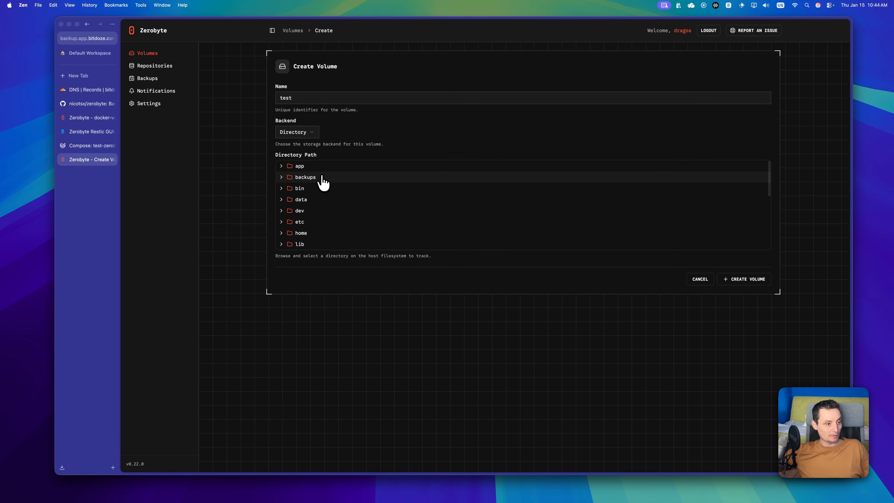
left_click(305, 201)
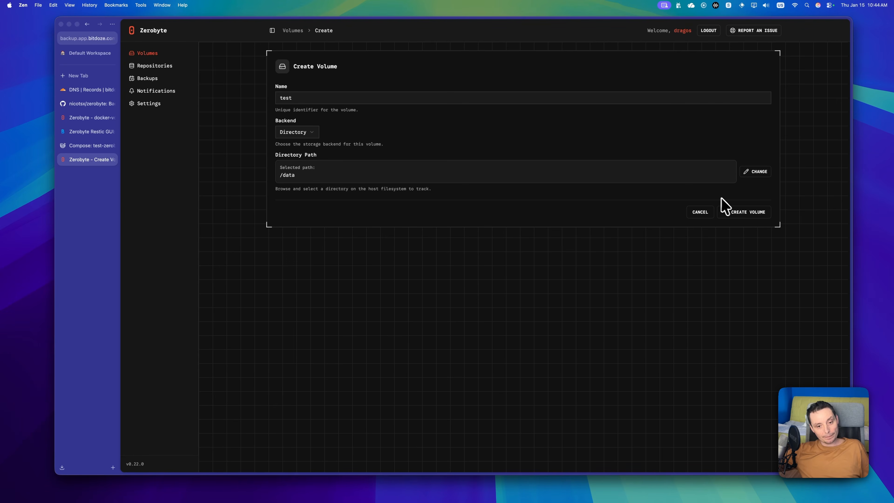
left_click(741, 213)
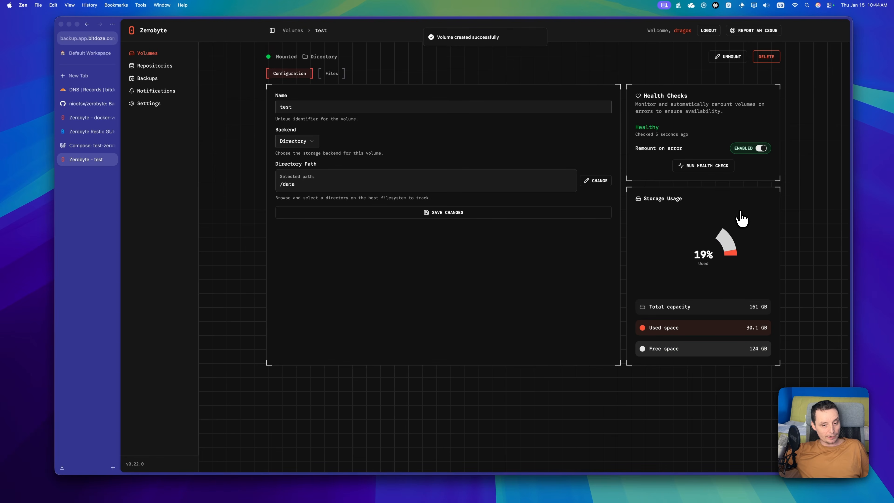
mouse_move(681, 271)
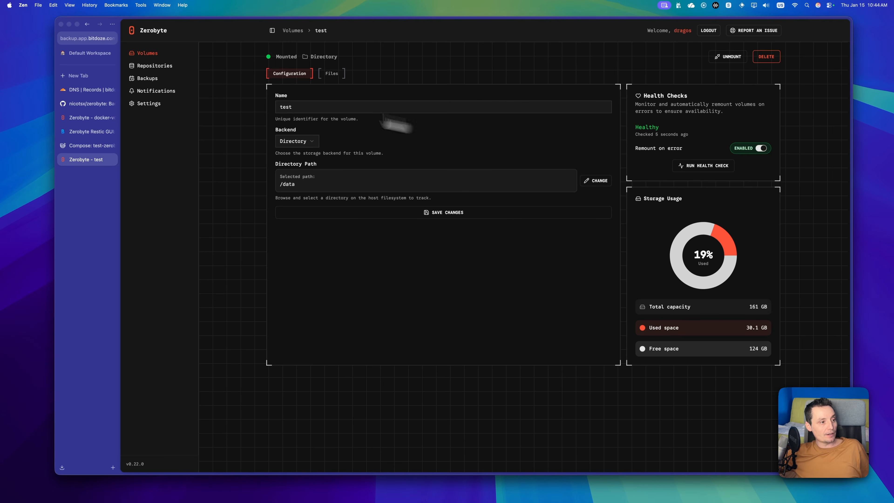
left_click(154, 68)
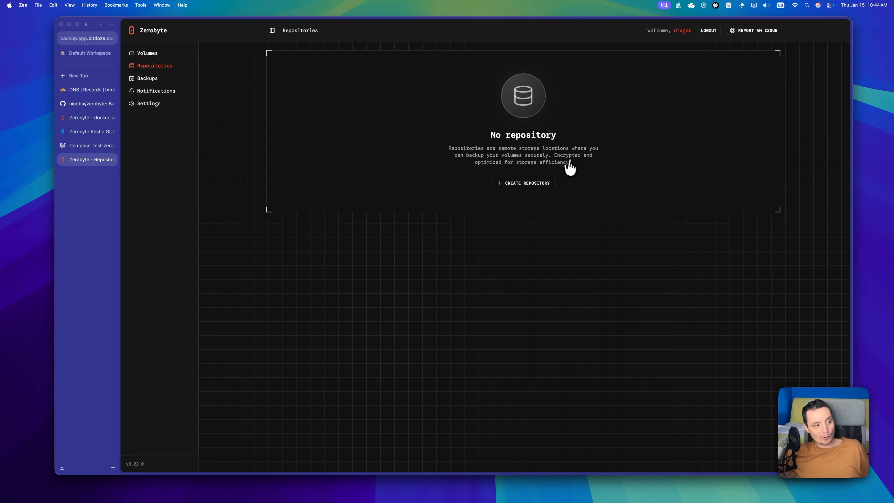
Step: Open Create Repository, name it 'test', pick the Local backend, and keep Auto (fast) compression
left_click(530, 186)
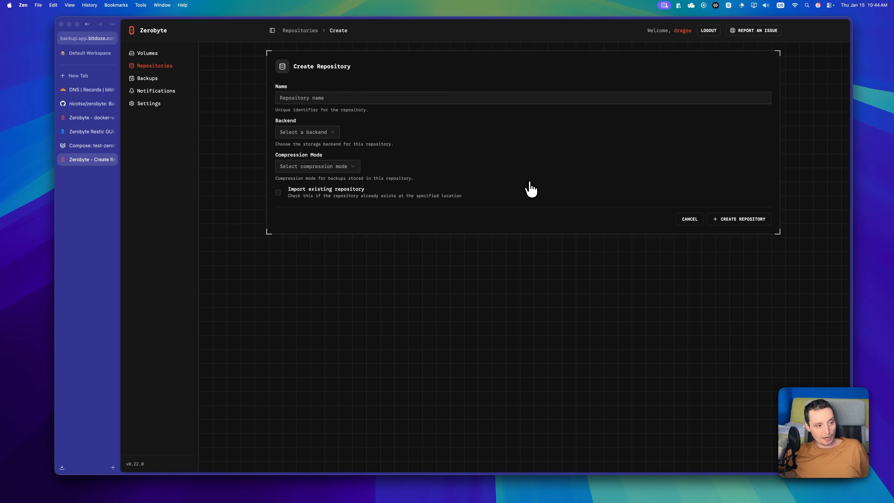
left_click(305, 99)
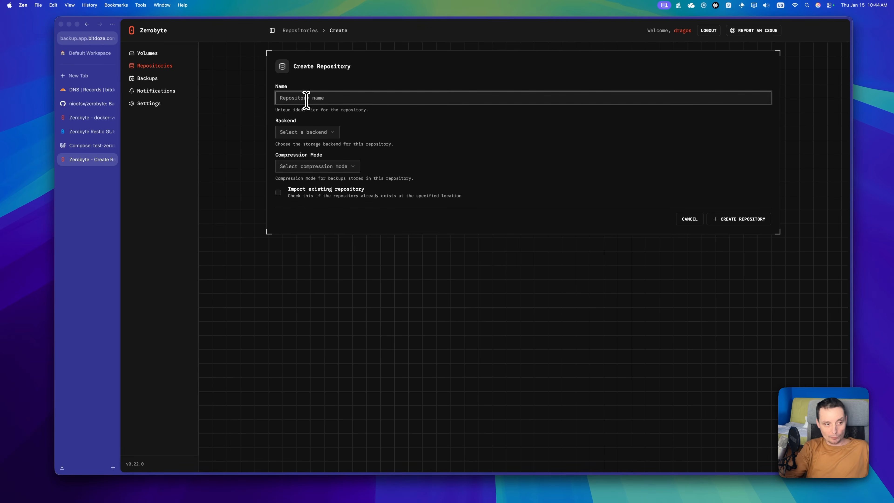
type("test")
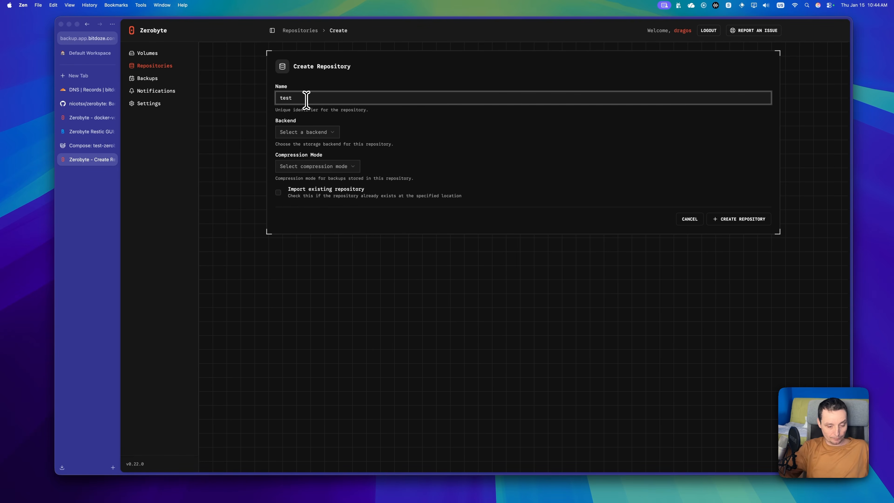
left_click(316, 130)
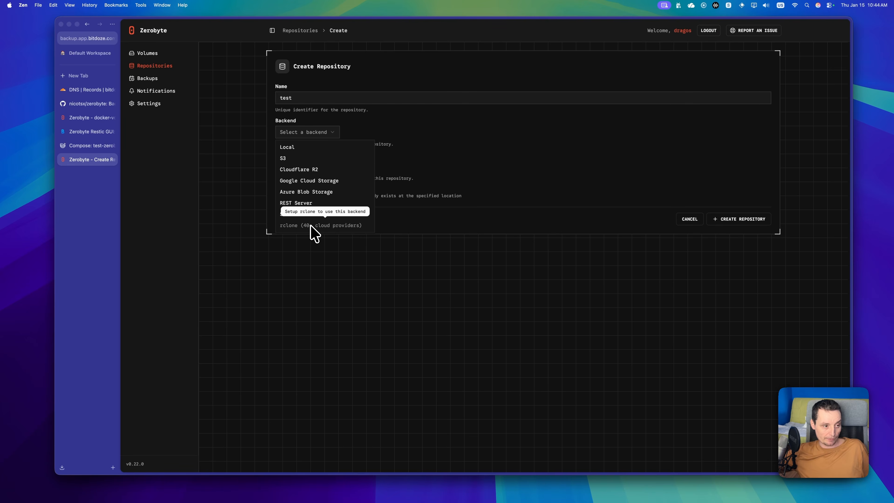
left_click(304, 148)
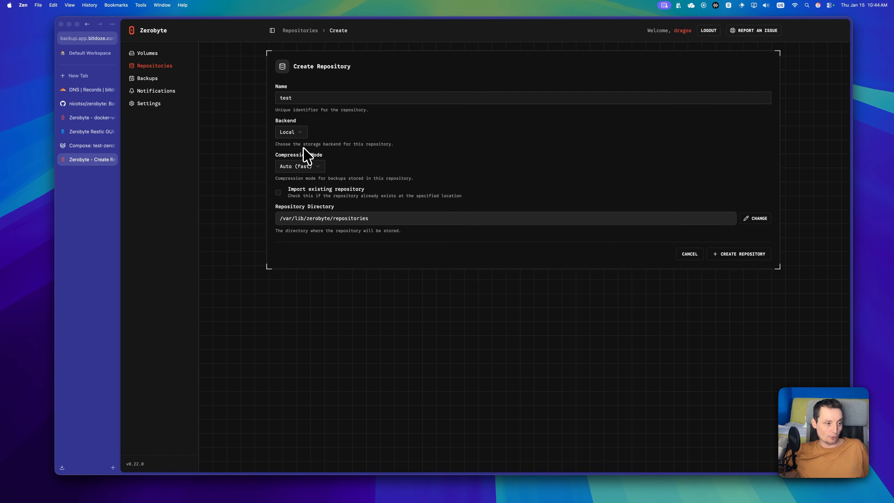
left_click(308, 166)
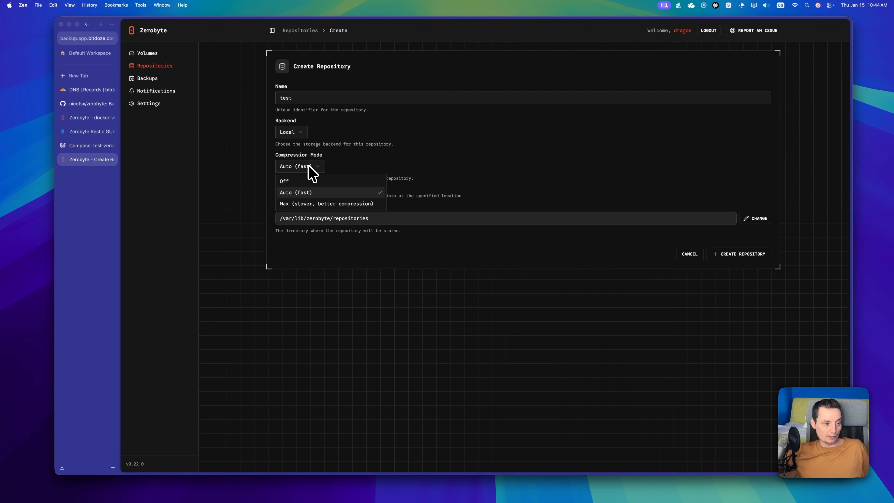
left_click(312, 165)
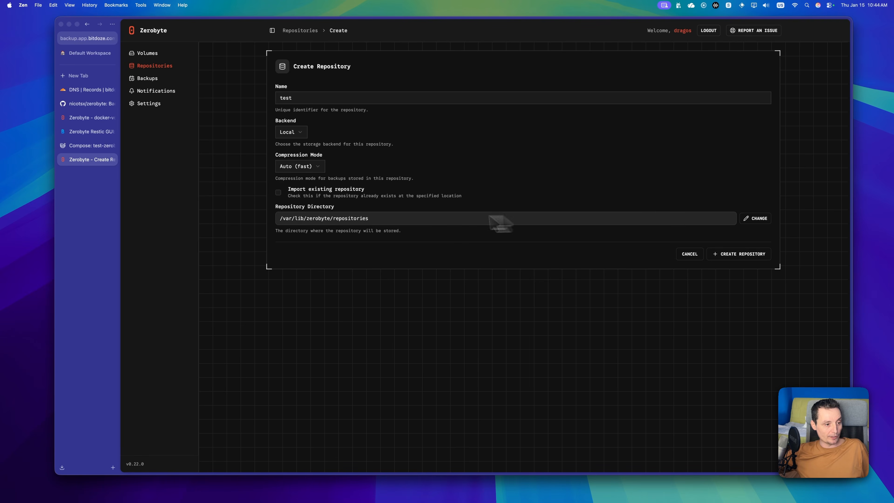
Step: Accept the host mount warning, set the repository directory to /backups, and create the repository
left_click(757, 222)
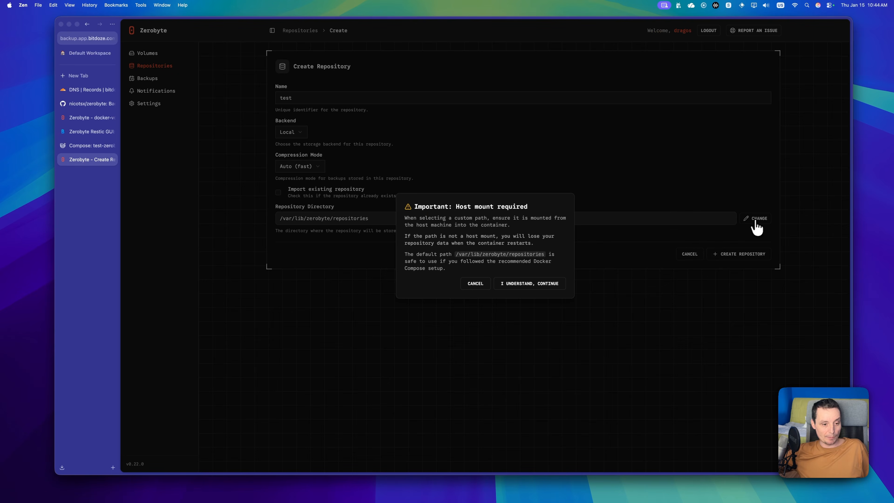
left_click(533, 284)
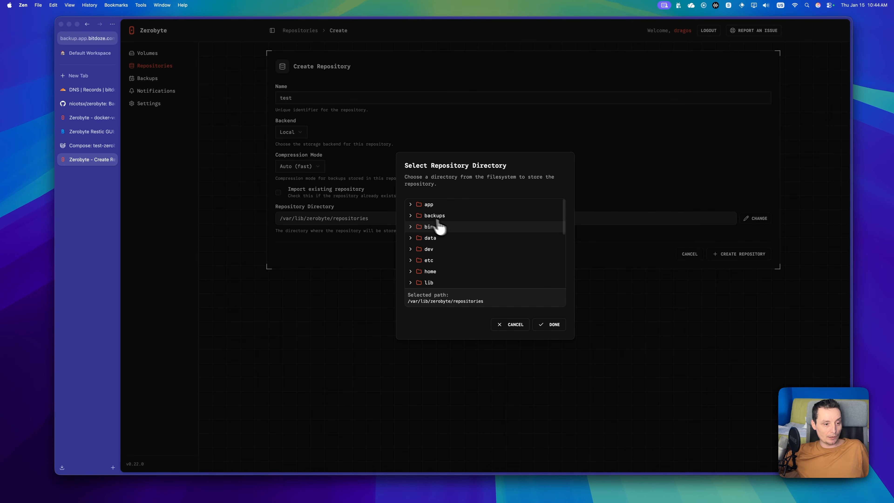
left_click(431, 216)
left_click(410, 216)
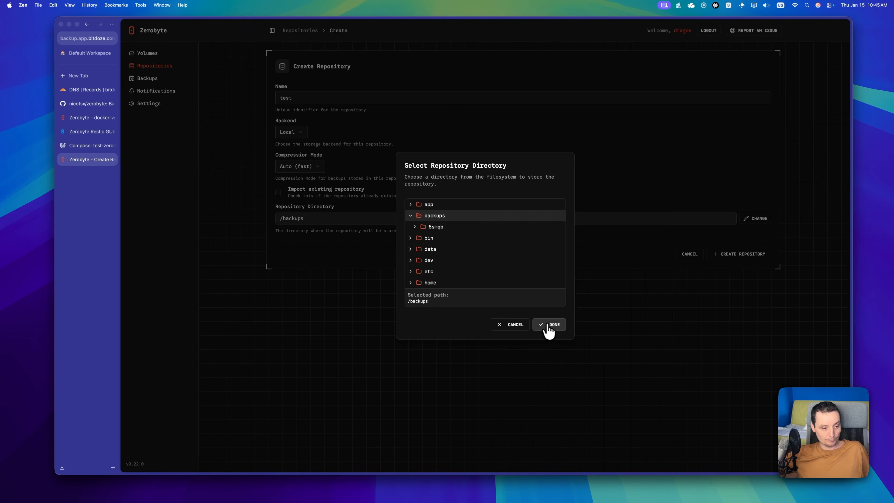
left_click(555, 325)
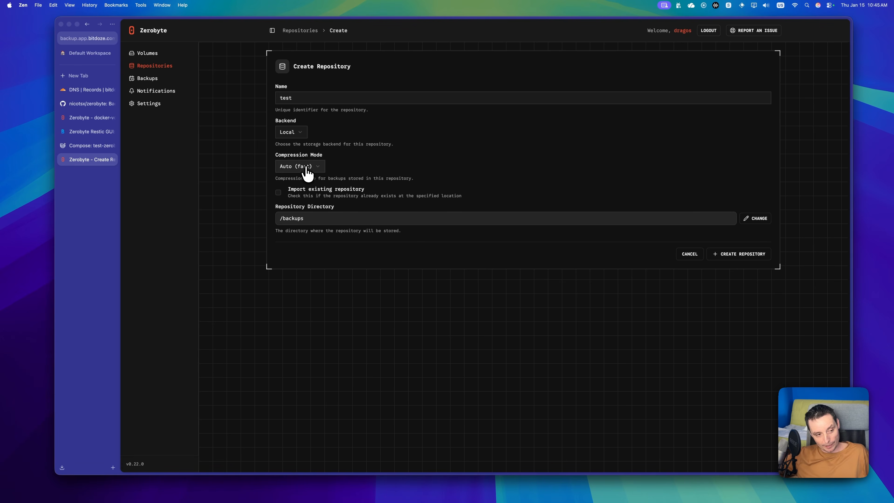
left_click(743, 256)
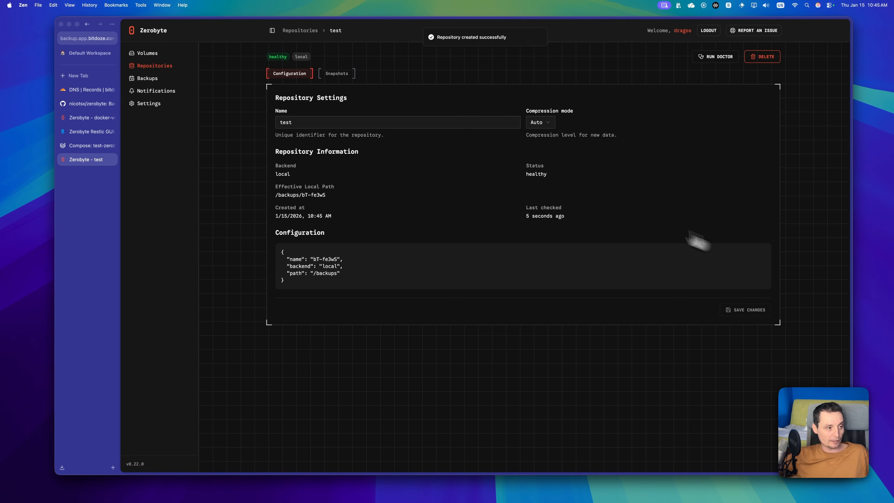
Step: Start a backup job named localb that backs up volume test into repository test
left_click(152, 82)
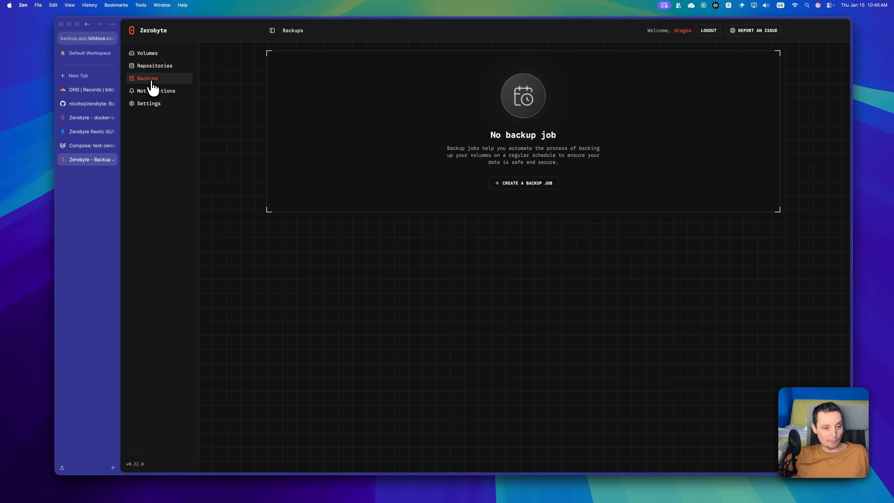
left_click(534, 184)
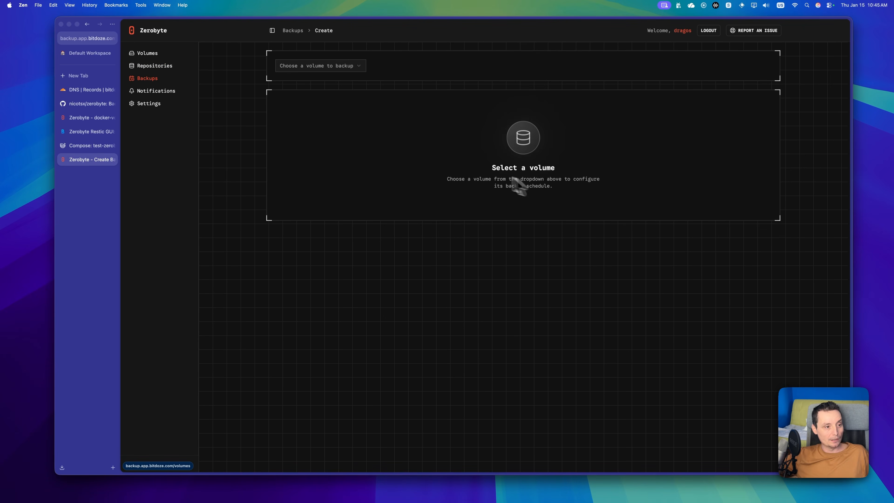
left_click(327, 67)
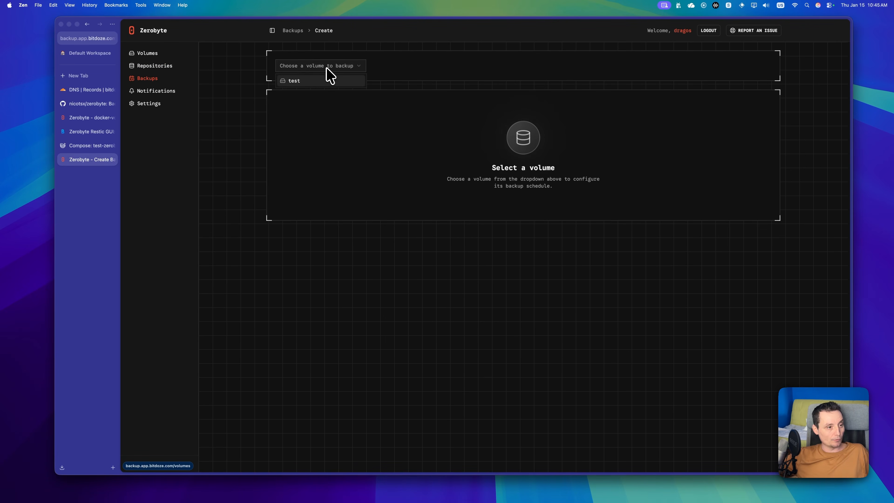
left_click(317, 80)
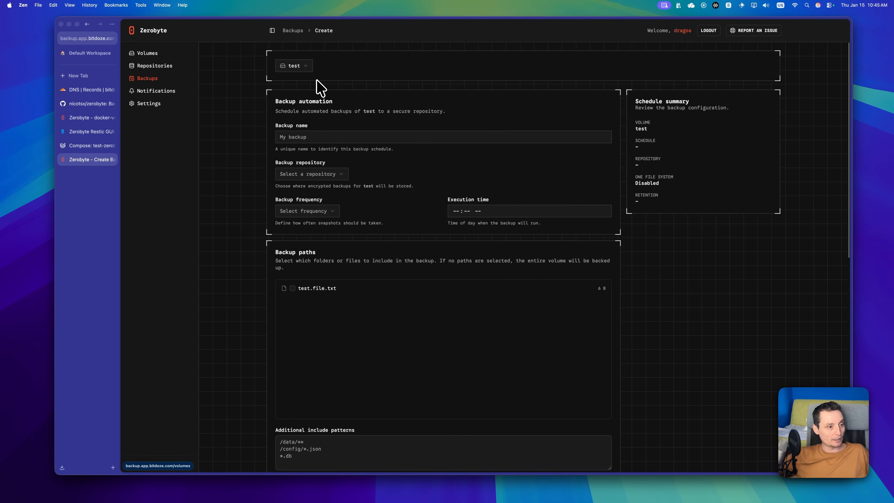
left_click(310, 136)
type("loca")
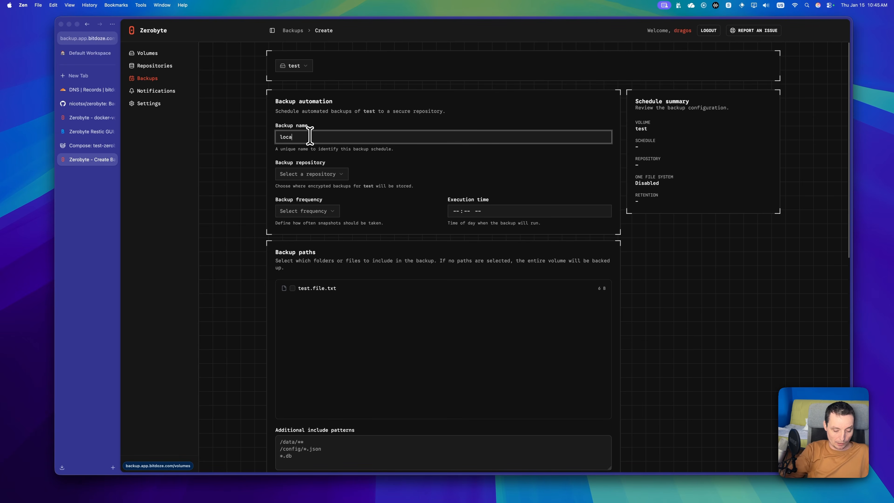
type("lb")
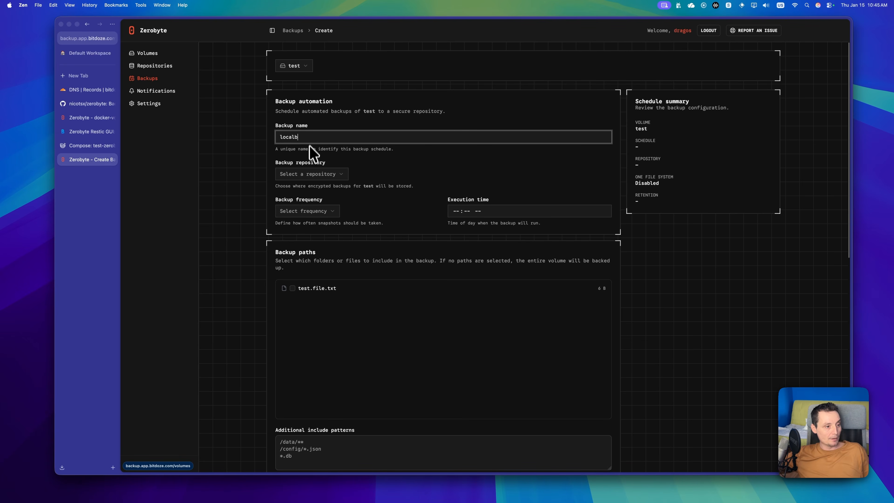
left_click(310, 174)
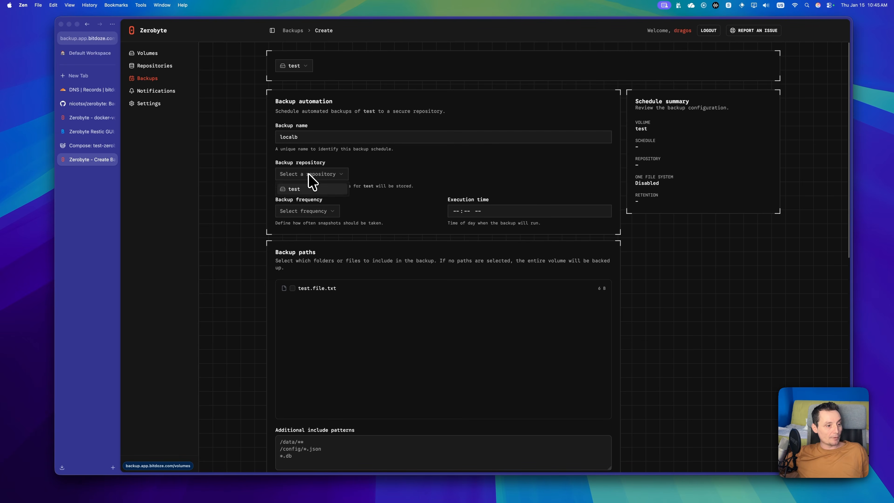
left_click(296, 189)
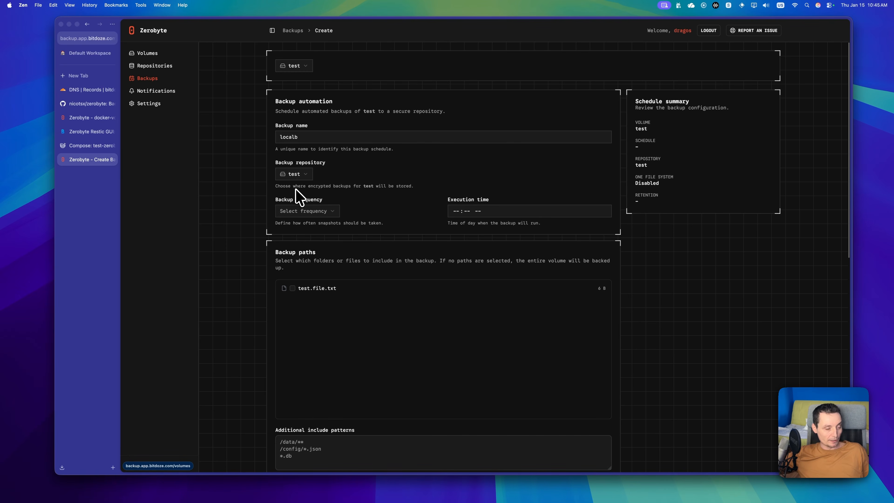
Step: Schedule the localb job to run daily at 10:00
left_click(306, 212)
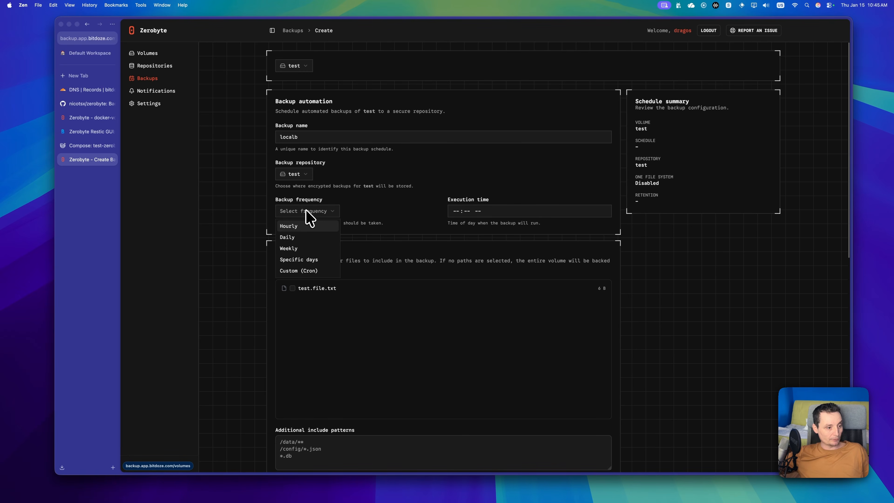
left_click(294, 237)
left_click(454, 211)
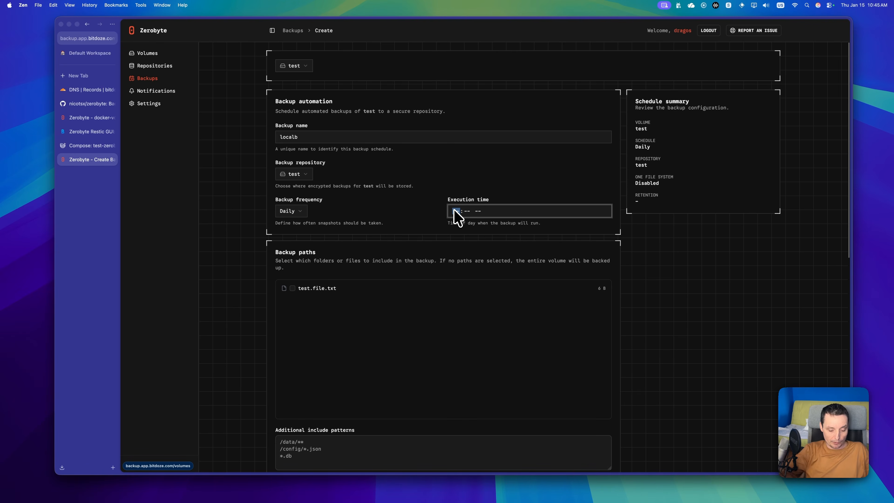
type("10:")
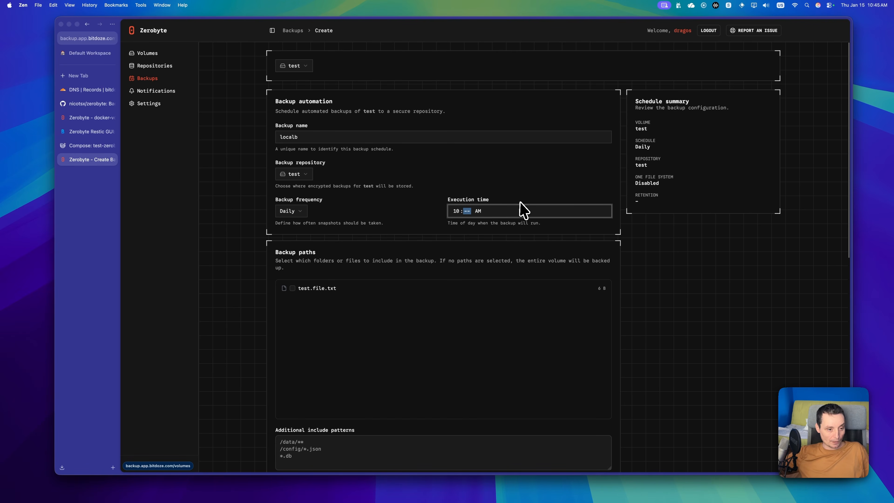
type("00")
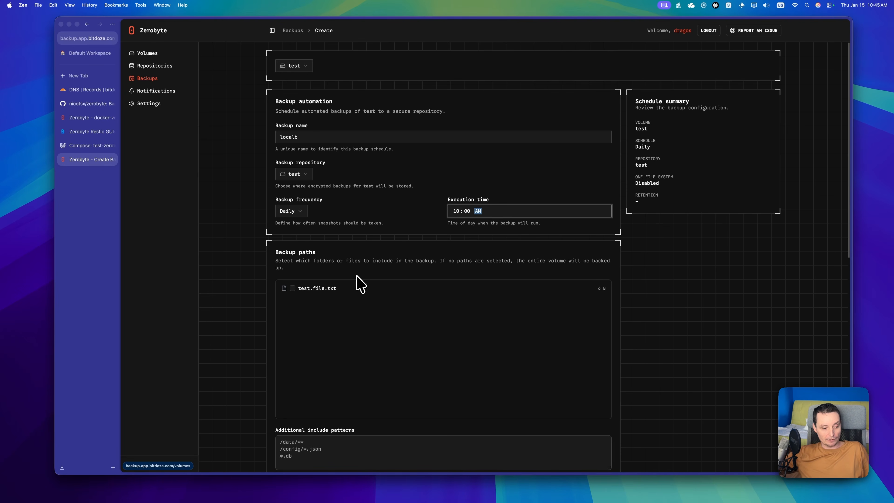
Step: Set retention to keep last 5, daily 7 and monthly 8 snapshots, then create the job
scroll(357, 282, "down", 2)
scroll(359, 276, "down", 10)
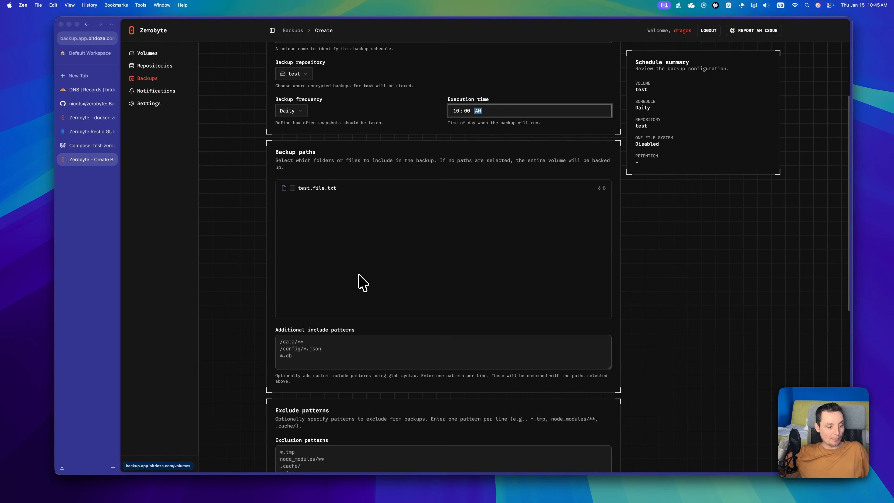
scroll(363, 281, "down", 3)
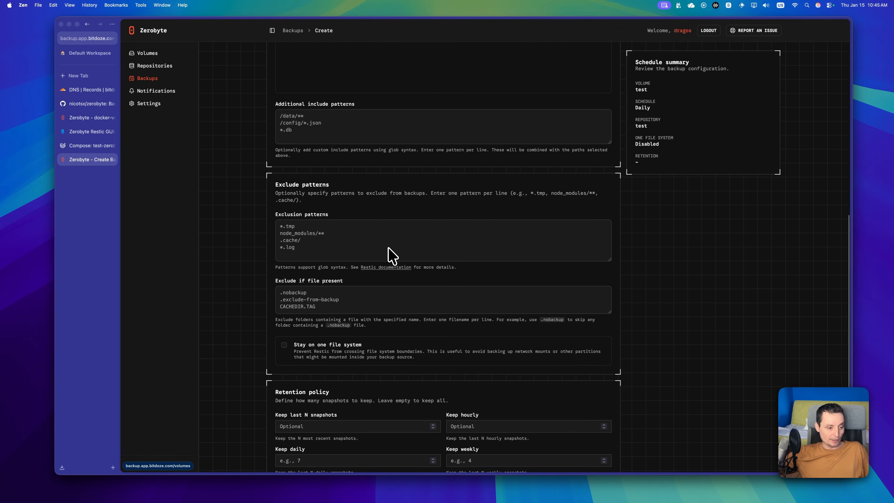
scroll(392, 255, "down", 2)
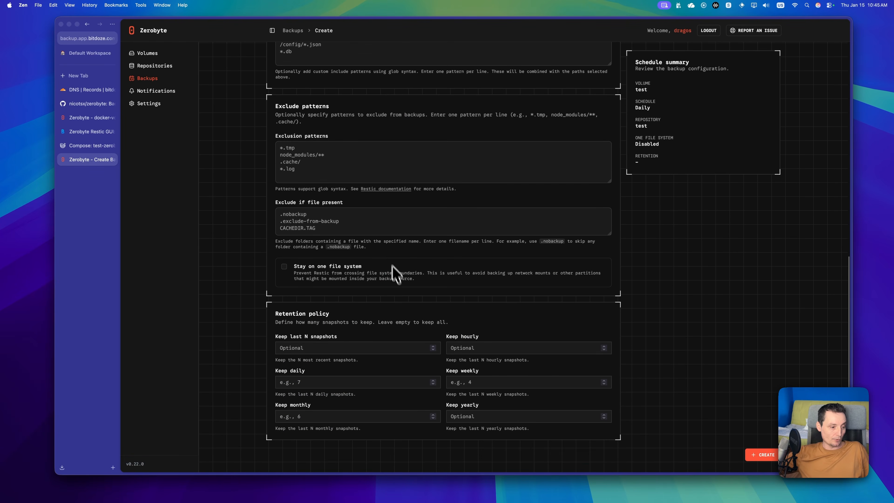
left_click(327, 348)
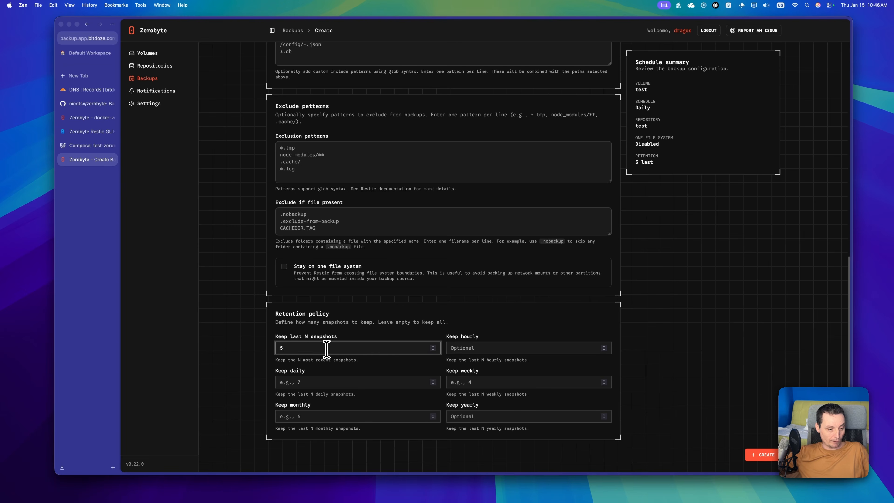
left_click(339, 382)
type("7")
left_click(310, 416)
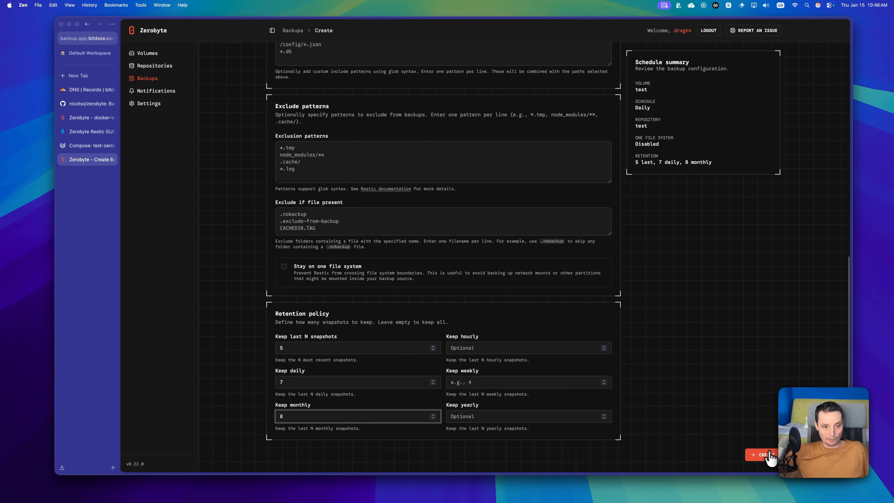
left_click(762, 455)
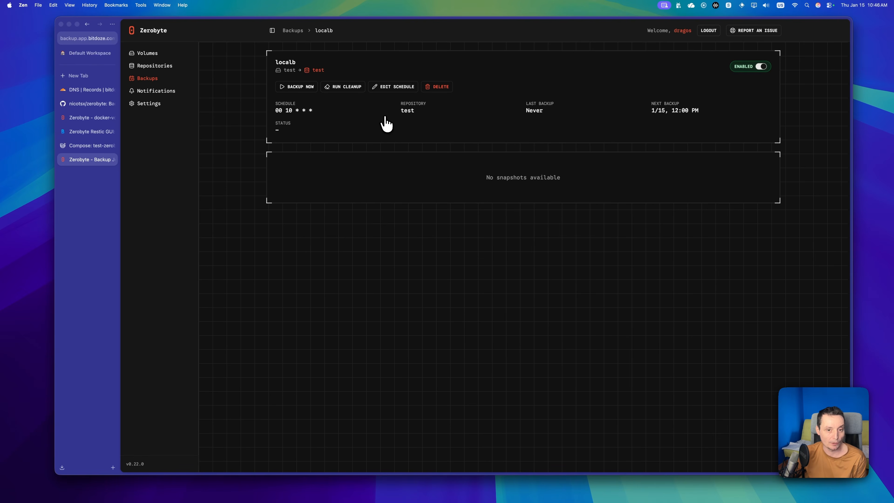
Step: Back up localb now, confirm data/test.file.txt appears in its snapshot, and return to Backups
left_click(300, 88)
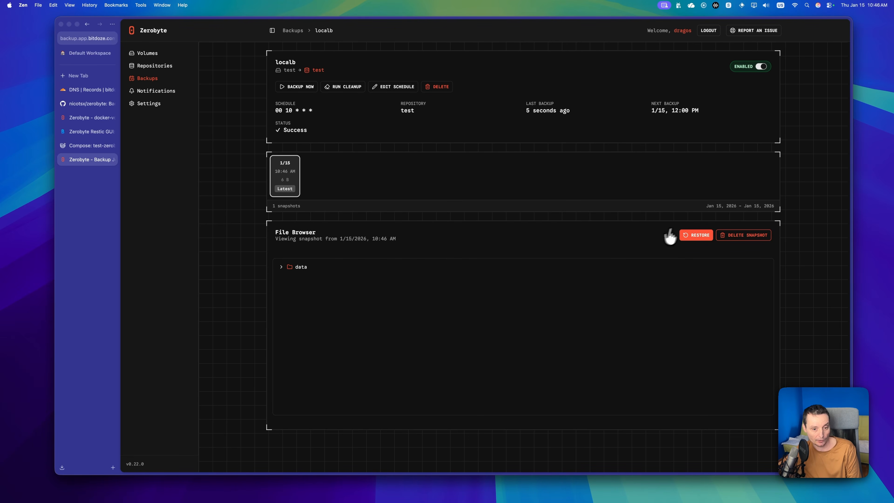
left_click(281, 268)
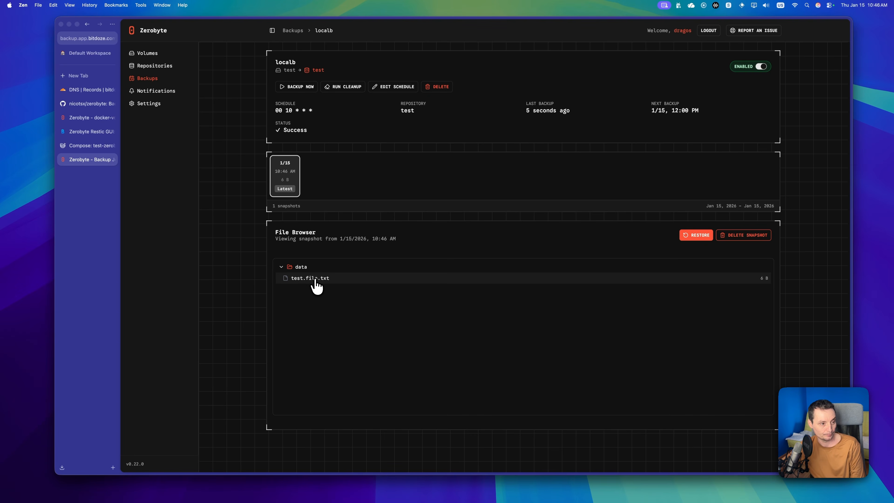
left_click(156, 82)
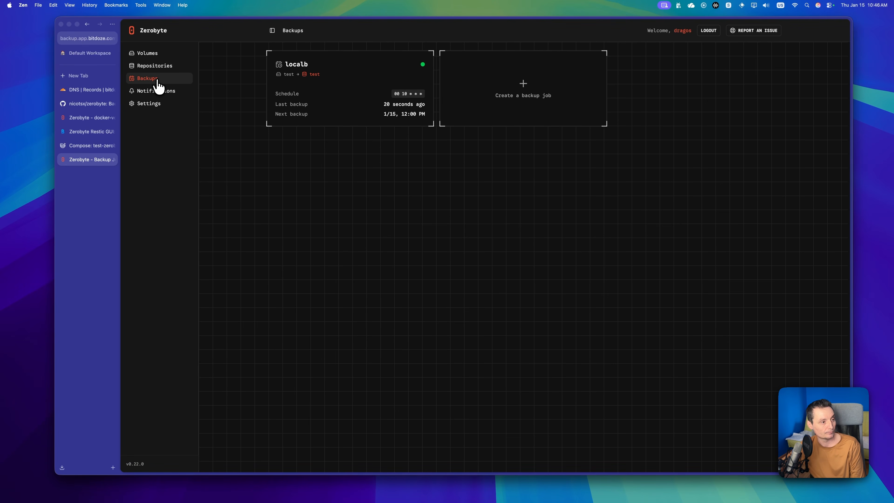
Step: Start a new notification destination, trying Email (SMTP) before settling on Slack, then return to the guide
left_click(159, 92)
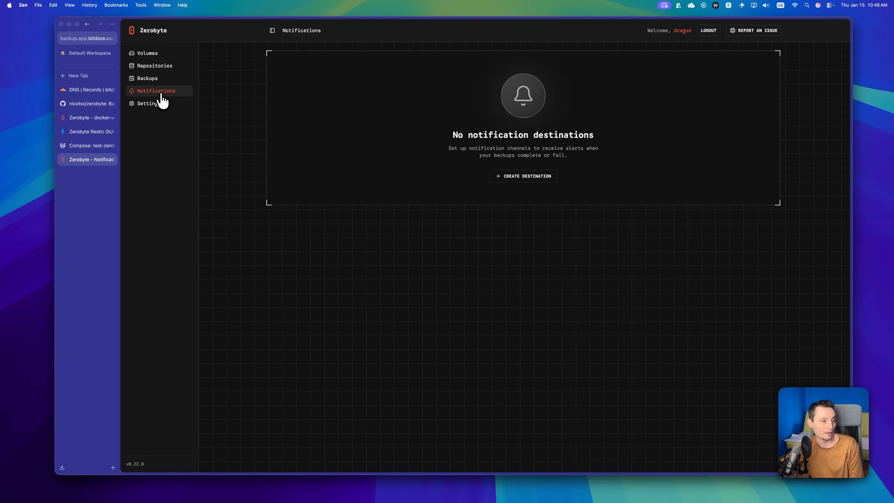
left_click(501, 183)
left_click(347, 134)
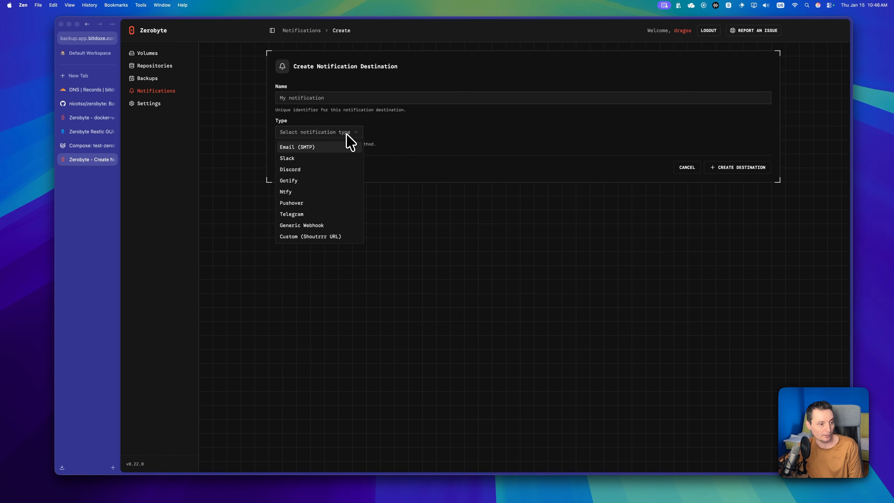
left_click(329, 147)
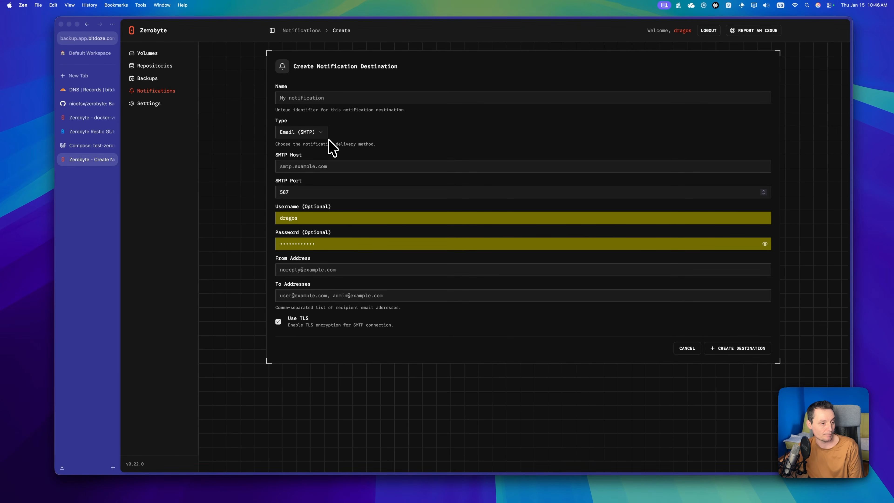
left_click(300, 133)
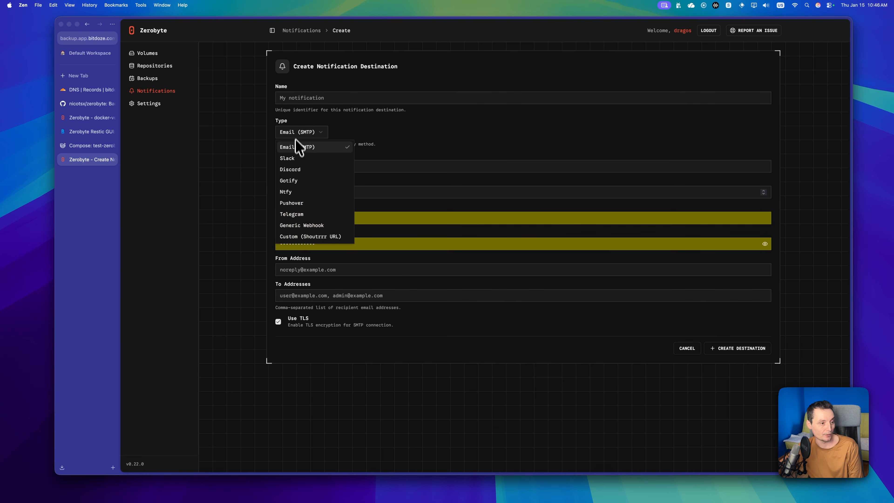
left_click(297, 155)
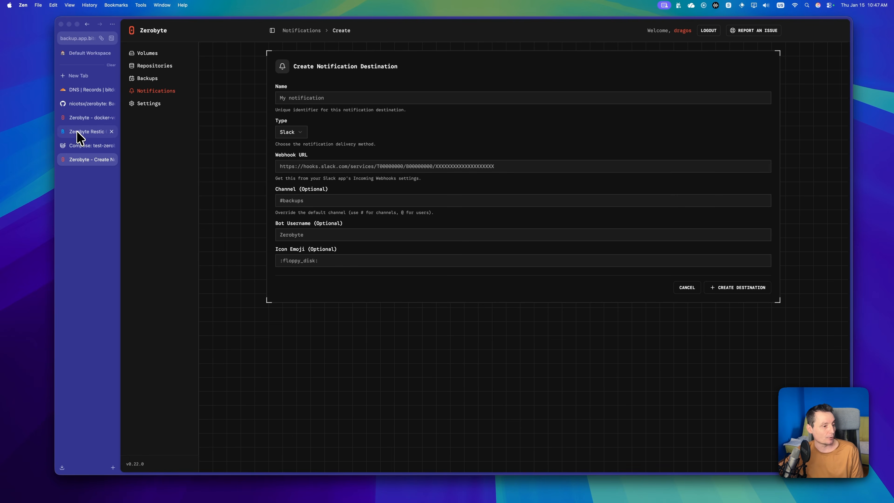
left_click(85, 132)
Step: Scroll the Bit Doze guide down to the Create a repository and rclone cloud storage sections
scroll(456, 239, "down", 10)
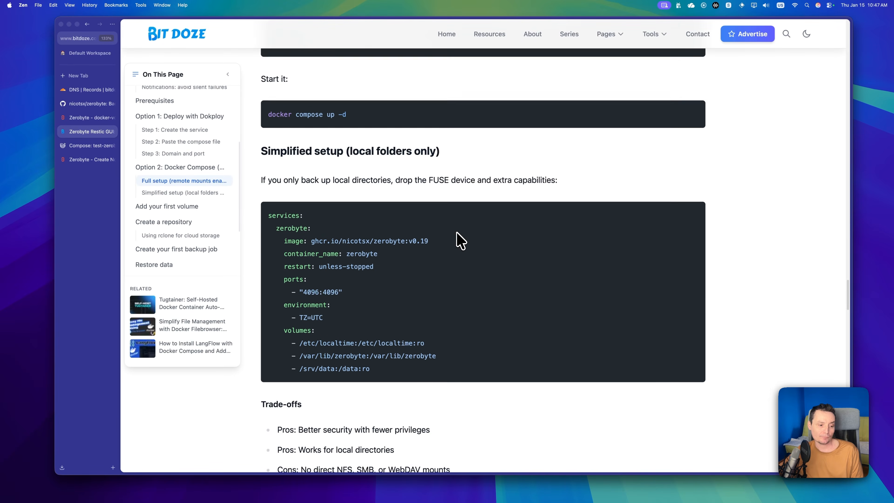
scroll(458, 240, "down", 12)
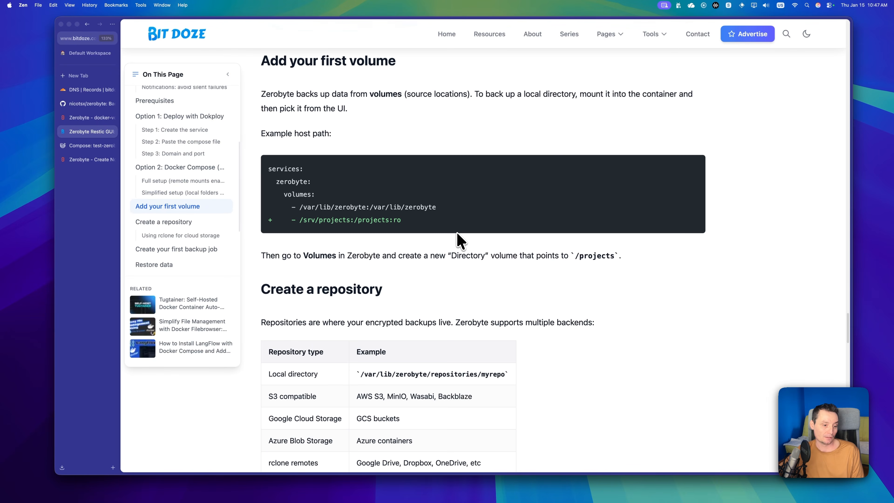
scroll(457, 233, "down", 7)
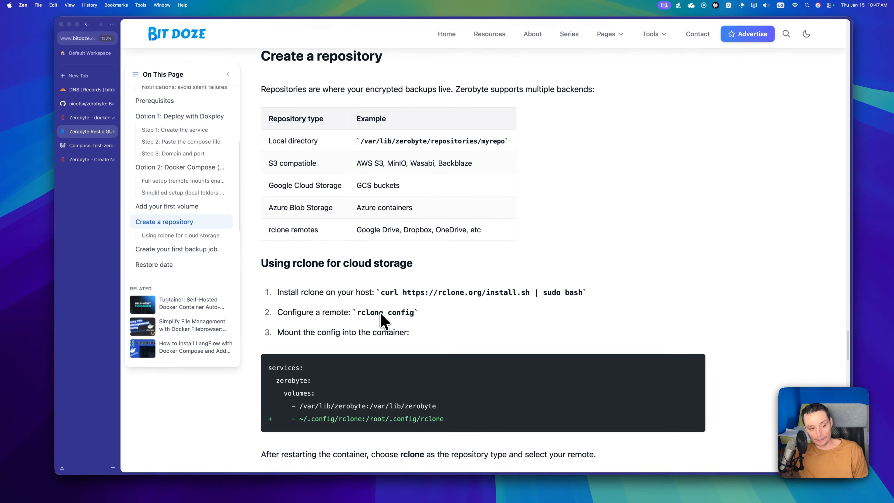
scroll(382, 315, "down", 2)
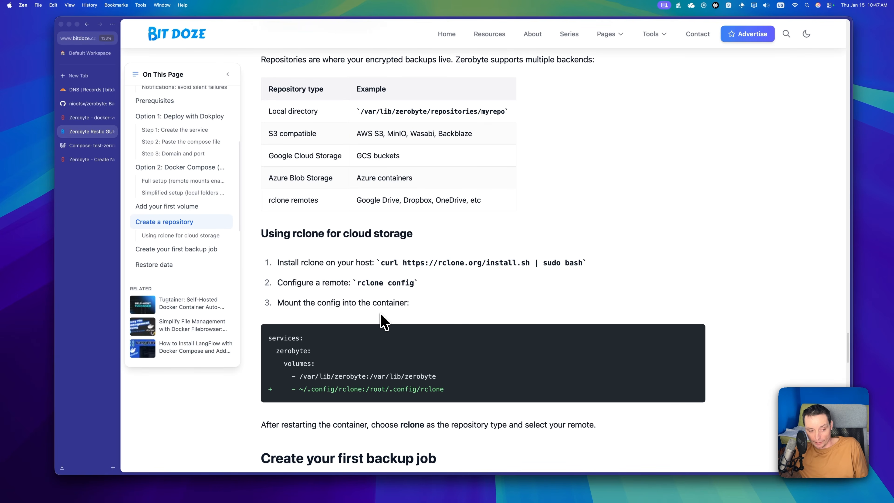
scroll(384, 321, "down", 3)
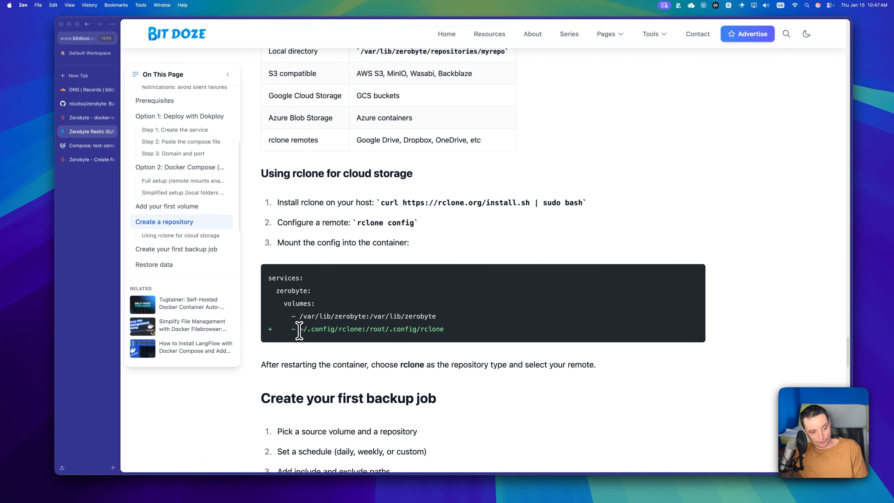
Step: Highlight the root/.config/rclone volume path, then read on through Create your first backup job
left_click_drag(299, 329, 444, 334)
left_click(373, 334)
scroll(444, 333, "down", 2)
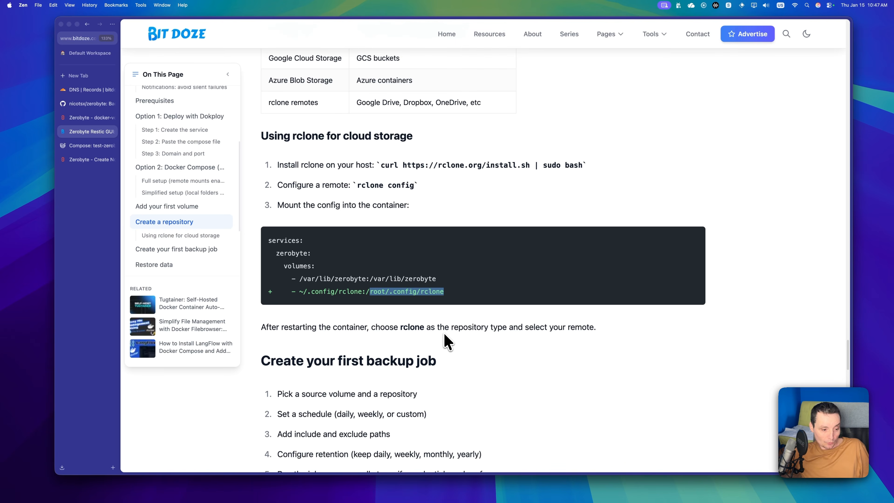
scroll(445, 340, "down", 5)
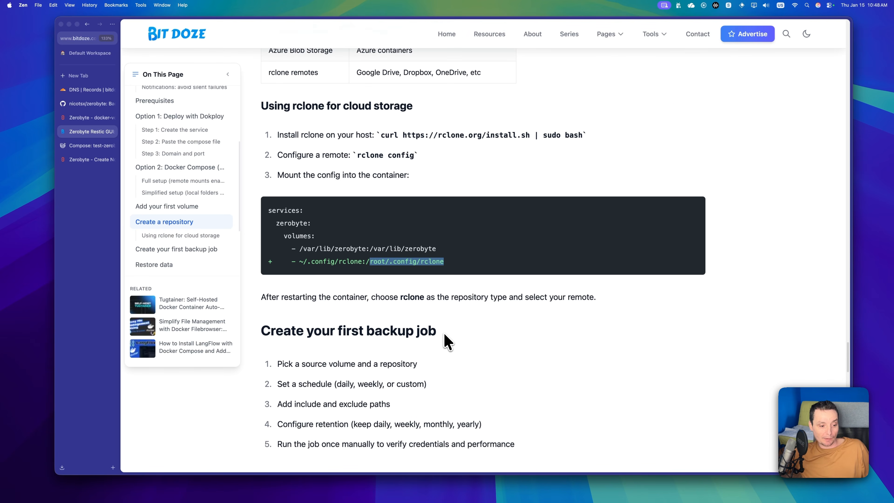